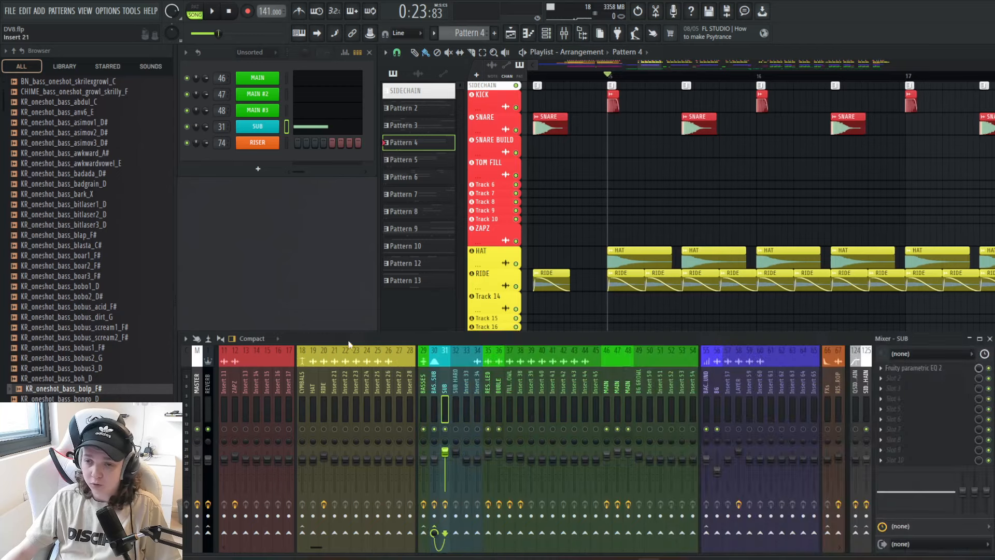
- Play the drop from bar 15 and examine how the kick, snare, hat and ride clips are arranged
{"action": "scroll", "coordinate": [293, 403], "scroll_direction": "left", "scroll_amount": 3}
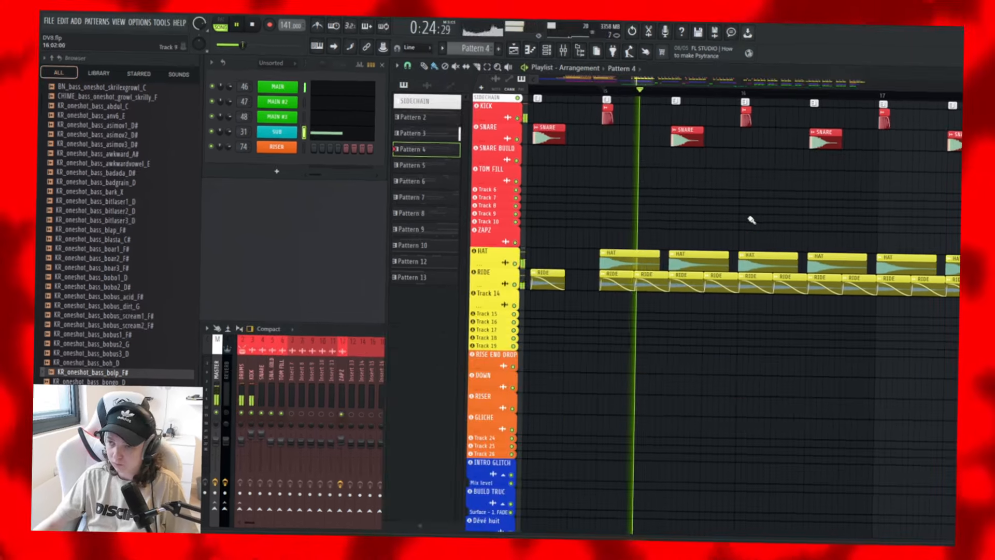
{"action": "scroll", "coordinate": [656, 223], "scroll_direction": "down", "scroll_amount": 3}
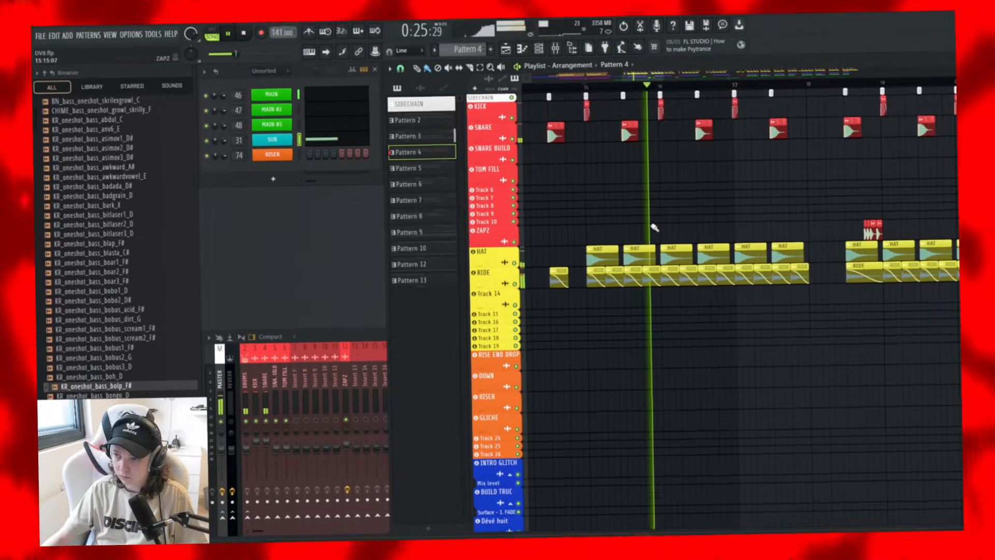
{"action": "scroll", "coordinate": [650, 231], "scroll_direction": "down", "scroll_amount": 2}
{"action": "scroll", "coordinate": [658, 248], "scroll_direction": "down", "scroll_amount": 5}
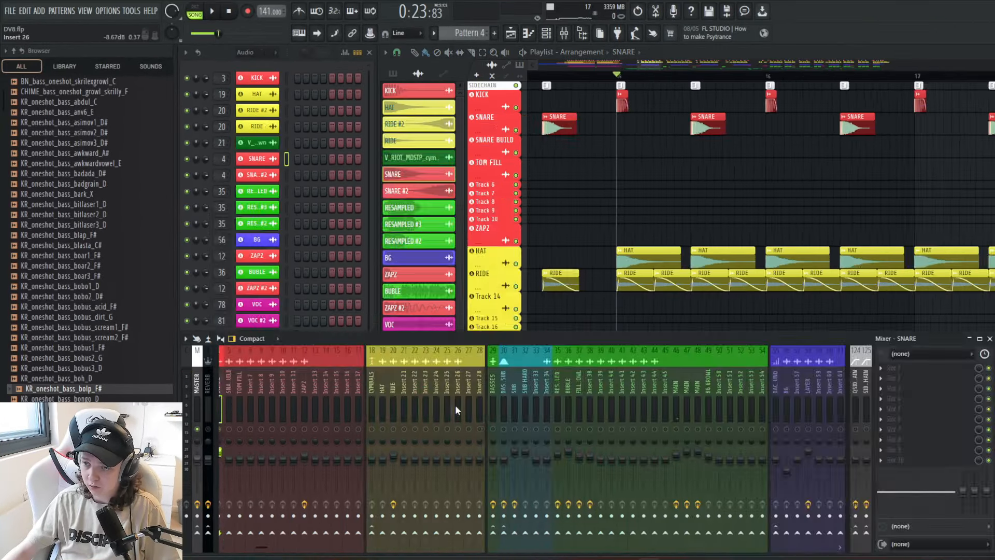
{"action": "key", "text": "space"}
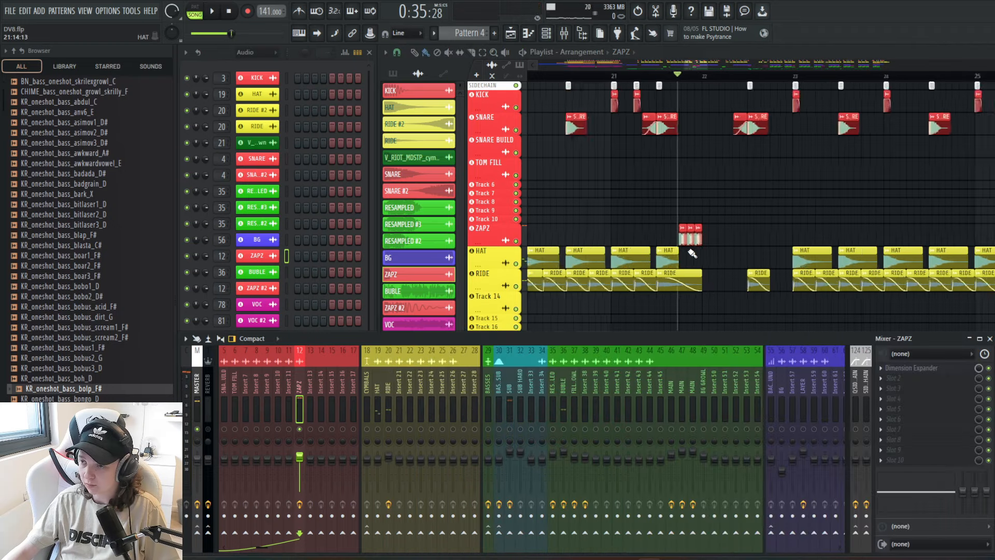
- Examine the ZAPZ #2 fill and the SNARE #2 clip leading into the snare in bar 21, with playback set just before it
{"action": "scroll", "coordinate": [693, 248], "scroll_direction": "up", "scroll_amount": 5}
{"action": "double_click", "coordinate": [704, 239]}
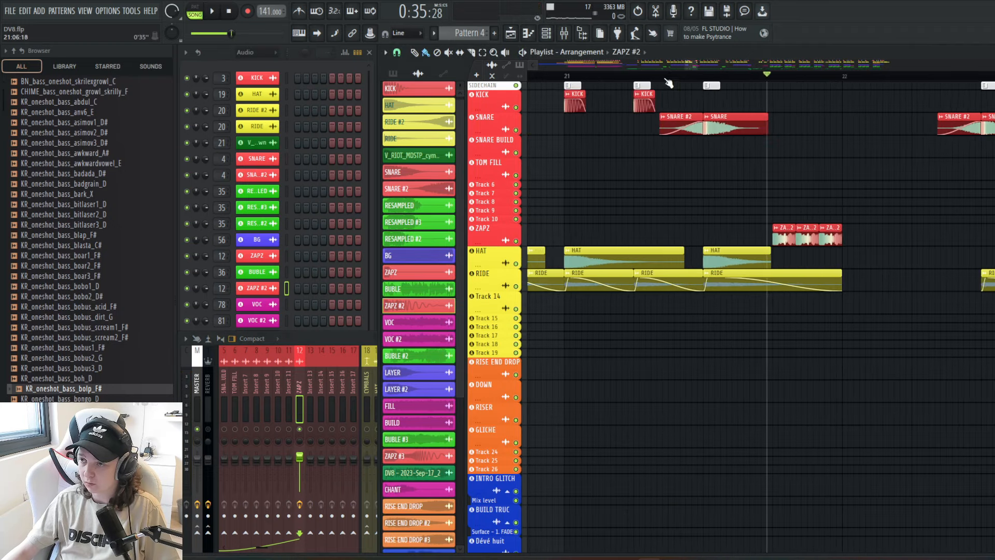
{"action": "left_click", "coordinate": [657, 76]}
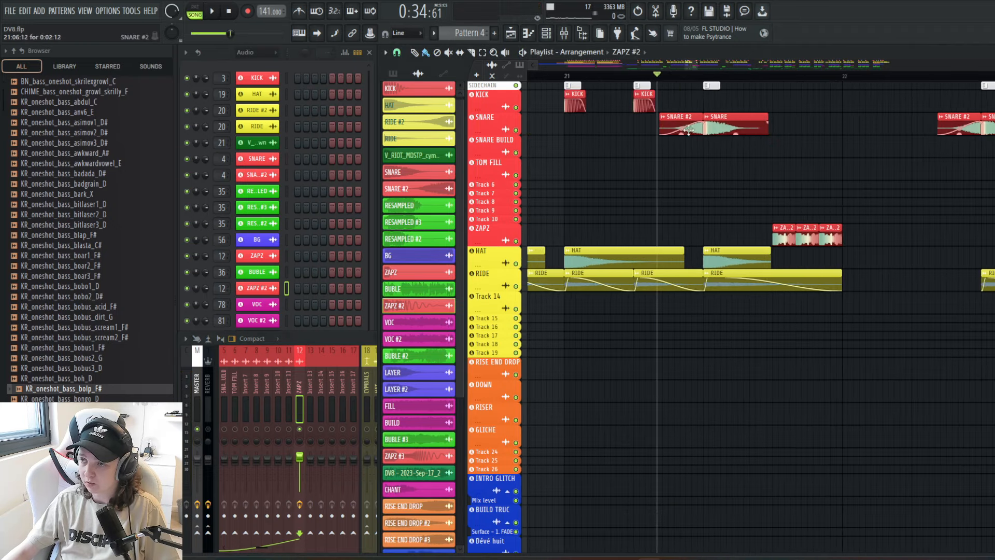
{"action": "scroll", "coordinate": [690, 121], "scroll_direction": "up", "scroll_amount": 2}
{"action": "double_click", "coordinate": [690, 121]}
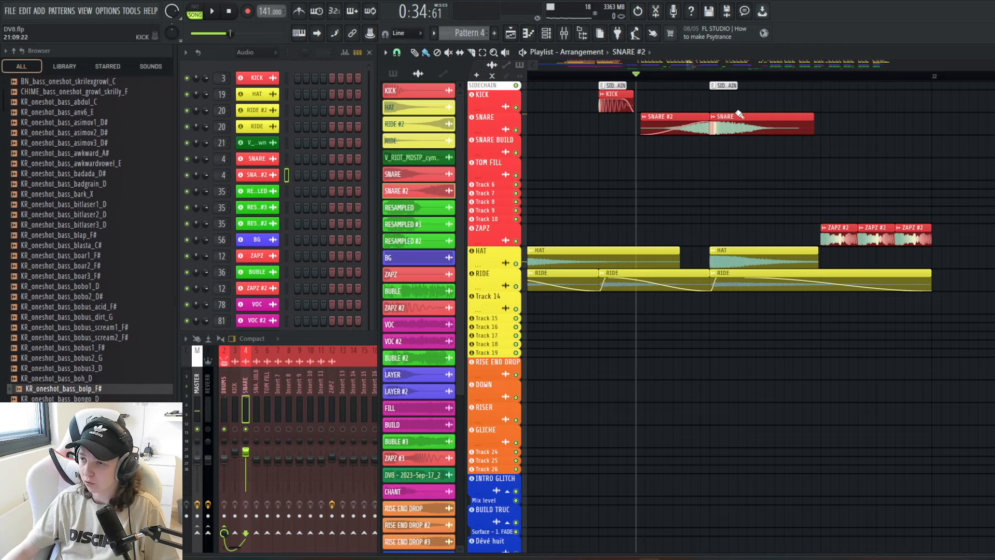
- Play the BG and LAYER clips from bar 15 to review the background layers
{"action": "scroll", "coordinate": [717, 173], "scroll_direction": "down", "scroll_amount": 4}
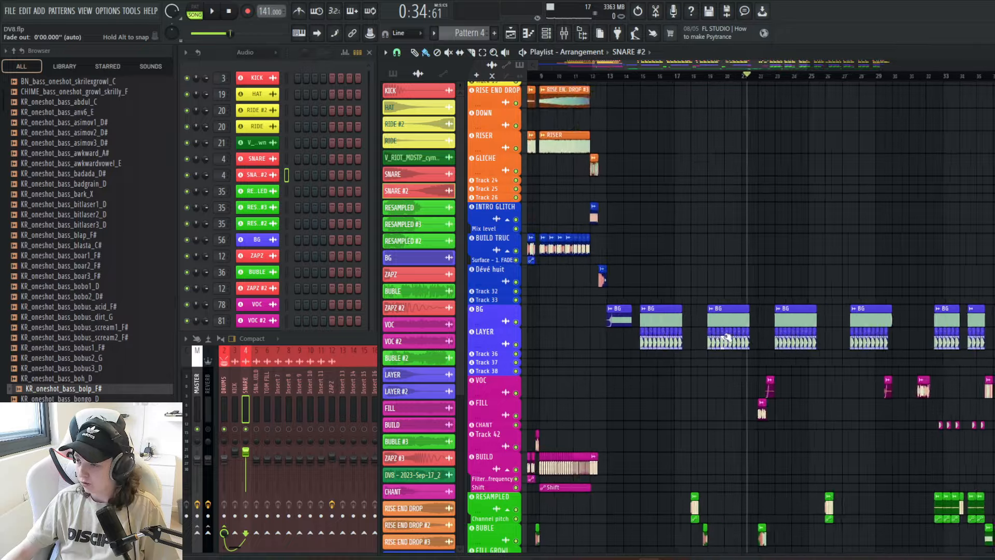
{"action": "scroll", "coordinate": [725, 353], "scroll_direction": "up", "scroll_amount": 5}
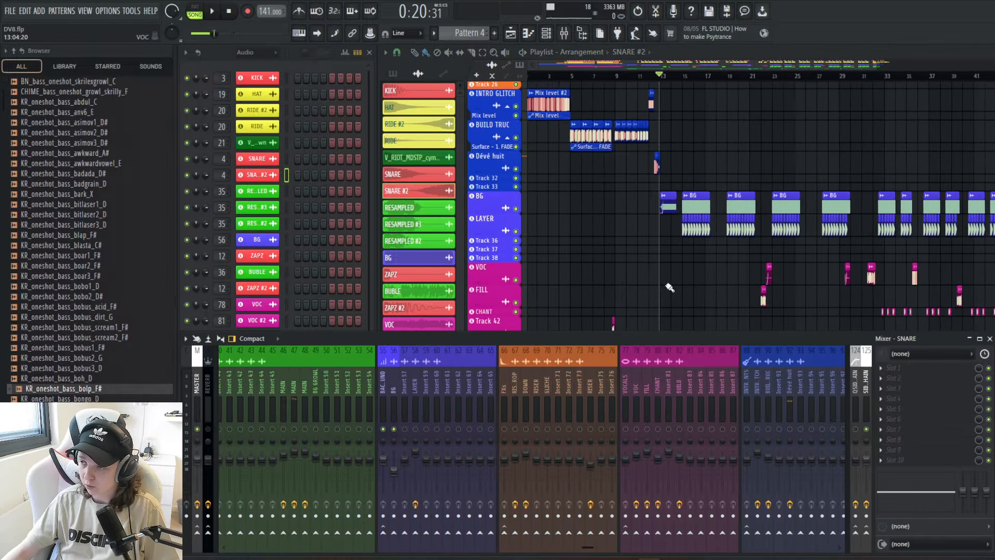
{"action": "scroll", "coordinate": [572, 277], "scroll_direction": "up", "scroll_amount": 6}
{"action": "left_click", "coordinate": [715, 77]}
{"action": "key", "text": "space"}
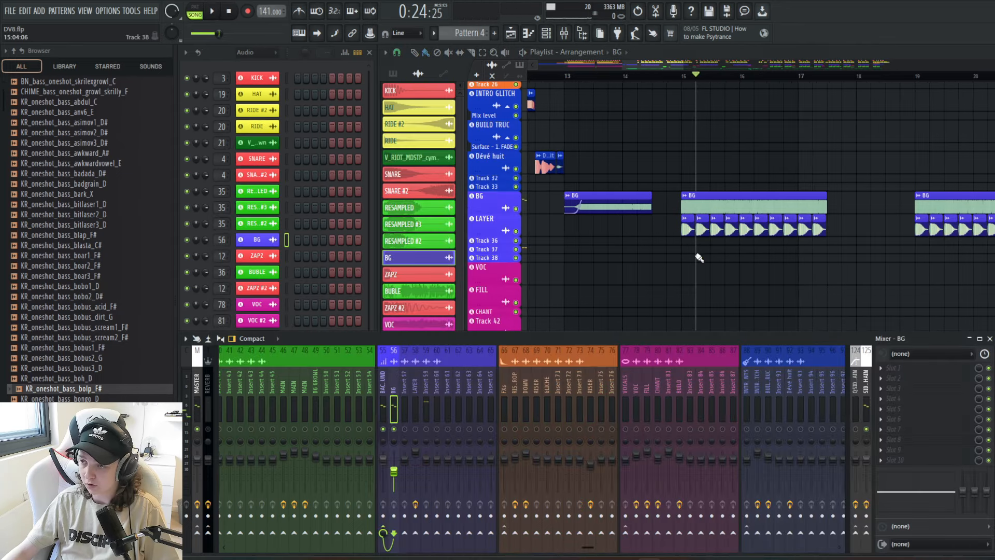
{"action": "scroll", "coordinate": [699, 258], "scroll_direction": "down", "scroll_amount": 3}
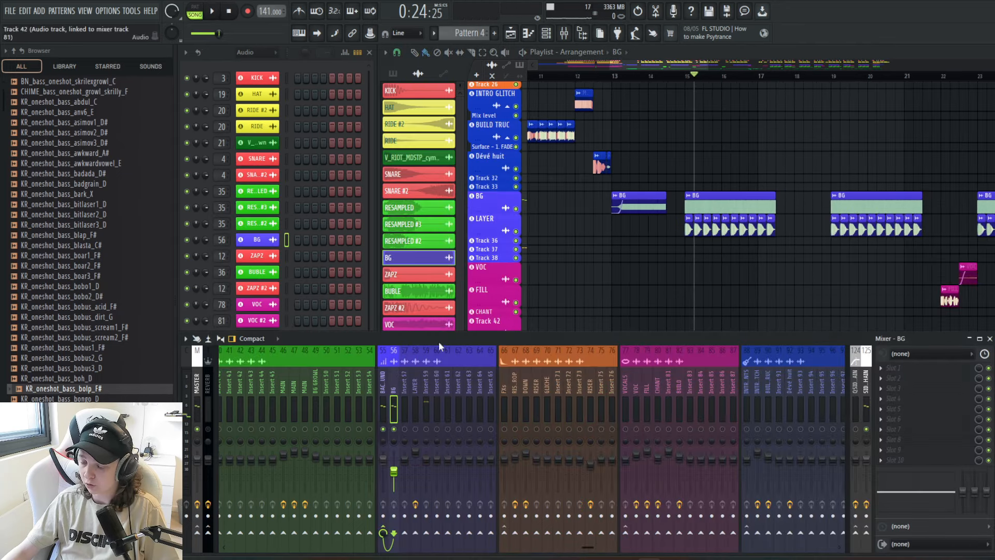
- Examine the sample settings of the LAYER and LAYER #2 audio clips, closing each one after viewing it
{"action": "left_click", "coordinate": [405, 417]}
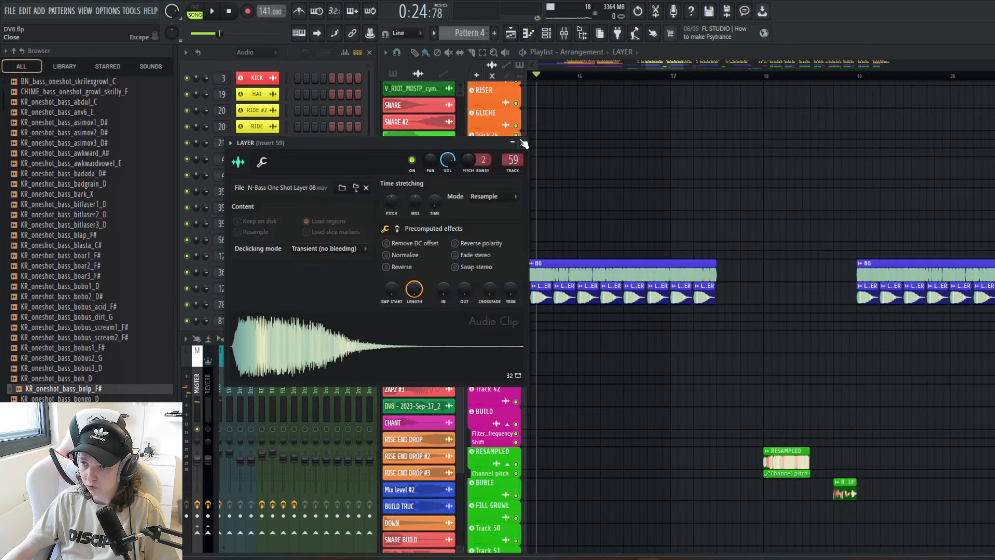
{"action": "left_click", "coordinate": [524, 144]}
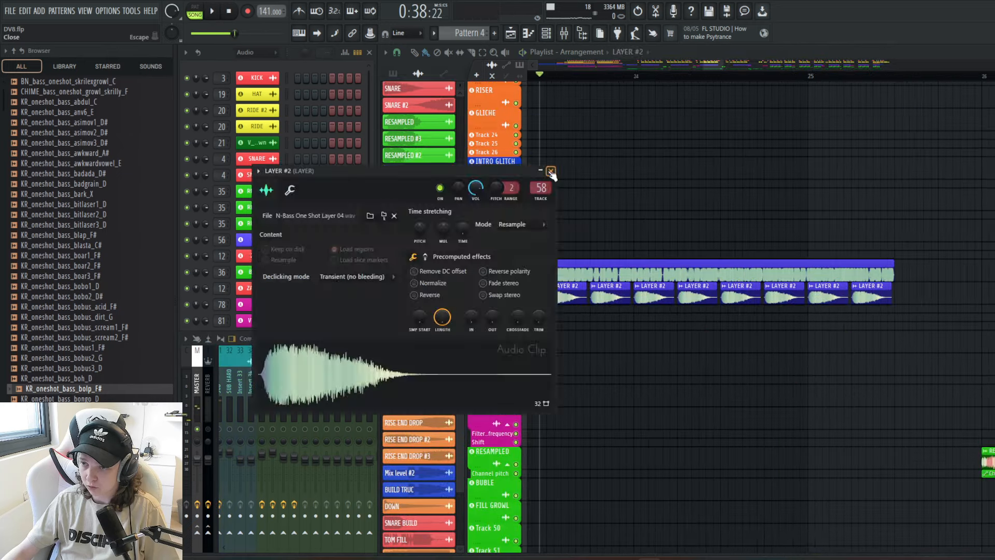
{"action": "left_click", "coordinate": [551, 171]}
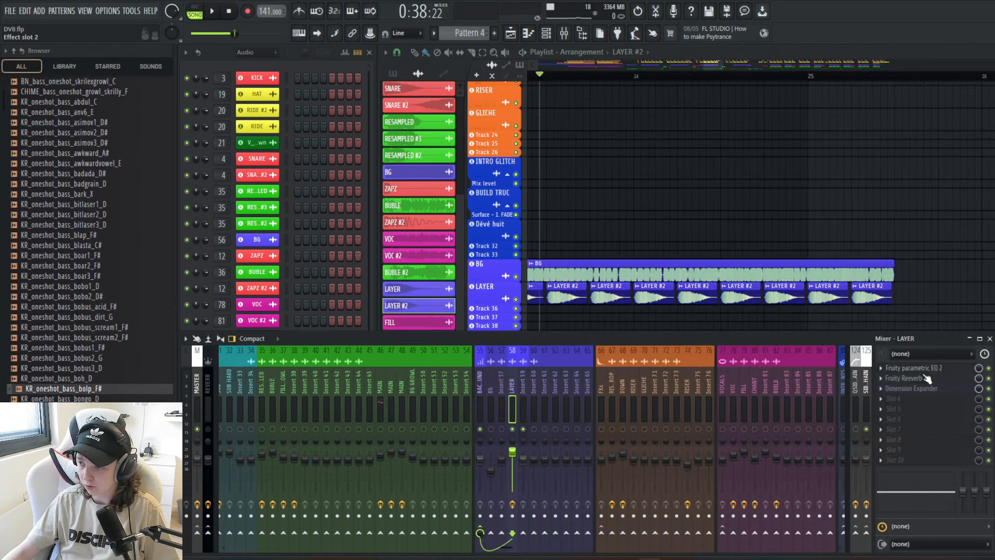
- Examine the Fruity Reeverb 2 and Dimension Expander effects on the LAYER mixer track
{"action": "left_click", "coordinate": [926, 379]}
{"action": "left_click", "coordinate": [927, 380]}
{"action": "left_click", "coordinate": [928, 383]}
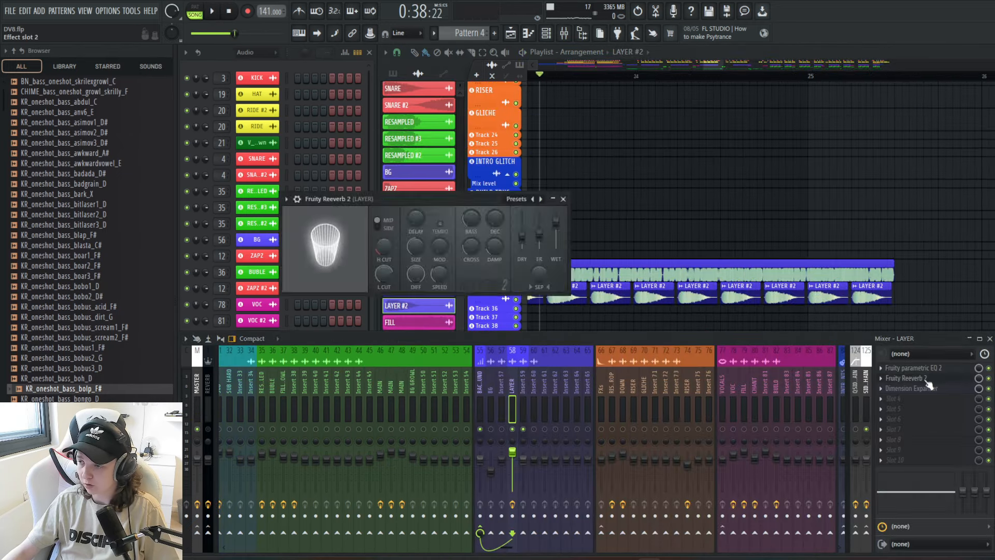
{"action": "left_click", "coordinate": [927, 387]}
{"action": "left_click", "coordinate": [601, 101]}
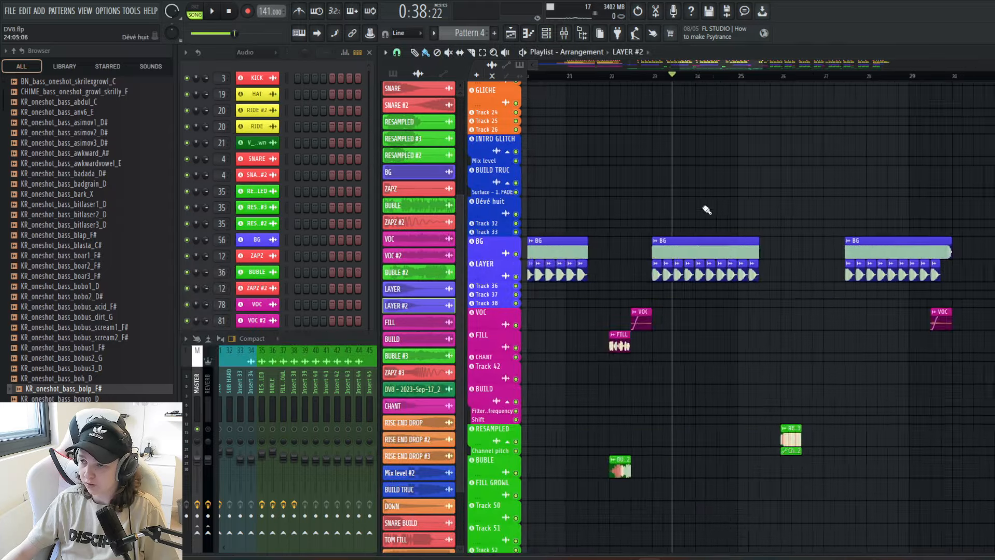
- Look over the whole arrangement, from the drum and effects tracks down to the bass and MIDI tracks
{"action": "scroll", "coordinate": [706, 285], "scroll_direction": "down", "scroll_amount": 5}
{"action": "scroll", "coordinate": [782, 249], "scroll_direction": "up", "scroll_amount": 2}
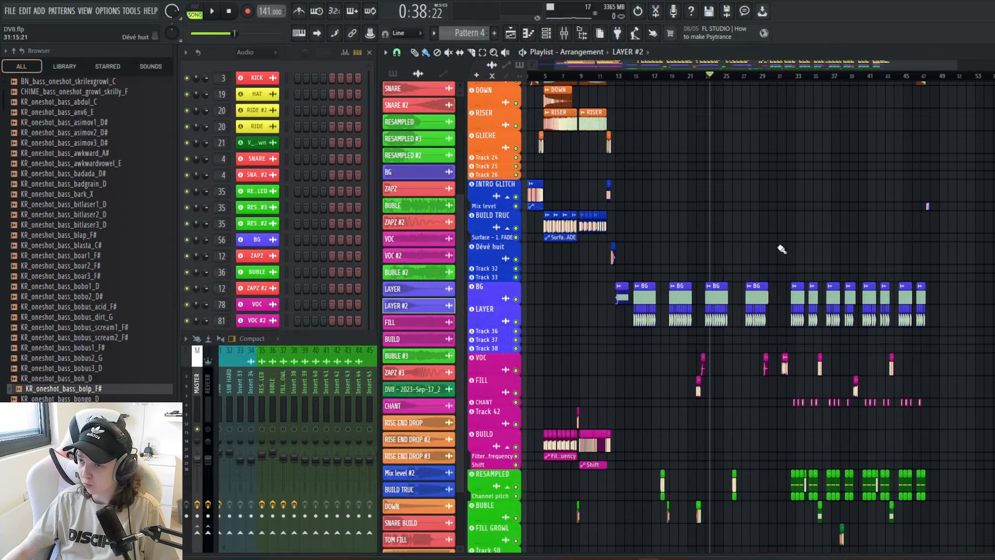
{"action": "scroll", "coordinate": [561, 310], "scroll_direction": "down", "scroll_amount": 1}
{"action": "scroll", "coordinate": [674, 290], "scroll_direction": "up", "scroll_amount": 15}
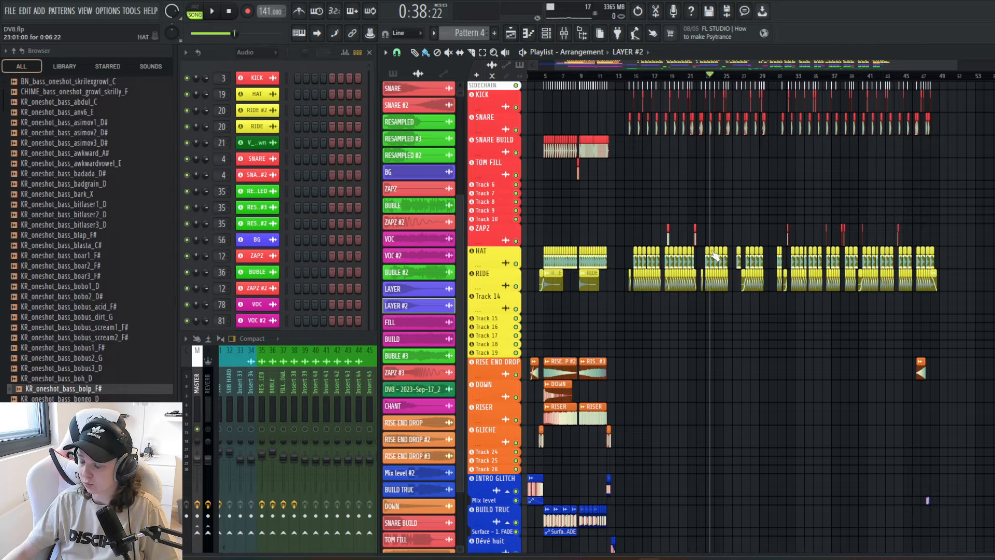
{"action": "scroll", "coordinate": [689, 280], "scroll_direction": "down", "scroll_amount": 10}
{"action": "scroll", "coordinate": [694, 313], "scroll_direction": "up", "scroll_amount": 5}
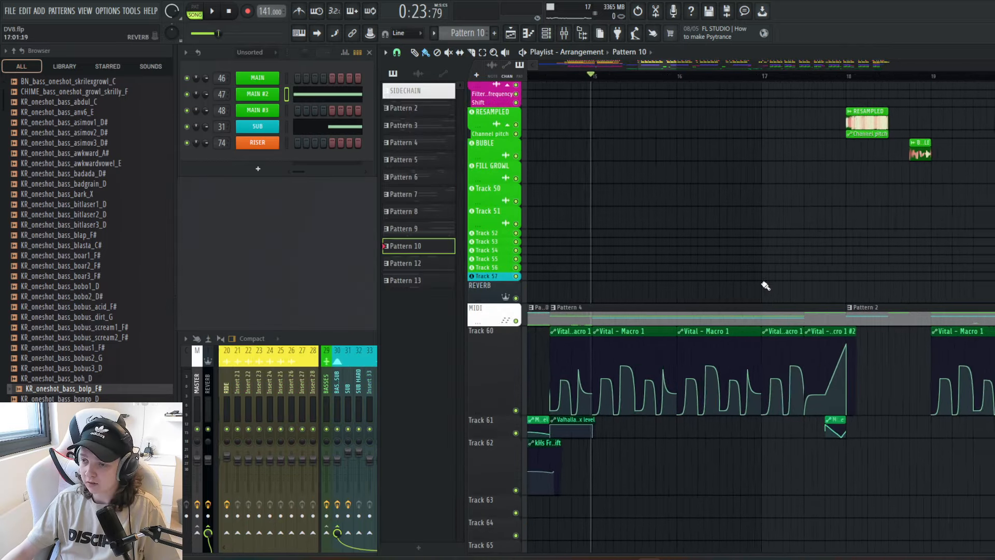
- Open the MAIN channel's Vital synth and examine the KR_oneshot_bass_bolp_F# sample used as its first oscillator's wavetable
{"action": "scroll", "coordinate": [766, 285], "scroll_direction": "down", "scroll_amount": 3}
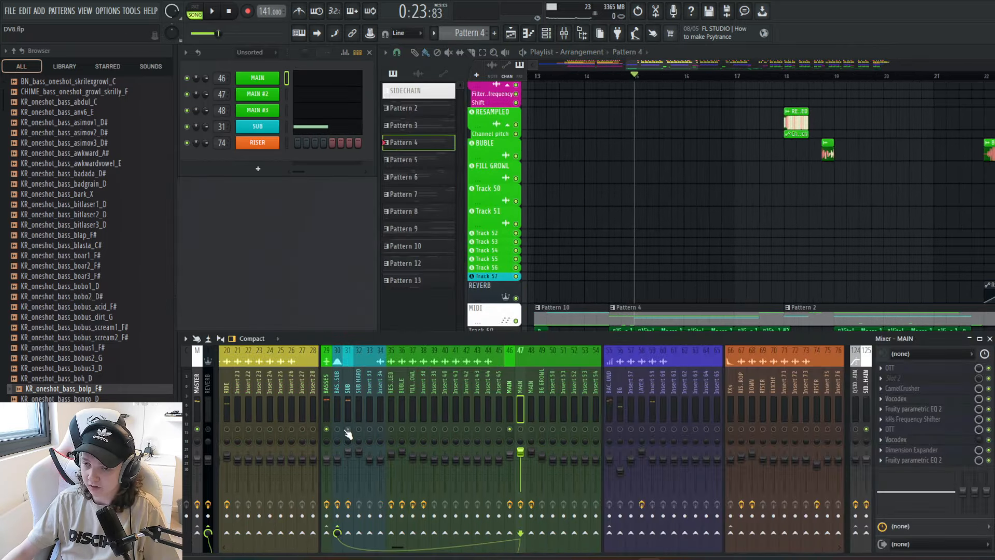
{"action": "key", "text": "space"}
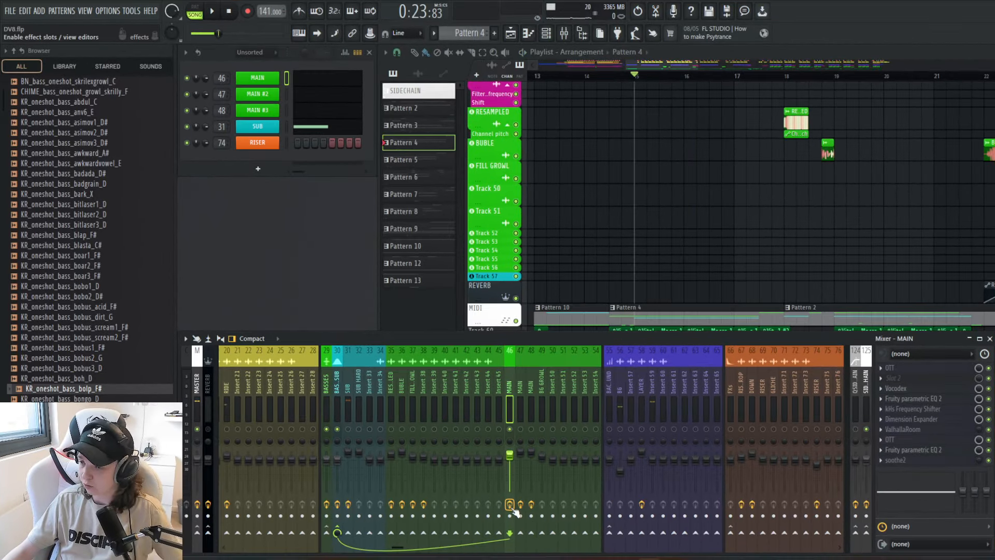
{"action": "left_click", "coordinate": [694, 218]}
{"action": "left_click", "coordinate": [269, 77]}
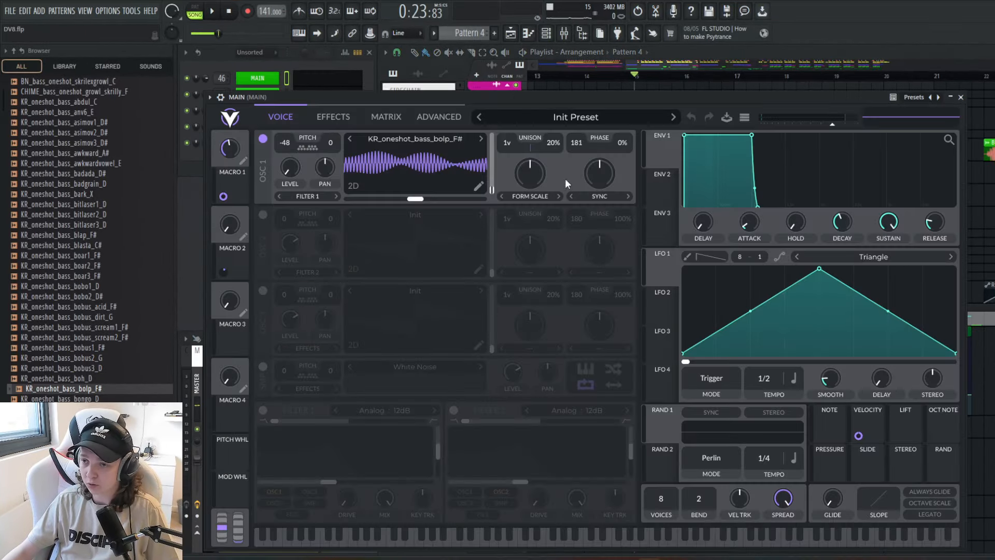
{"action": "left_click_drag", "start_coordinate": [497, 97], "coordinate": [564, 92]}
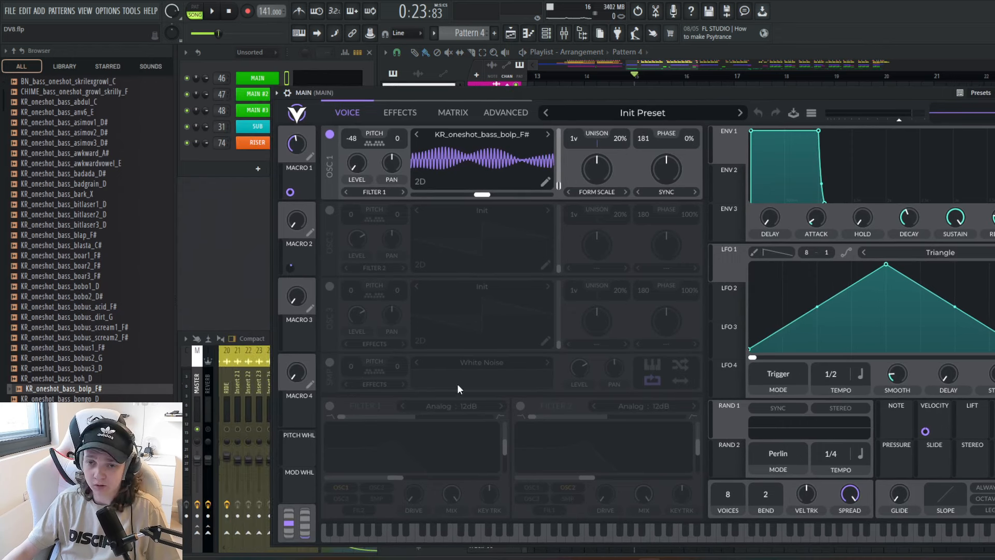
{"action": "left_click_drag", "start_coordinate": [104, 394], "coordinate": [484, 179]}
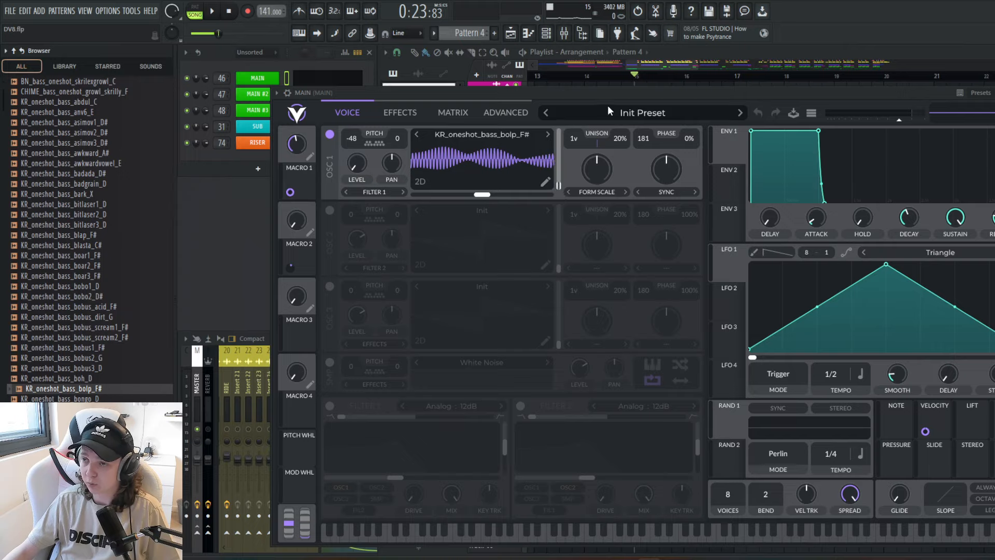
- Play Pattern 4 beside the MAIN synth to review its Macro 1 automation, and view the synth's own effects
{"action": "left_click_drag", "start_coordinate": [607, 105], "coordinate": [571, 362]}
{"action": "scroll", "coordinate": [648, 290], "scroll_direction": "down", "scroll_amount": 2}
{"action": "key", "text": "space"}
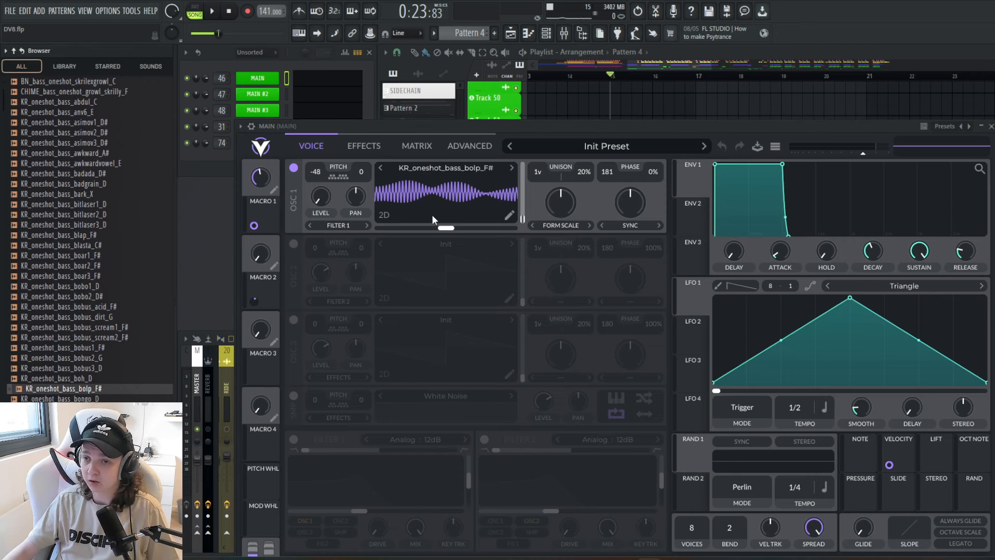
{"action": "left_click", "coordinate": [364, 147]}
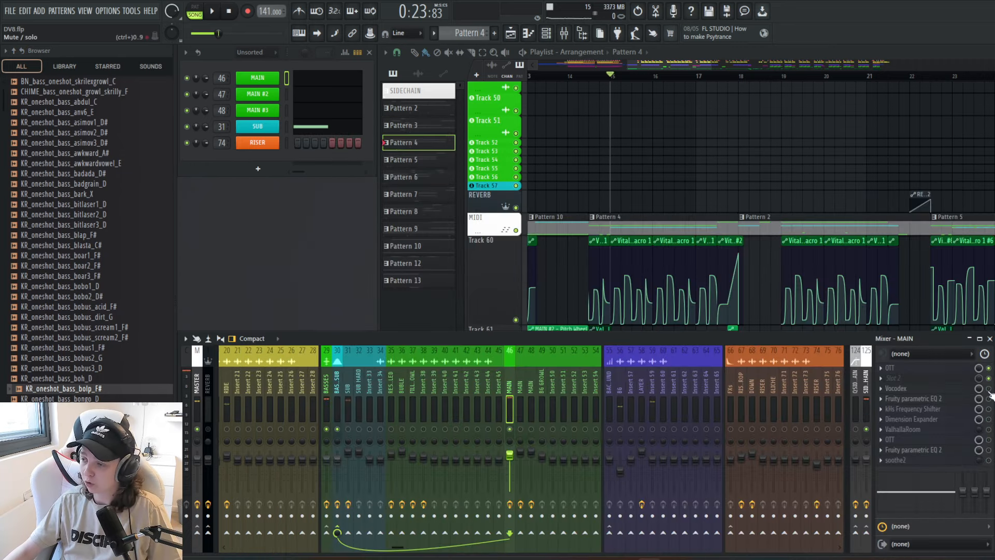
- Enable Vocodex on the MAIN mixer track, open it and play the bass through it
{"action": "left_click", "coordinate": [940, 390]}
{"action": "key", "text": "space"}
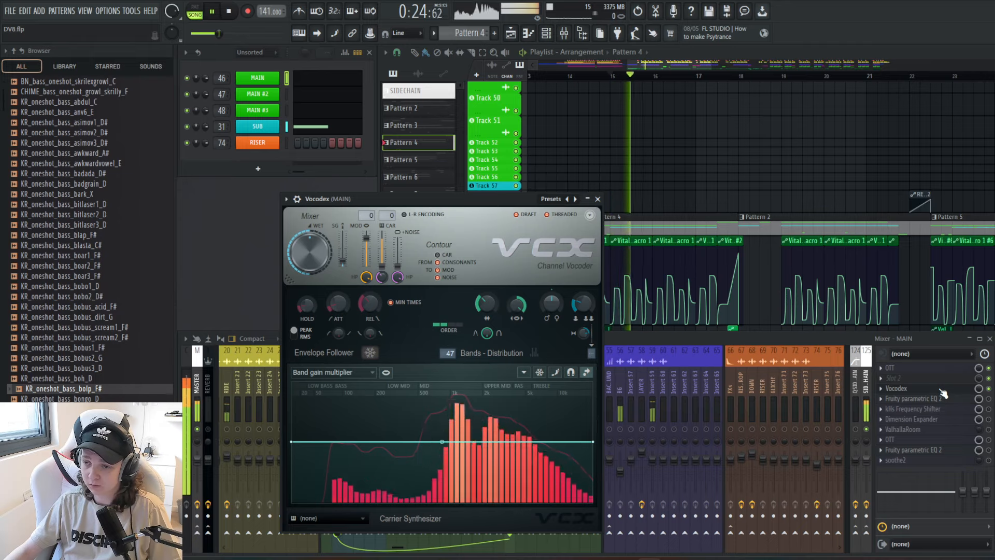
{"action": "key", "text": "space"}
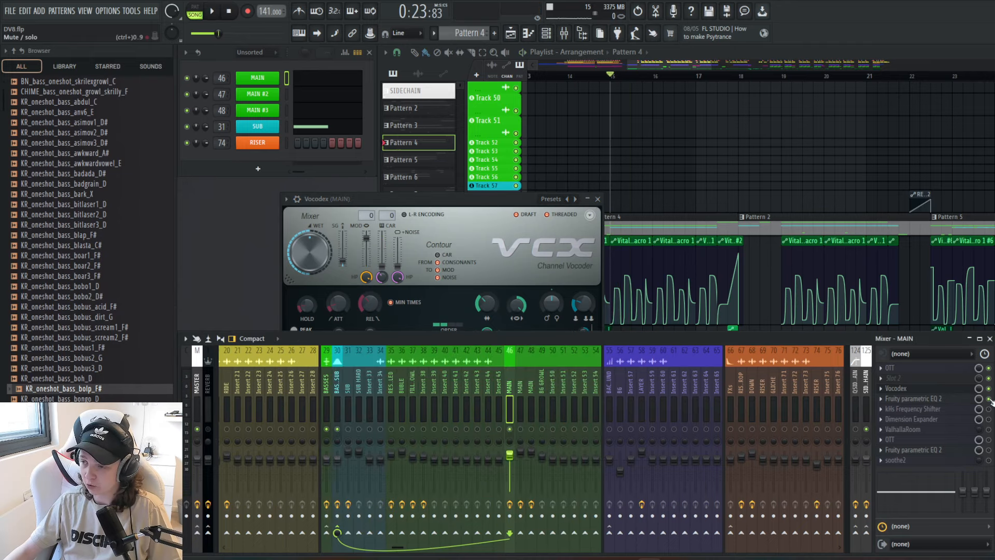
- View the Fruity parametric EQ 2 that follows Vocodex on the MAIN track, and close the effect windows
{"action": "left_click", "coordinate": [914, 399]}
{"action": "left_click", "coordinate": [989, 409]}
{"action": "left_click", "coordinate": [557, 101]}
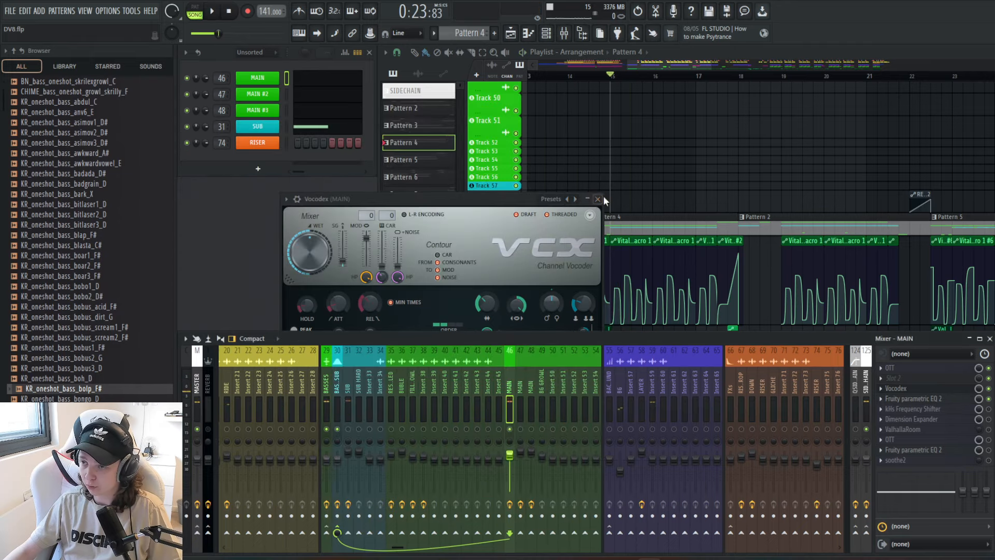
{"action": "left_click", "coordinate": [598, 199]}
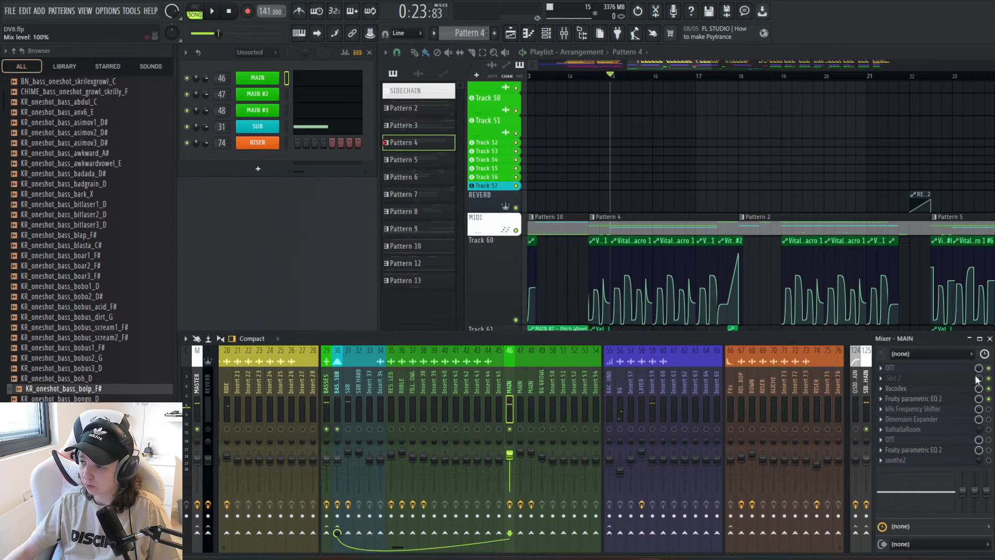
- Play the MAIN bass and examine the kHs Frequency Shifter and soothe2 effects in its chain
{"action": "left_click", "coordinate": [928, 408]}
{"action": "key", "text": "space"}
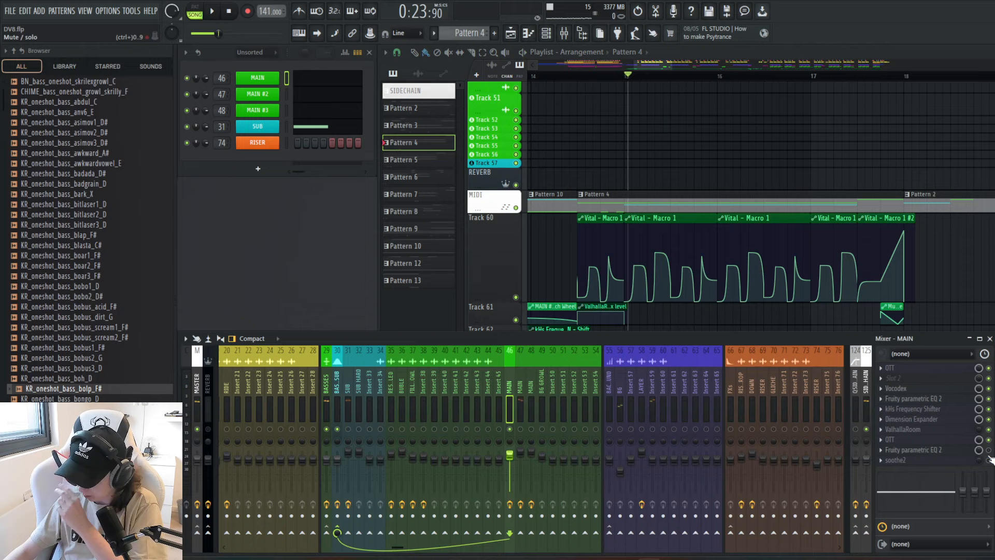
{"action": "left_click", "coordinate": [895, 459]}
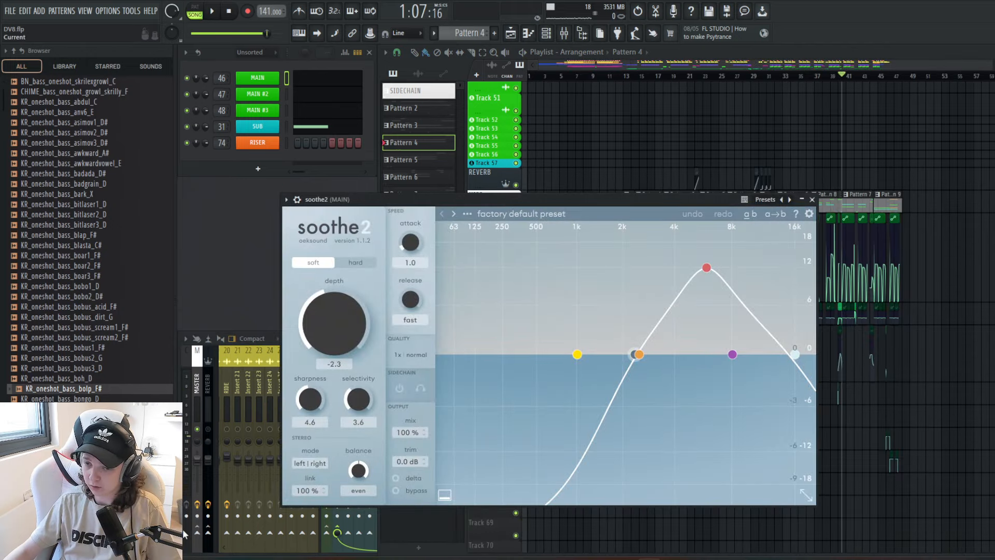
{"action": "left_click", "coordinate": [184, 534]}
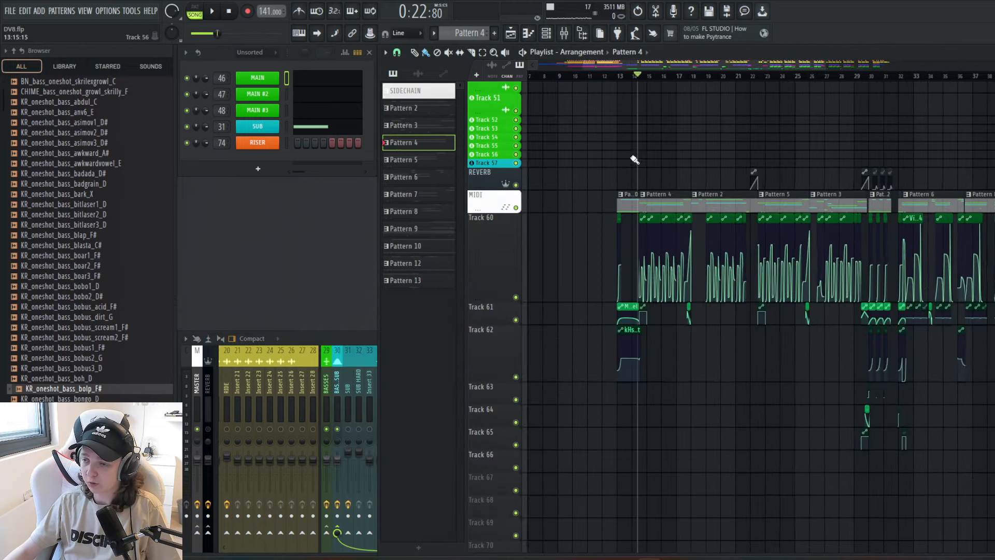
- Open the SUB channel's Vital synth and examine the oscillator settings of its Clean Sub preset
{"action": "scroll", "coordinate": [633, 160], "scroll_direction": "up", "scroll_amount": 3}
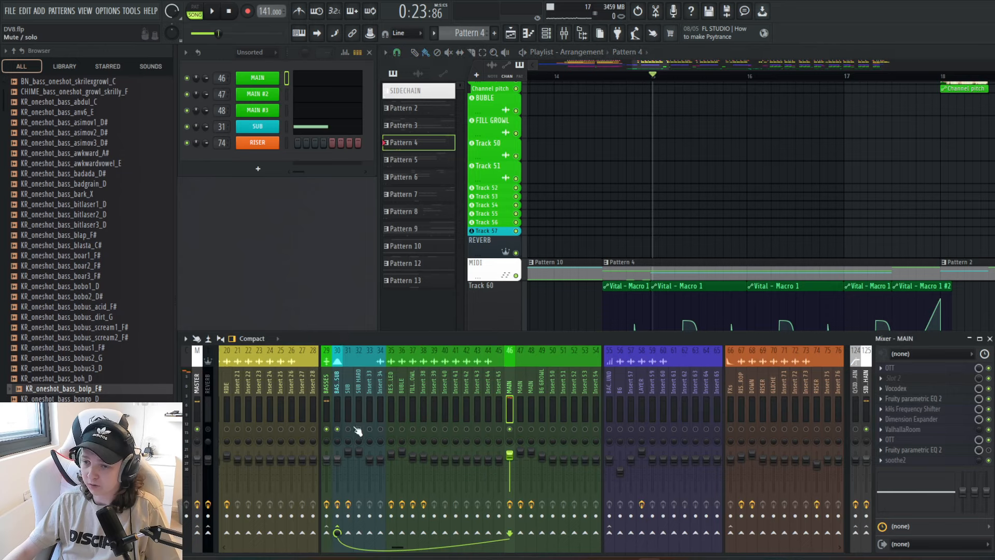
{"action": "left_click", "coordinate": [348, 407]}
{"action": "left_click", "coordinate": [257, 127]}
{"action": "left_click", "coordinate": [305, 102]}
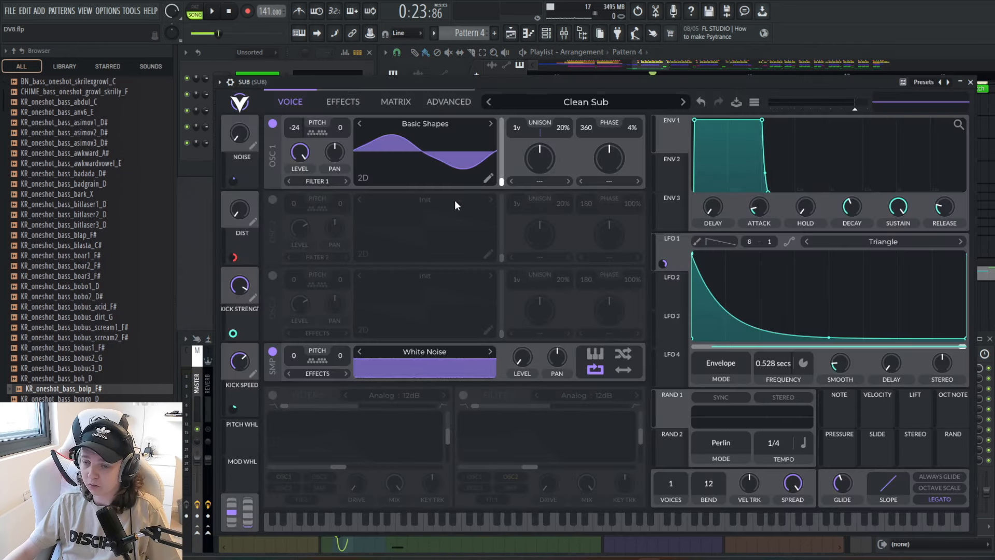
- Examine the Distortion effect and oscillator of the SUB channel's Vital synth, play the sub briefly, and close the synth
{"action": "left_click", "coordinate": [342, 102]}
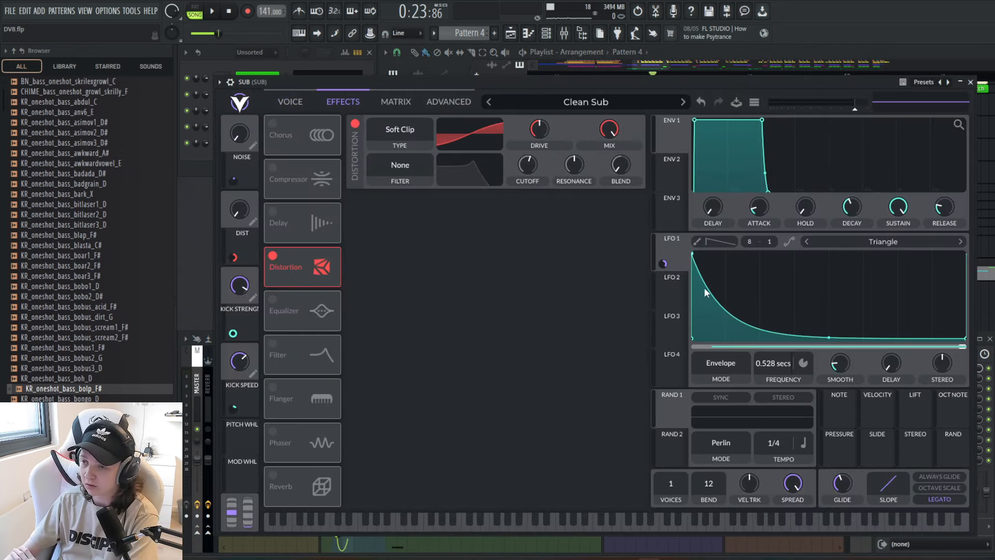
{"action": "left_click", "coordinate": [298, 104]}
{"action": "key", "text": "space"}
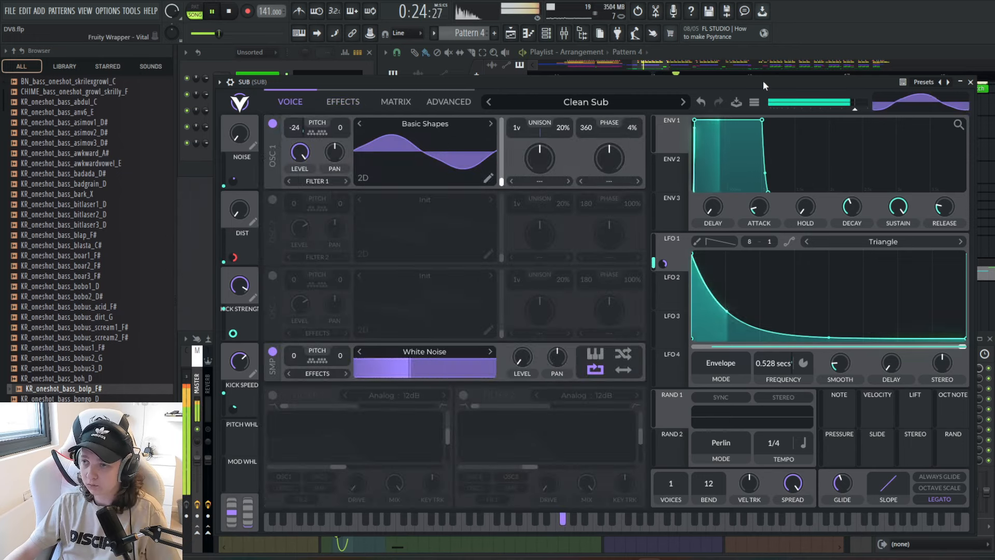
{"action": "key", "text": "space"}
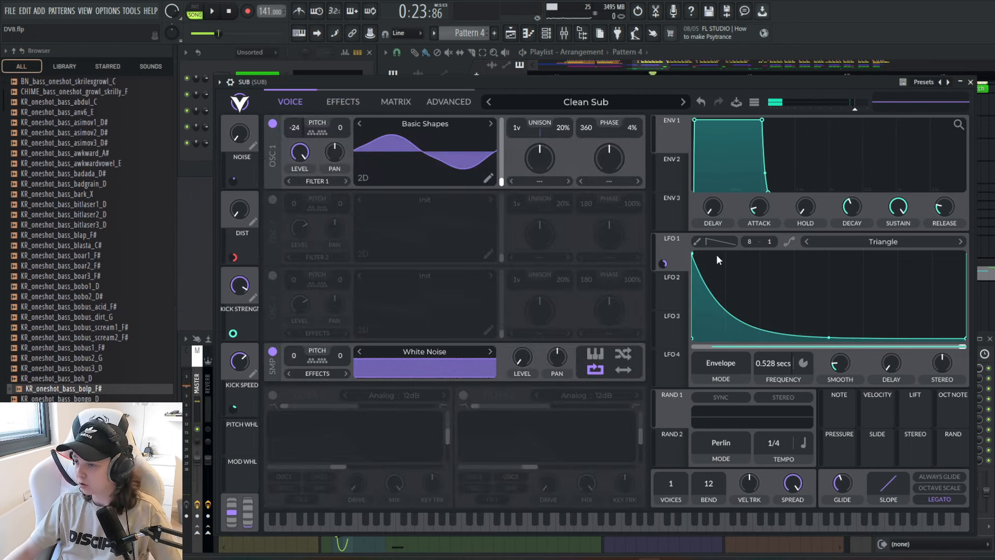
{"action": "key", "text": "Escape"}
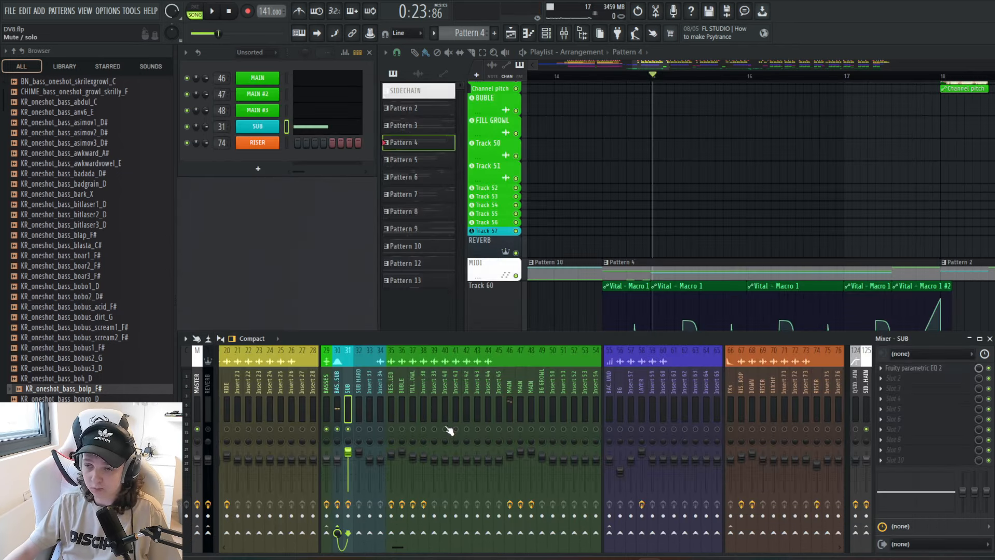
- Select the BASSES w/ SUB mixer track and play the bass section from Pattern 4 into Pattern 2
{"action": "left_click", "coordinate": [337, 397]}
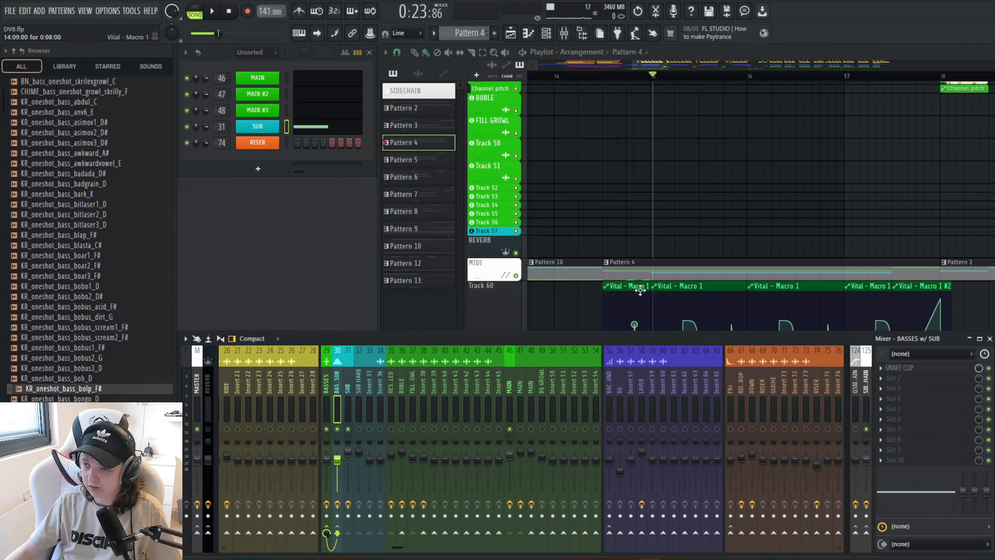
{"action": "key", "text": "space"}
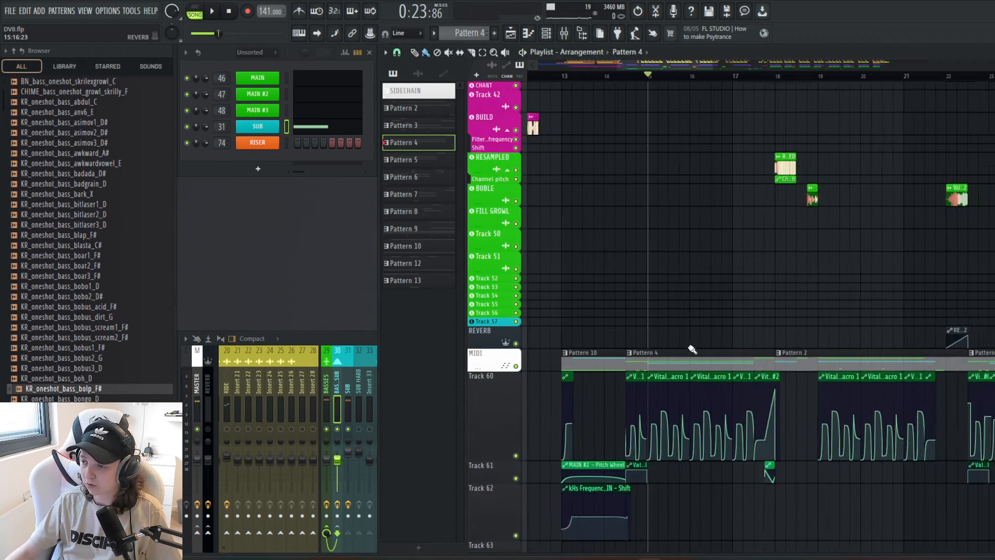
{"action": "scroll", "coordinate": [691, 349], "scroll_direction": "down", "scroll_amount": 5}
{"action": "scroll", "coordinate": [775, 337], "scroll_direction": "down", "scroll_amount": 3}
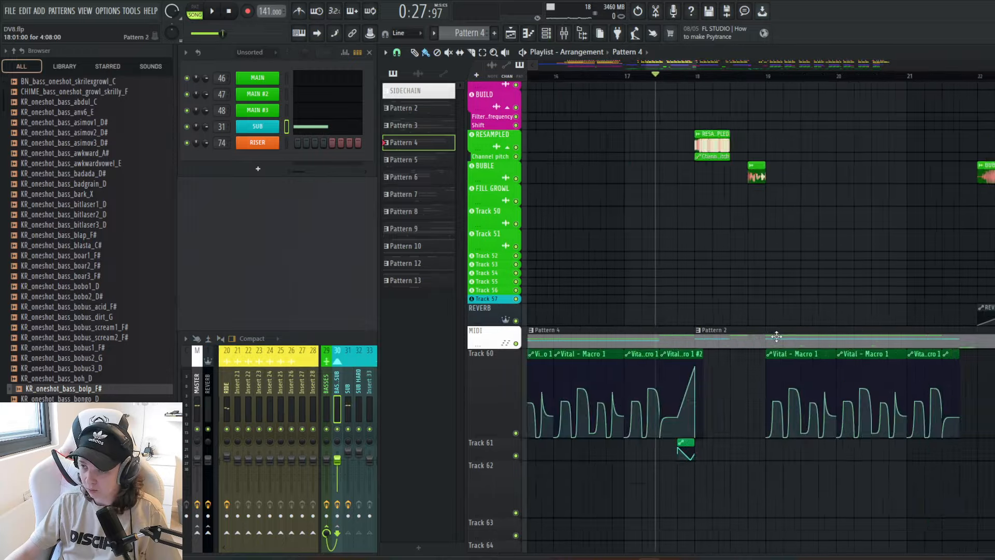
{"action": "scroll", "coordinate": [773, 348], "scroll_direction": "up", "scroll_amount": 3}
{"action": "key", "text": "space"}
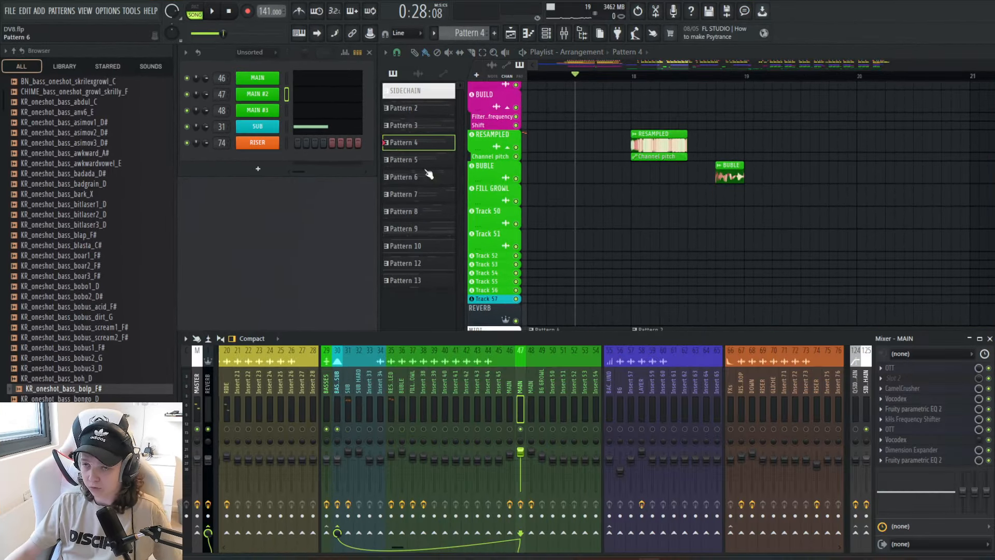
- Examine the MAIN #2 channel's Vital synth, close it, and check the kHs Frequency Shifter on its mixer track
{"action": "left_click", "coordinate": [257, 94]}
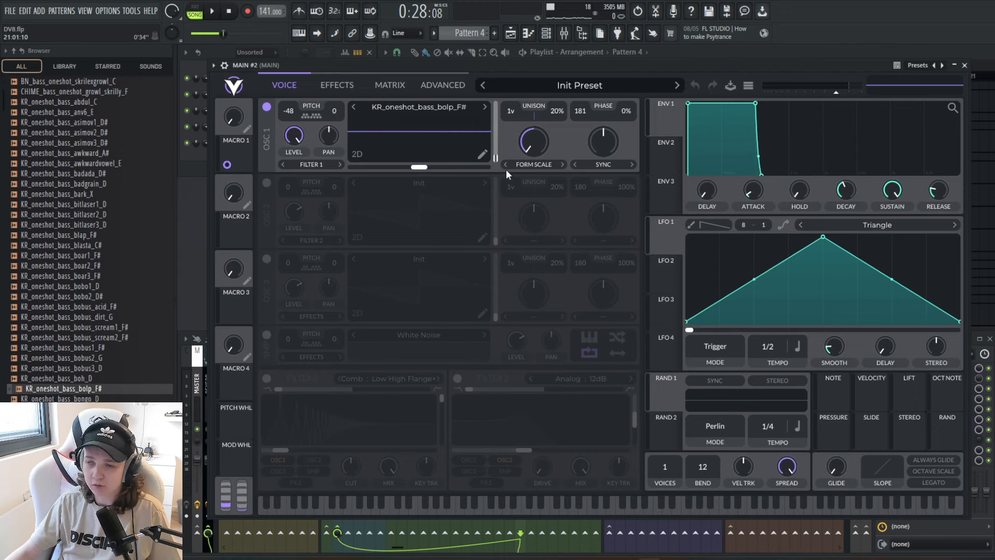
{"action": "left_click", "coordinate": [964, 65]}
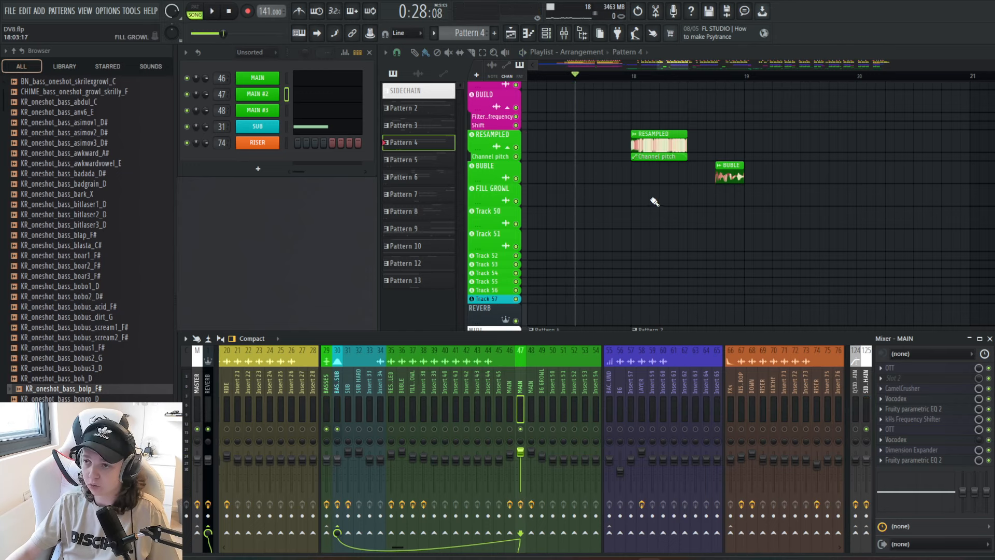
{"action": "left_click", "coordinate": [930, 424]}
{"action": "left_click", "coordinate": [928, 425]}
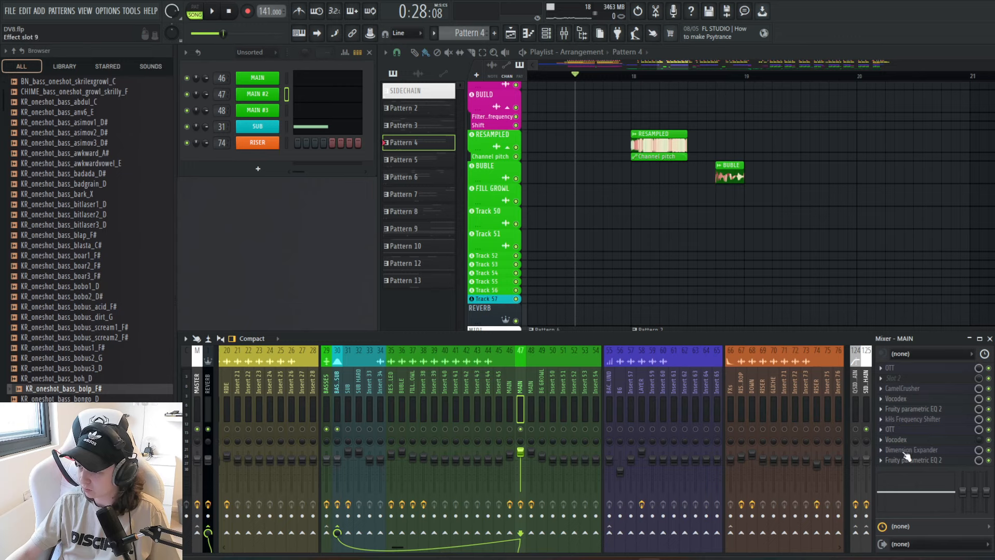
- Increase the height of playlist Track 61 to inspect the Multiband Delay scale automation clip
{"action": "scroll", "coordinate": [610, 392], "scroll_direction": "up", "scroll_amount": 4}
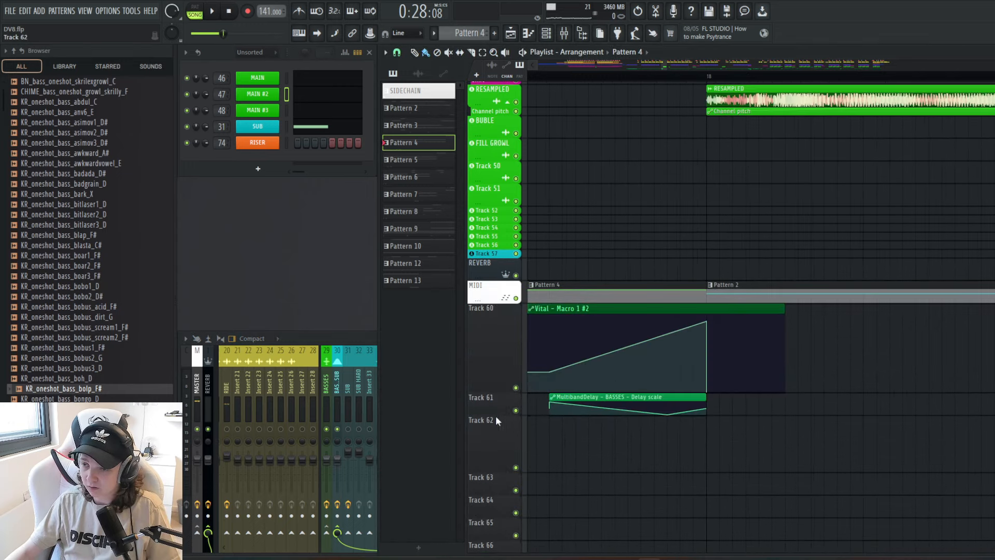
{"action": "left_click_drag", "start_coordinate": [496, 418], "coordinate": [496, 449]}
{"action": "scroll", "coordinate": [587, 421], "scroll_direction": "down", "scroll_amount": 3}
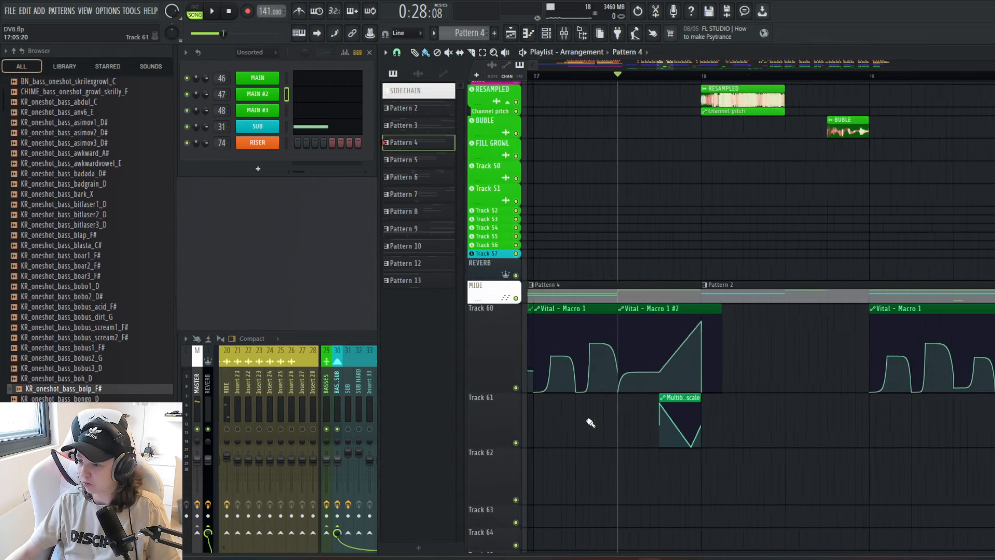
{"action": "scroll", "coordinate": [590, 422], "scroll_direction": "up", "scroll_amount": 1}
- Open Multiband Delay on the BASSES mixer track, play its automated Scale effect on the bass, and close it
{"action": "left_click", "coordinate": [327, 357]}
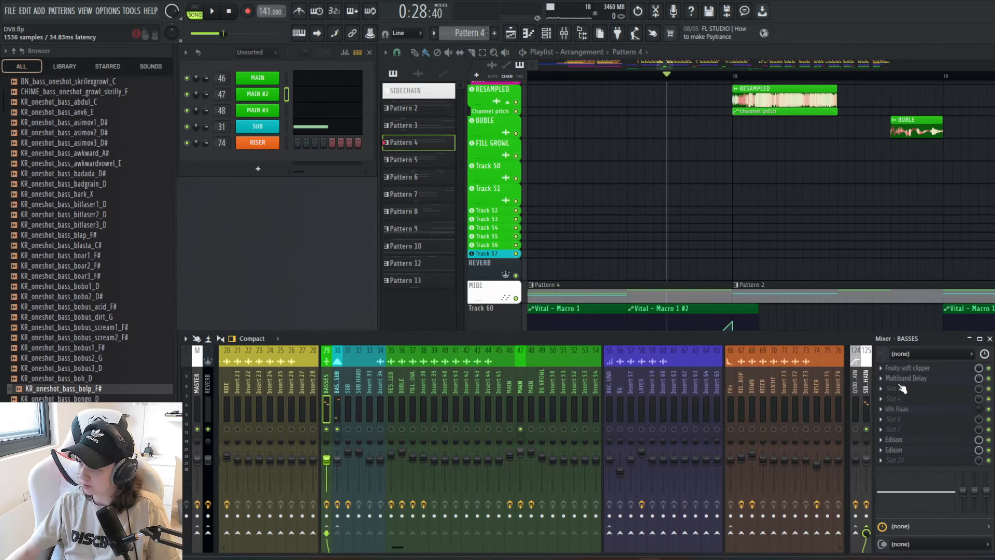
{"action": "left_click", "coordinate": [898, 382]}
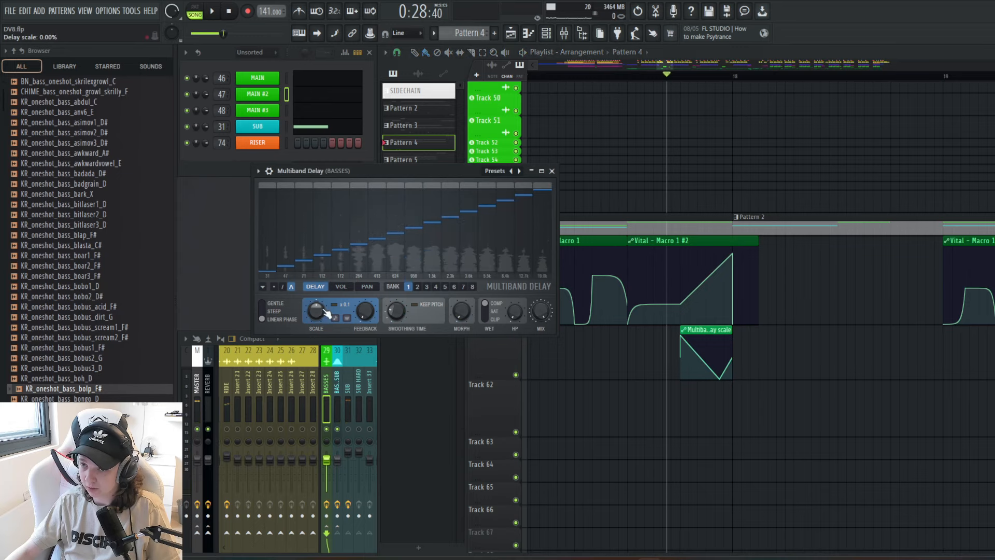
{"action": "key", "text": "space"}
{"action": "key", "text": "space"}
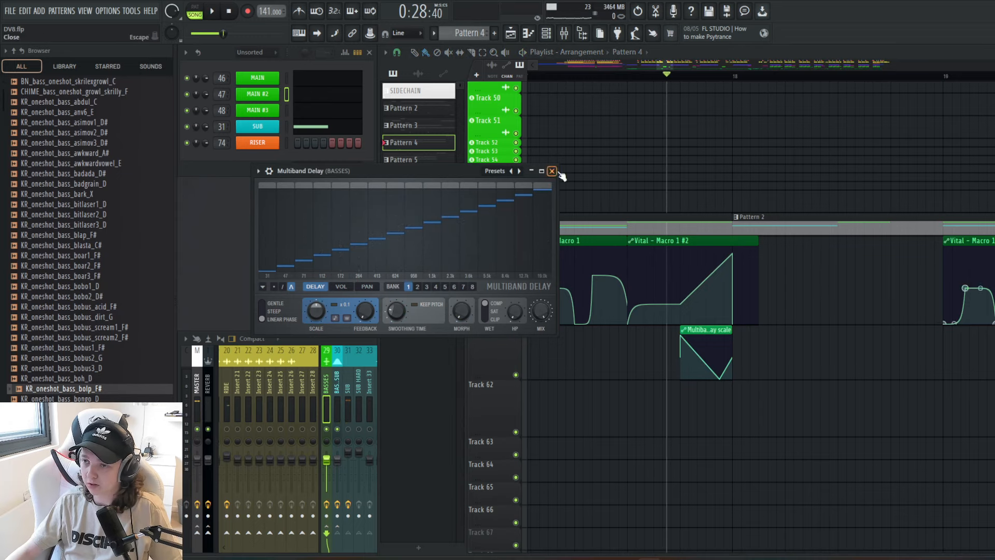
{"action": "left_click", "coordinate": [551, 171]}
- Play the RESAMPLED clip through the bass group and view its audio clip settings and Channel pitch automation
{"action": "scroll", "coordinate": [688, 185], "scroll_direction": "up", "scroll_amount": 5}
{"action": "left_click", "coordinate": [315, 376]}
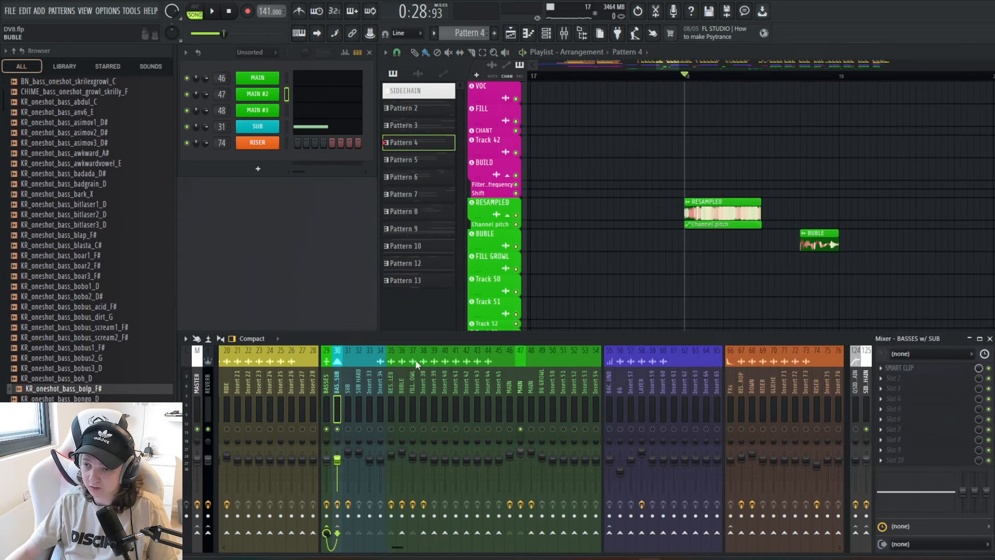
{"action": "key", "text": "space"}
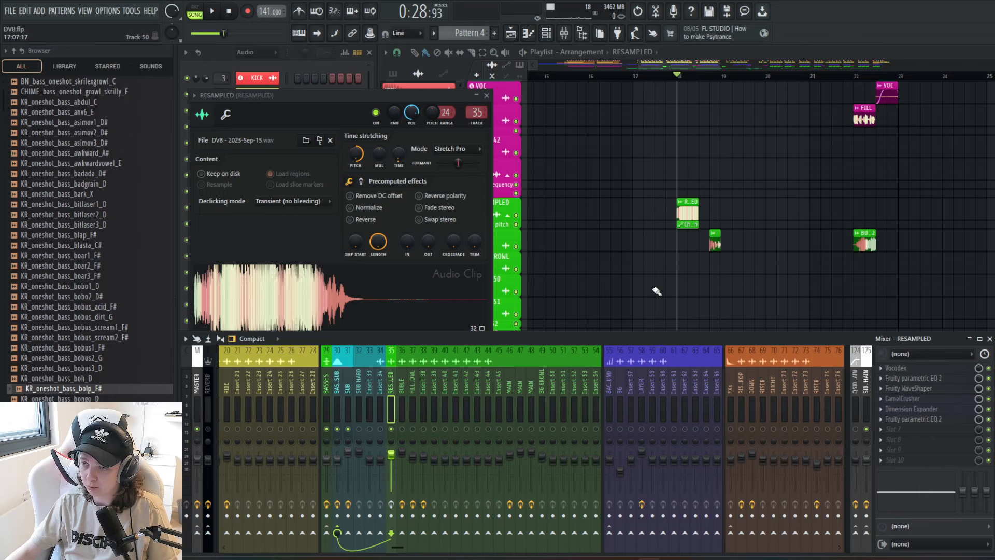
{"action": "scroll", "coordinate": [677, 289], "scroll_direction": "up", "scroll_amount": 2}
{"action": "key", "text": "space"}
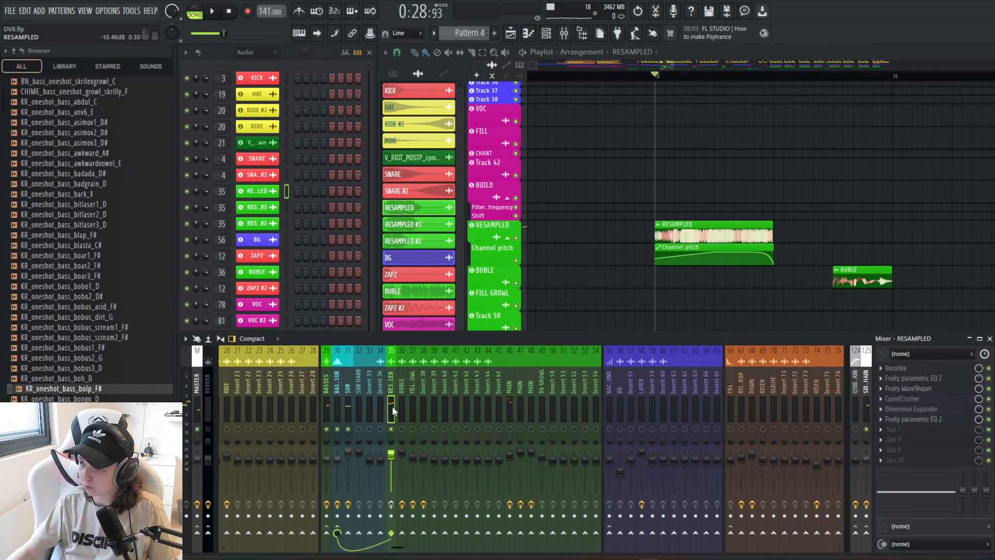
- View the Dimension Expander and both Fruity parametric EQ 2 effects on the RESAMPLED mixer track
{"action": "left_click", "coordinate": [928, 409]}
{"action": "left_click", "coordinate": [928, 409]}
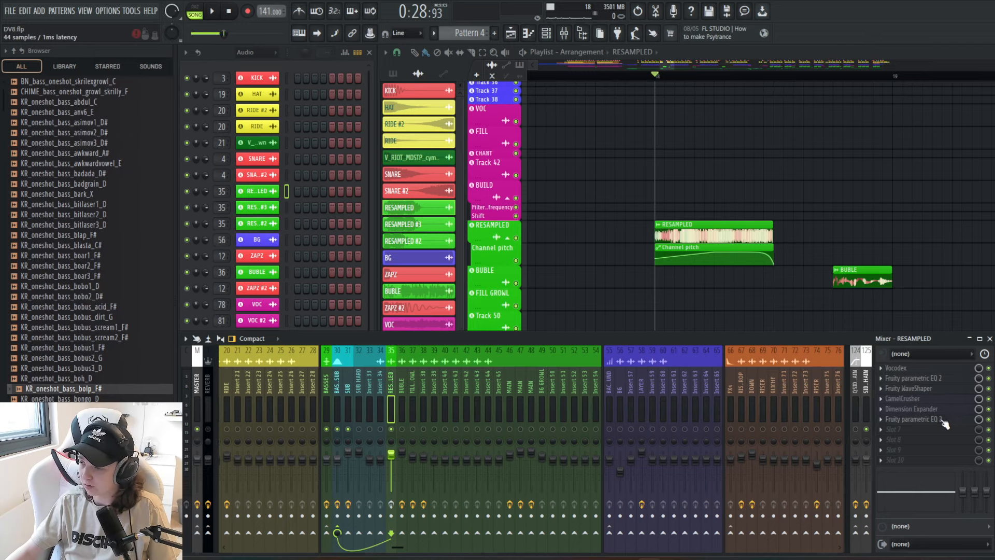
{"action": "left_click", "coordinate": [941, 419]}
{"action": "left_click", "coordinate": [935, 378]}
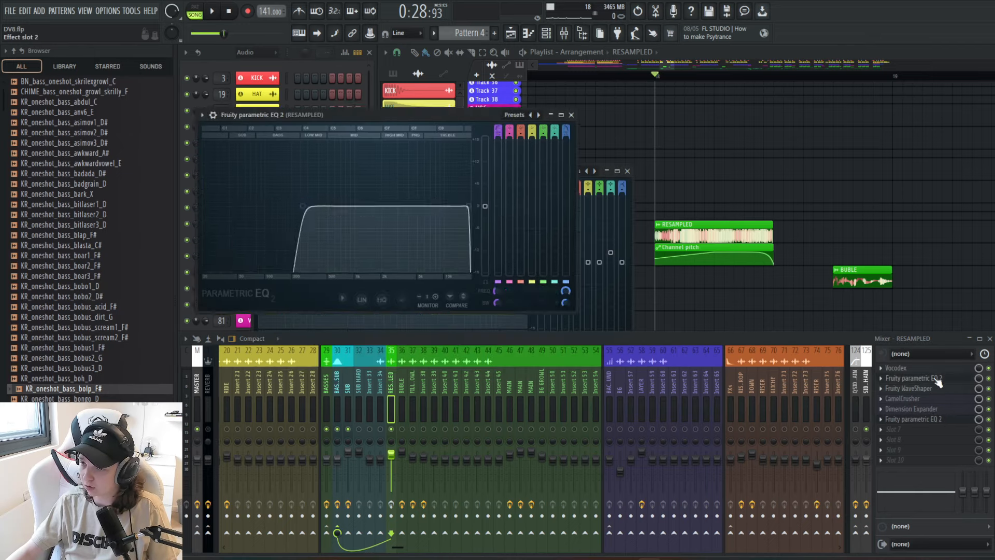
{"action": "left_click", "coordinate": [936, 378]}
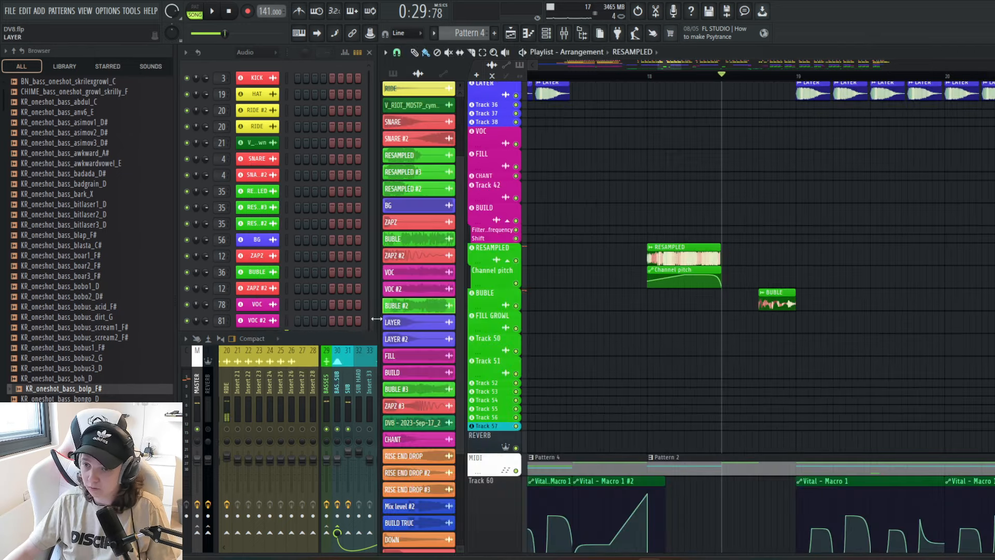
- Play the bass part up to the BUBLE clip, view that clip's audio settings, and close them
{"action": "left_click", "coordinate": [367, 341]}
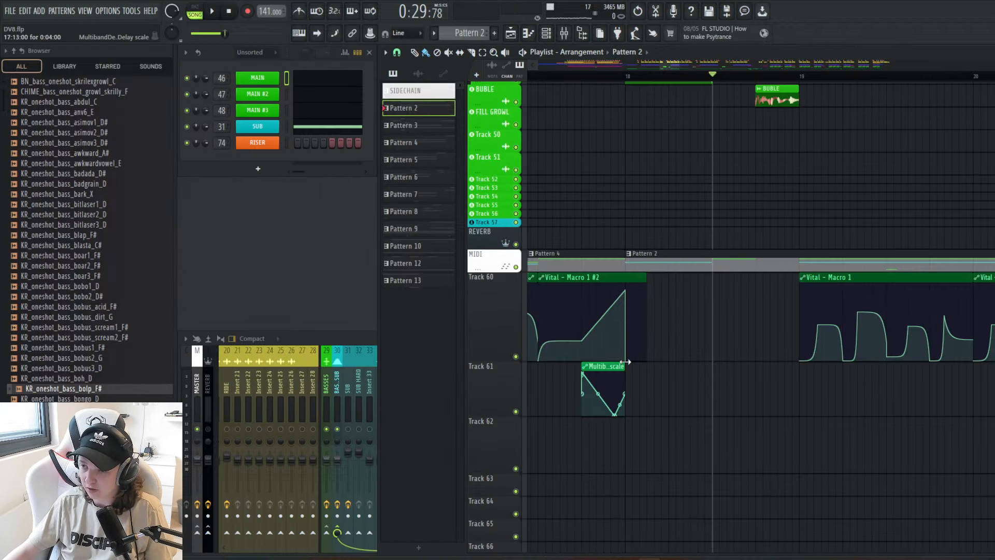
{"action": "scroll", "coordinate": [700, 349], "scroll_direction": "down", "scroll_amount": 3}
{"action": "scroll", "coordinate": [715, 342], "scroll_direction": "up", "scroll_amount": 3}
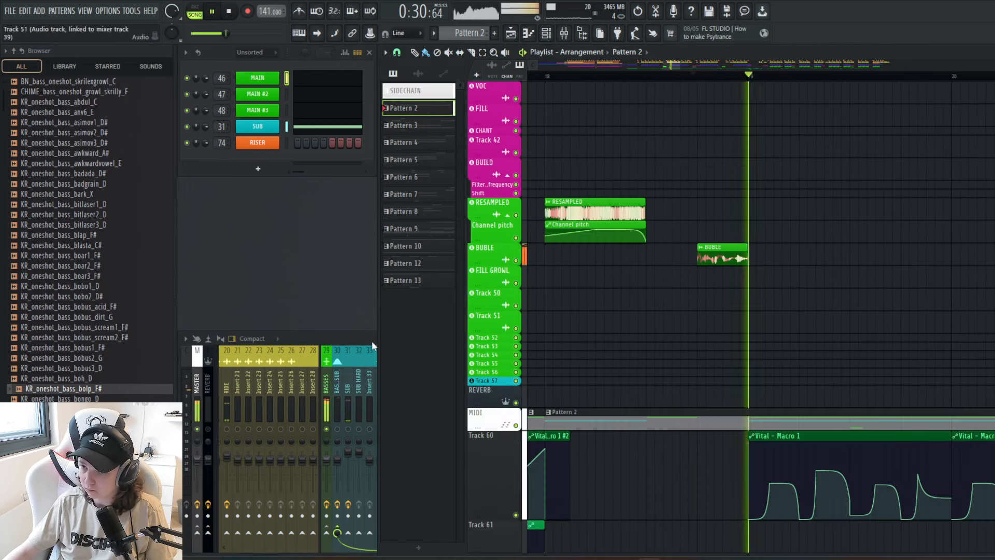
{"action": "double_click", "coordinate": [697, 262]}
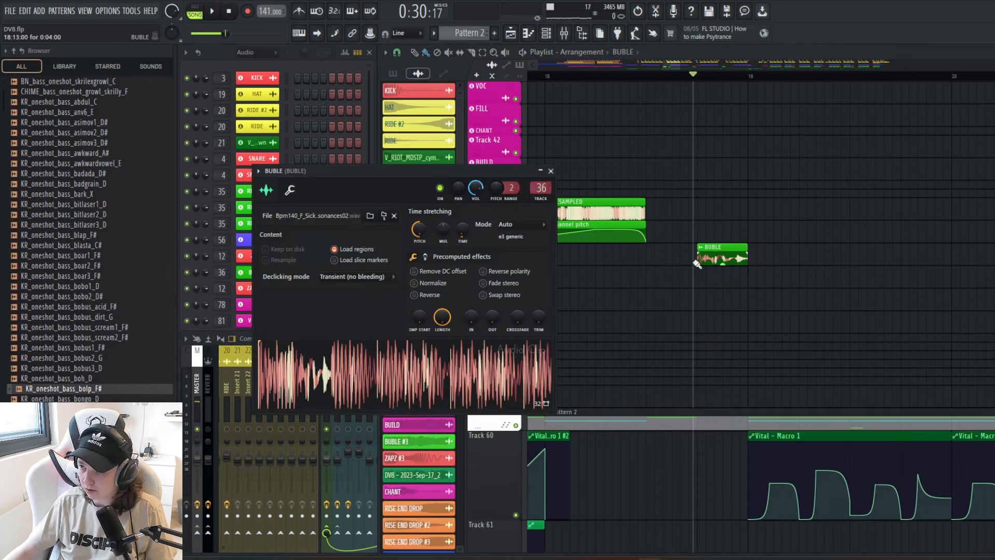
{"action": "left_click", "coordinate": [550, 171]}
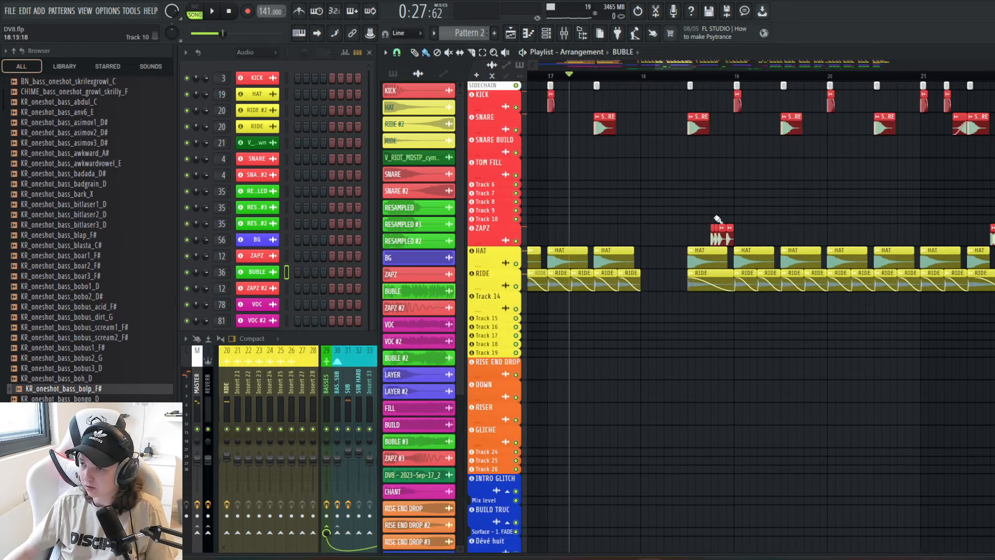
- Play the drop with the BUBLE fill, then move the playhead to the Vital - Macro 1 clips after it and play from there
{"action": "scroll", "coordinate": [718, 218], "scroll_direction": "down", "scroll_amount": 10}
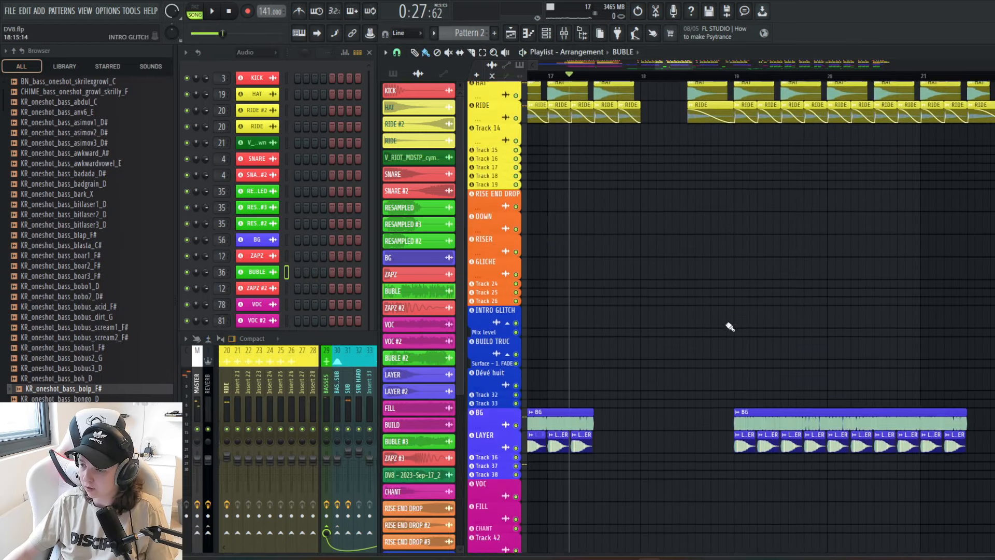
{"action": "key", "text": "space"}
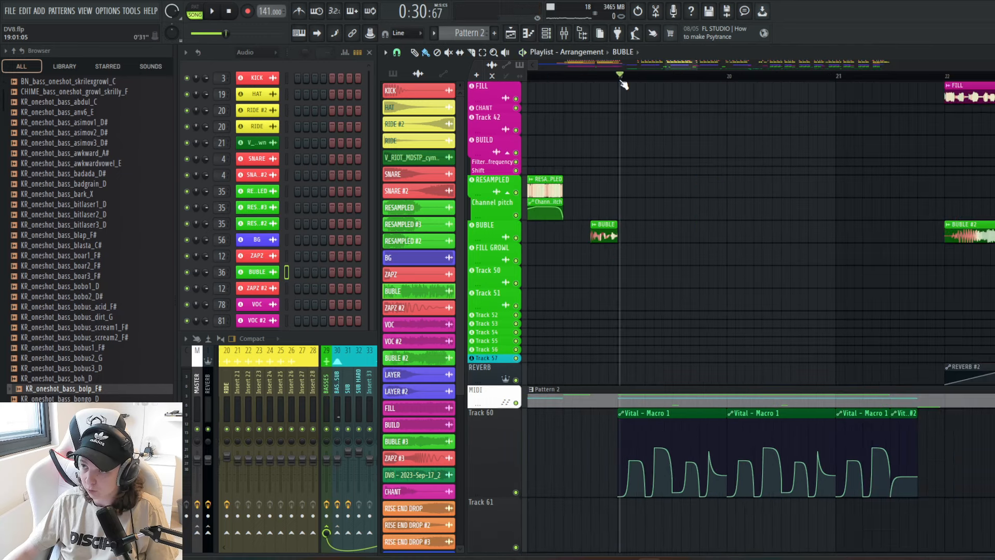
{"action": "left_click_drag", "start_coordinate": [620, 78], "coordinate": [619, 79]}
{"action": "left_click", "coordinate": [619, 80], "text": "ctrl"}
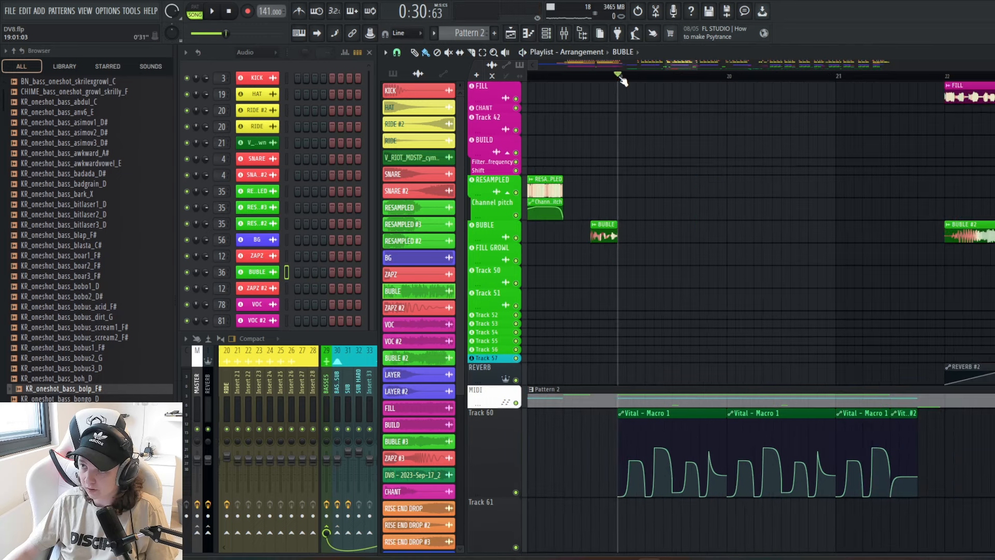
{"action": "scroll", "coordinate": [666, 217], "scroll_direction": "down", "scroll_amount": 3}
{"action": "key", "text": "space"}
{"action": "key", "text": "space"}
{"action": "scroll", "coordinate": [692, 367], "scroll_direction": "down", "scroll_amount": 1}
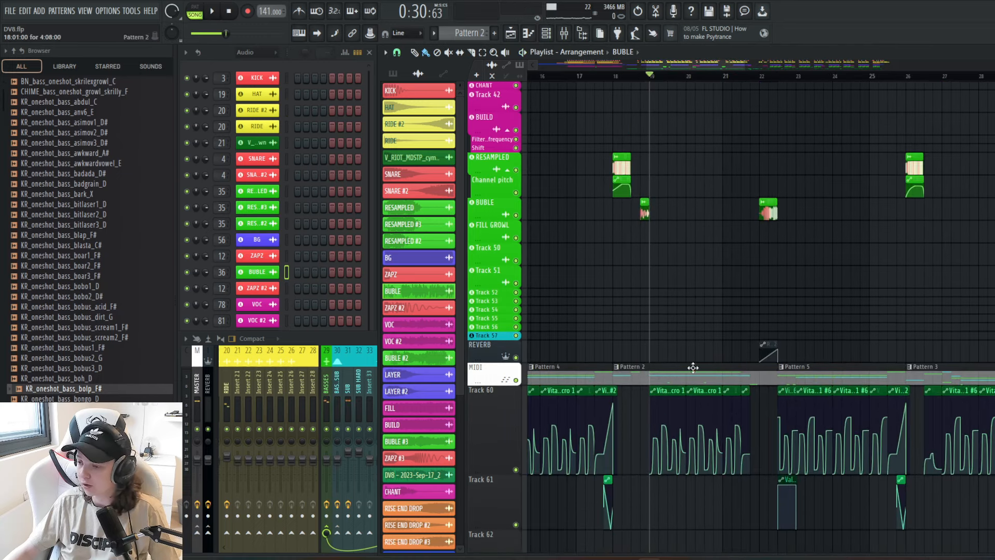
- Select the Pattern 2 clip on the MIDI track to show its instrument channels
{"action": "left_click", "coordinate": [361, 331]}
{"action": "left_click", "coordinate": [563, 34]}
{"action": "left_click", "coordinate": [563, 34]}
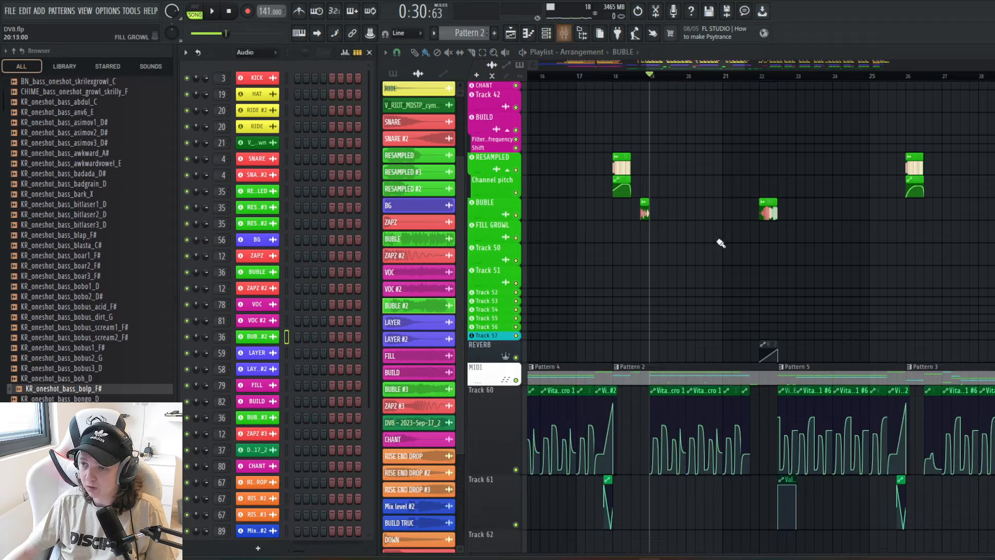
{"action": "left_click", "coordinate": [694, 377]}
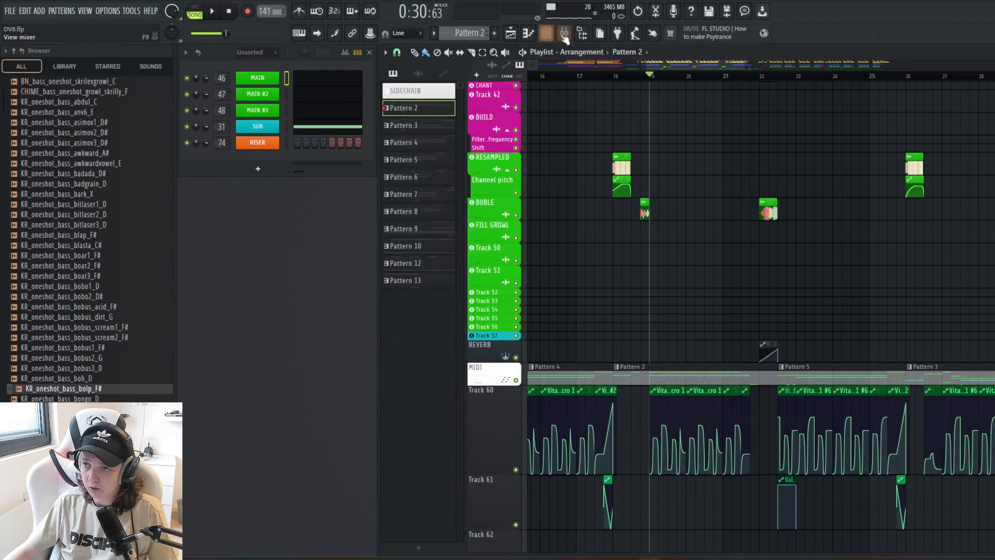
- Examine the oscillator and Distortion effect in the MAIN #3 channel's Vital synth, close it, and show its mixer effects chain
{"action": "key", "text": "F9"}
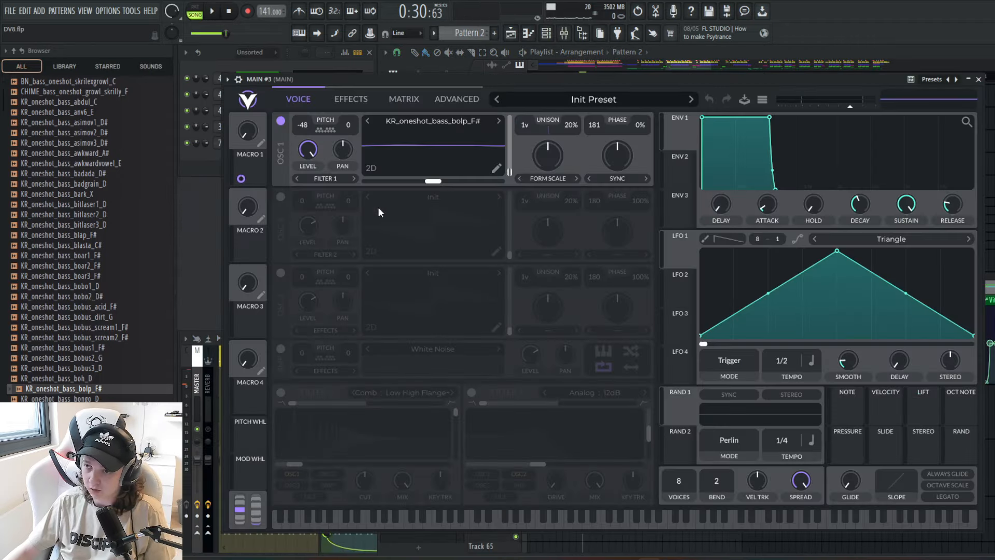
{"action": "left_click", "coordinate": [346, 98]}
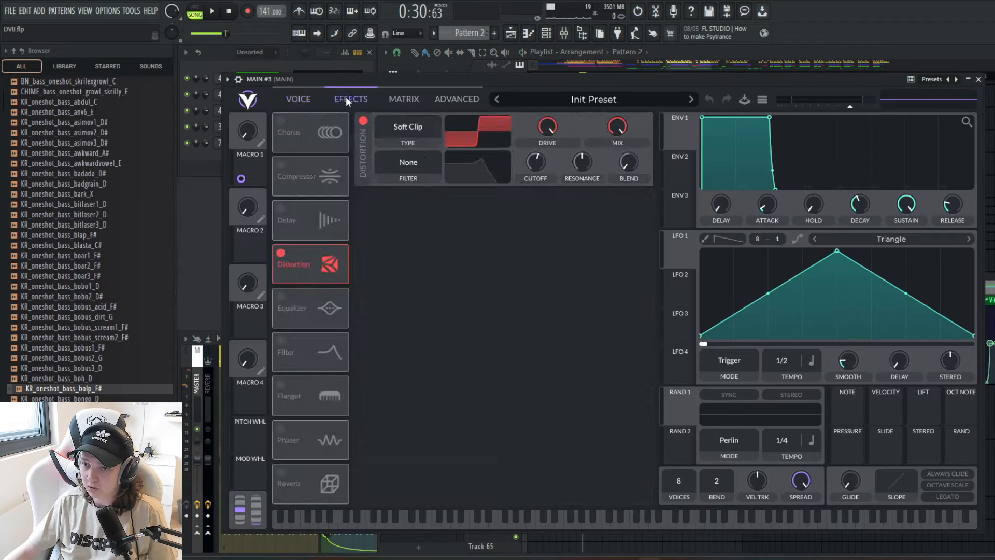
{"action": "key", "text": "Escape"}
{"action": "left_click", "coordinate": [360, 345]}
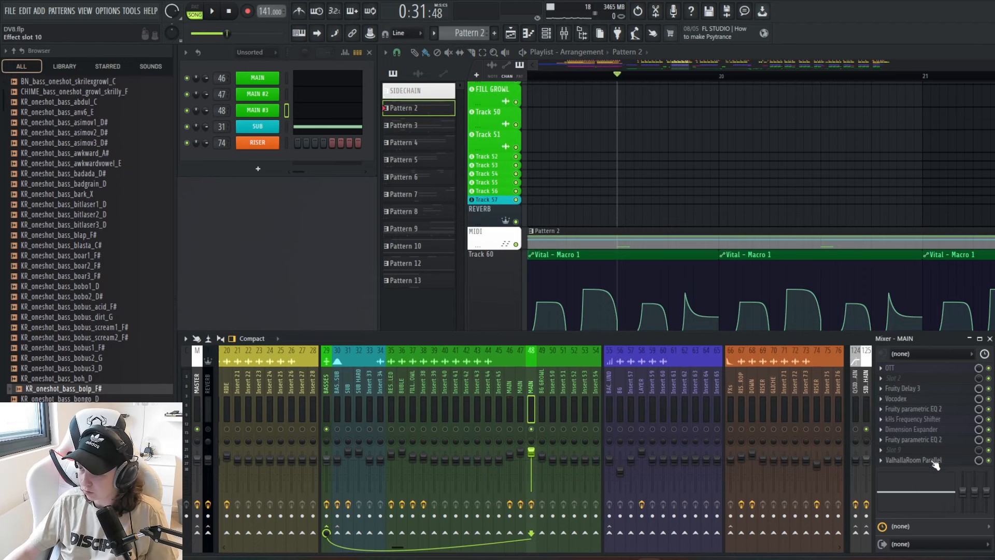
- Play on from the Pattern 2 clip and place the playhead at the start of the Vital - Macro 1 #2 clip
{"action": "key", "text": "space"}
{"action": "scroll", "coordinate": [667, 251], "scroll_direction": "up", "scroll_amount": 8}
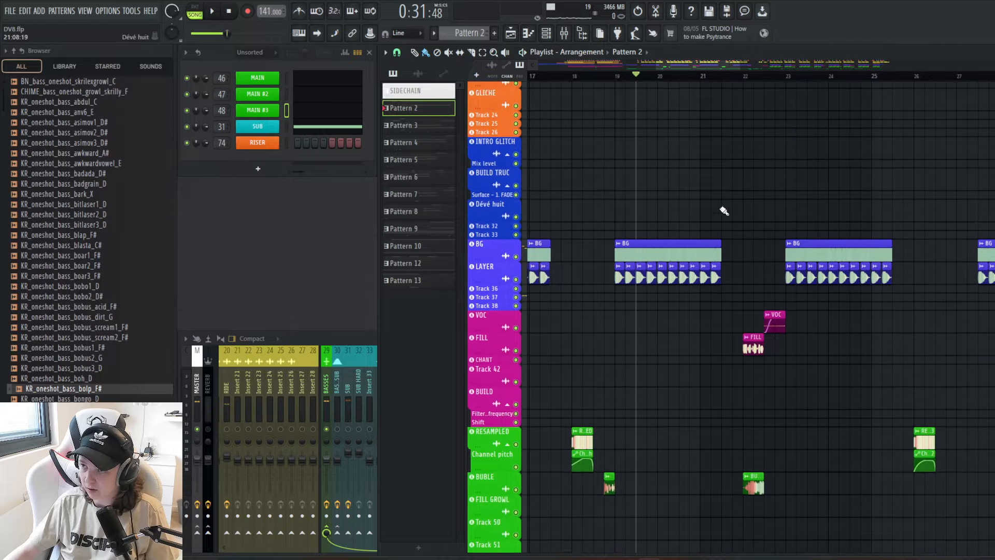
{"action": "scroll", "coordinate": [710, 187], "scroll_direction": "up", "scroll_amount": 5}
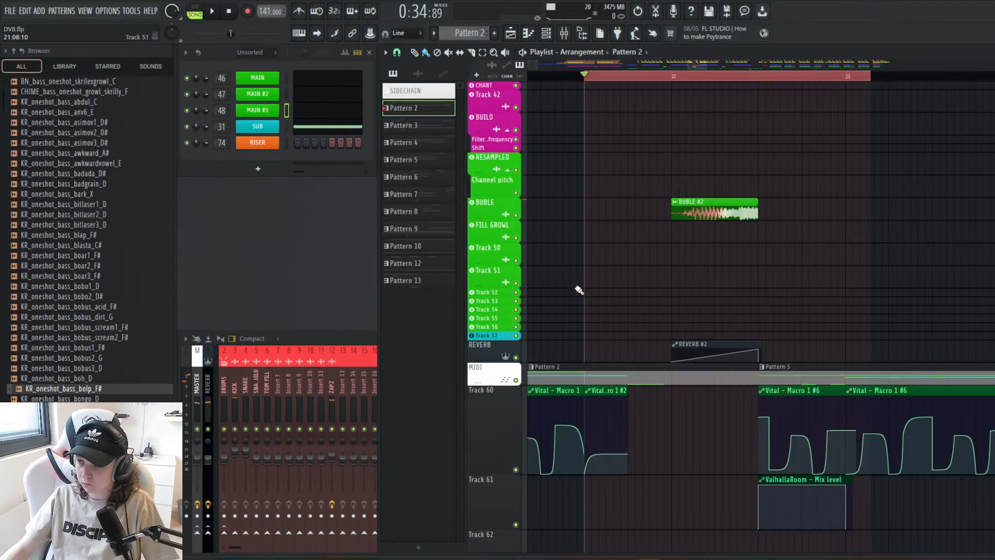
{"action": "left_click", "coordinate": [584, 86]}
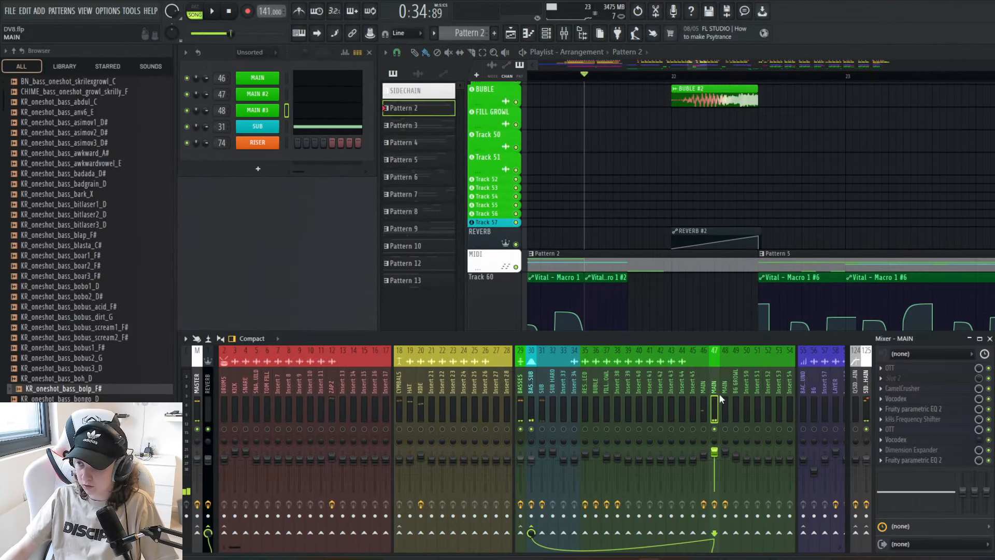
- Play the Vital - Macro 1 #2 section with the MAIN #2 channel's mixer track soloed, and view the SUB track's effects chain
{"action": "left_click", "coordinate": [332, 78]}
{"action": "scroll", "coordinate": [528, 305], "scroll_direction": "left", "scroll_amount": 3}
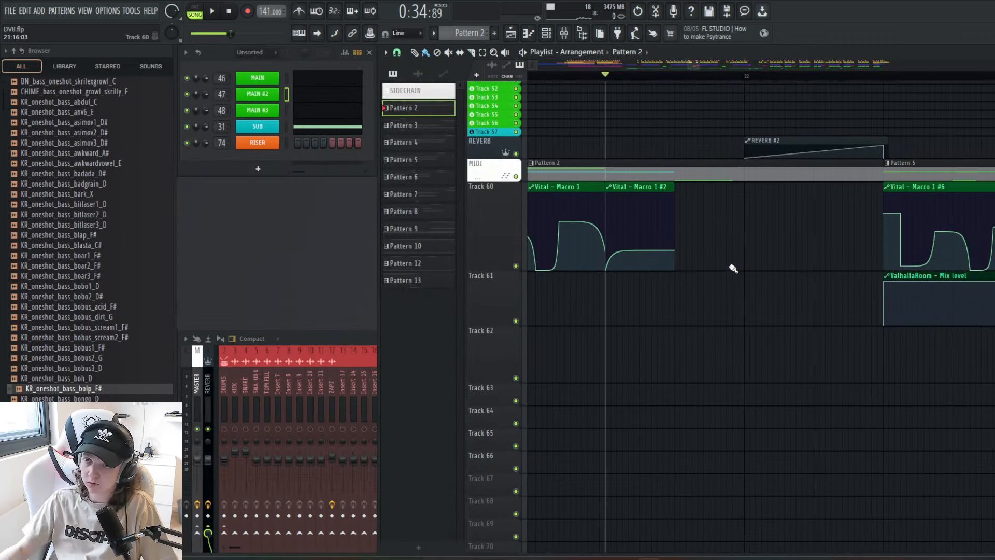
{"action": "left_click", "coordinate": [334, 338]}
{"action": "left_click", "coordinate": [543, 413]}
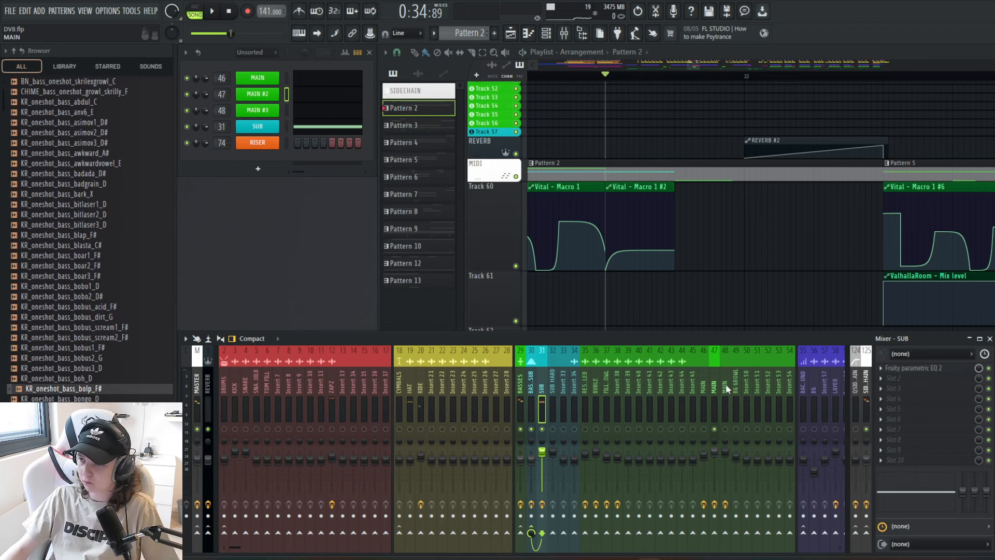
{"action": "left_click", "coordinate": [715, 396]}
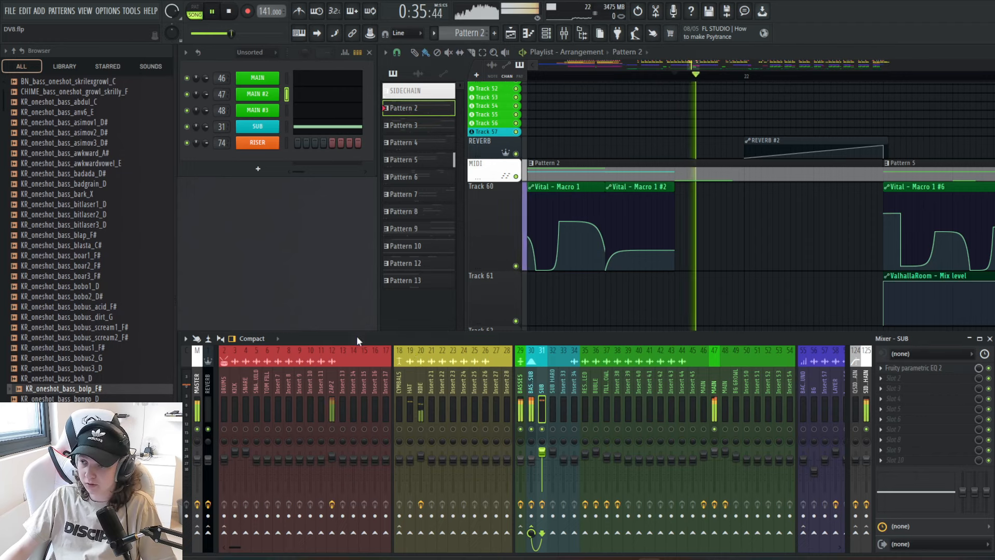
{"action": "left_click", "coordinate": [336, 98]}
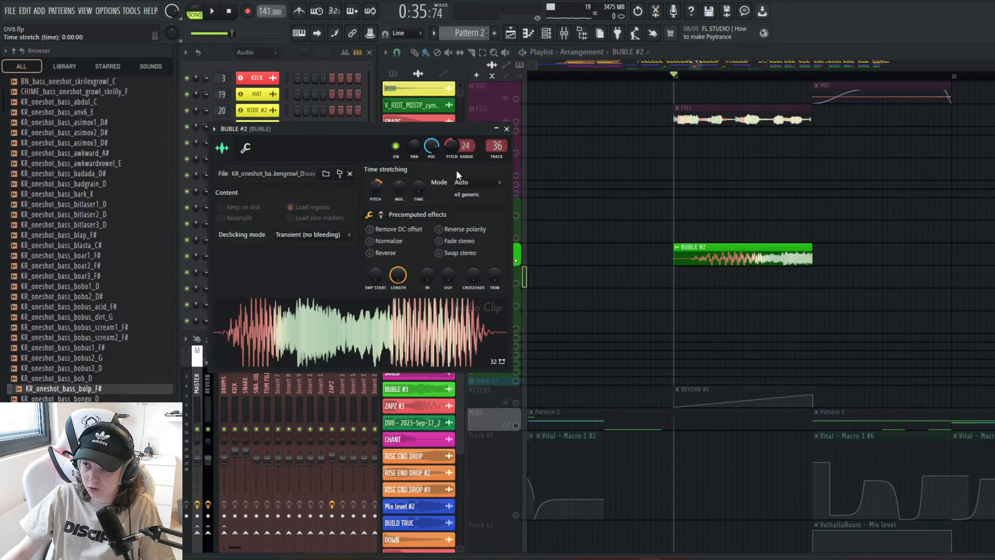
- Audition the BUBLE #2 clip with its REVERB automation, then the FILL vocal clip on its own
{"action": "right_click", "coordinate": [517, 260]}
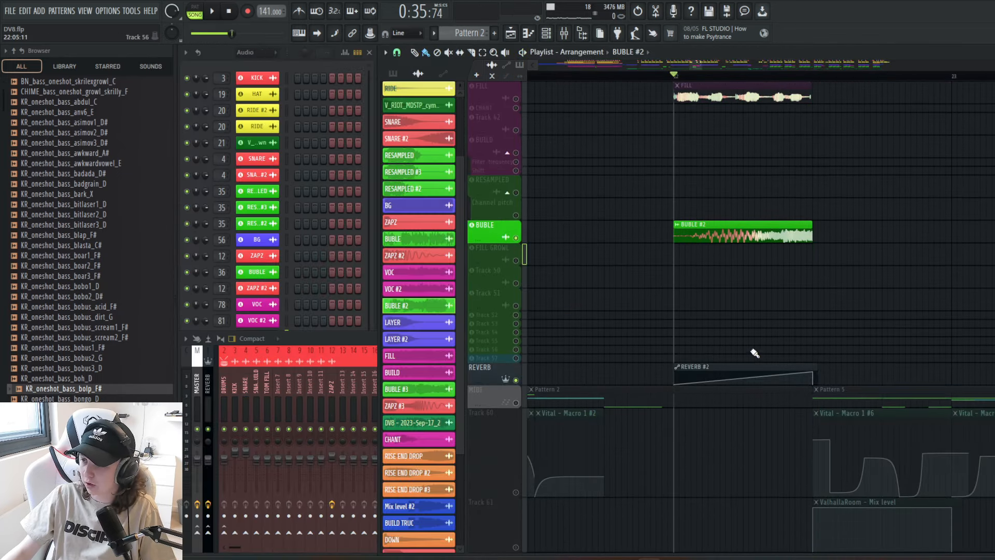
{"action": "key", "text": "space"}
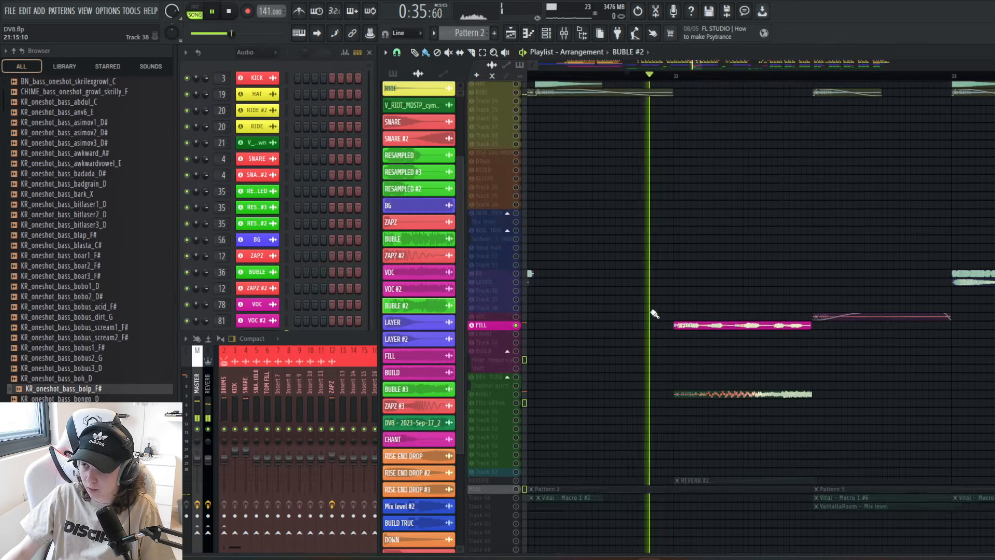
{"action": "key", "text": "space"}
{"action": "key", "text": "space"}
{"action": "key", "text": "space"}
{"action": "scroll", "coordinate": [727, 168], "scroll_direction": "up", "scroll_amount": 5}
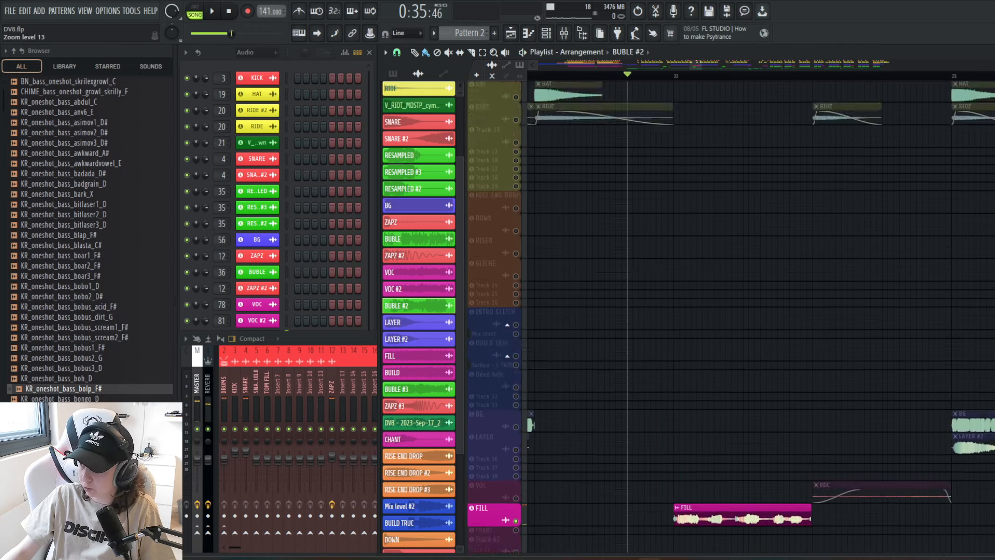
{"action": "key", "text": "space"}
{"action": "scroll", "coordinate": [684, 346], "scroll_direction": "down", "scroll_amount": 5}
{"action": "key", "text": "space"}
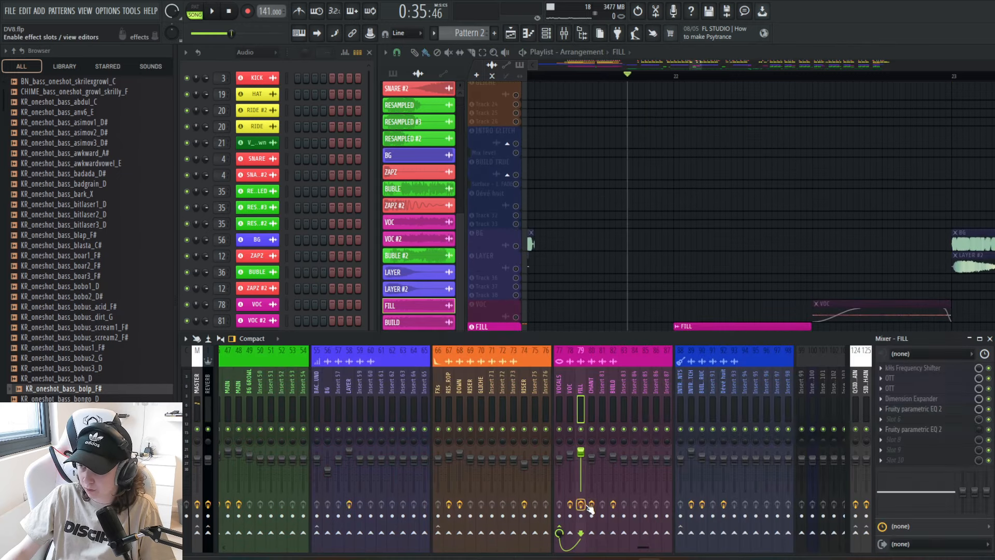
- Play the soloed FILL clip with its mixer track's effects bypassed
{"action": "left_click", "coordinate": [584, 506]}
{"action": "right_click", "coordinate": [705, 224]}
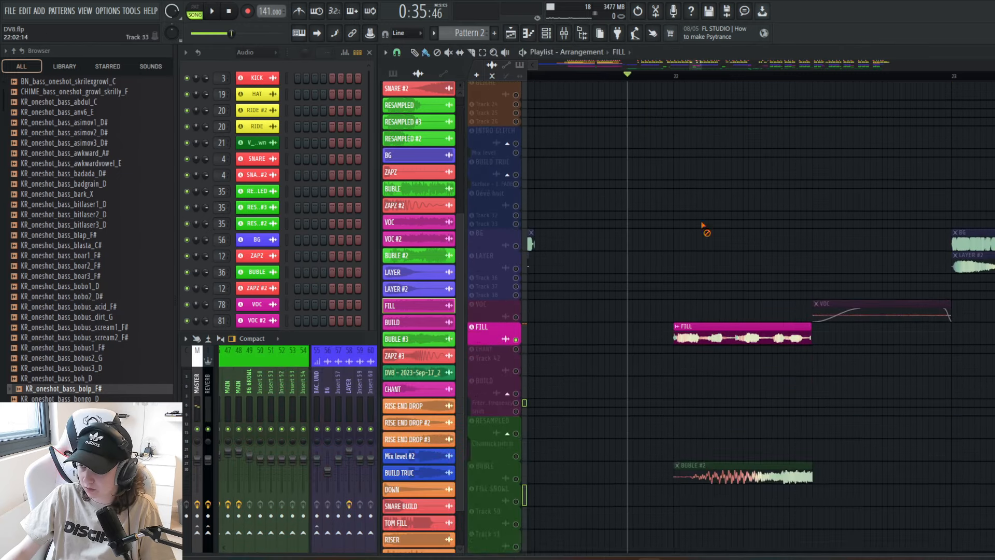
{"action": "scroll", "coordinate": [704, 230], "scroll_direction": "down", "scroll_amount": 2}
{"action": "key", "text": "space"}
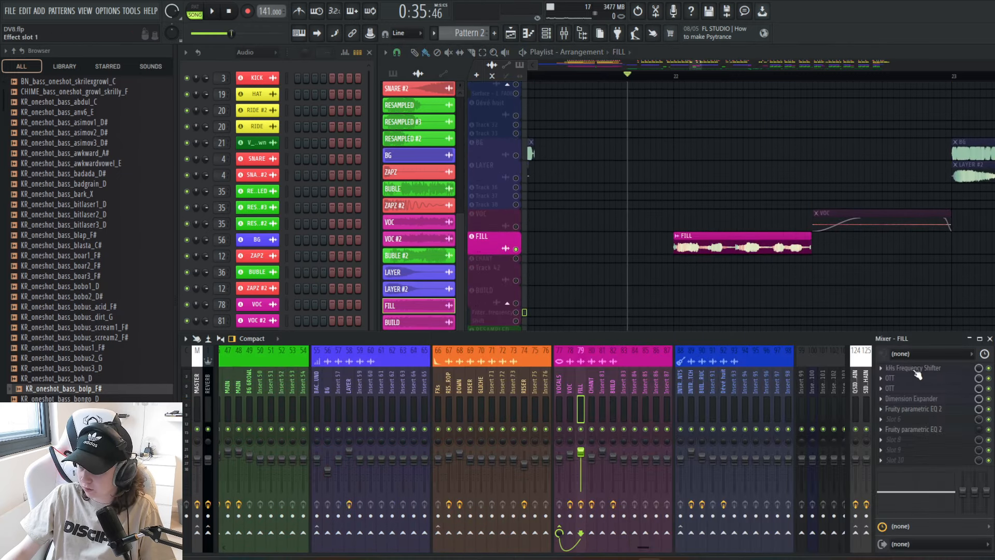
- Examine the kHs Frequency Shifter, OTT, Dimension Expander and Fruity parametric EQ 2 effects on the FILL mixer track
{"action": "left_click", "coordinate": [916, 370]}
{"action": "left_click", "coordinate": [916, 371]}
{"action": "left_click", "coordinate": [915, 386]}
{"action": "left_click", "coordinate": [914, 387]}
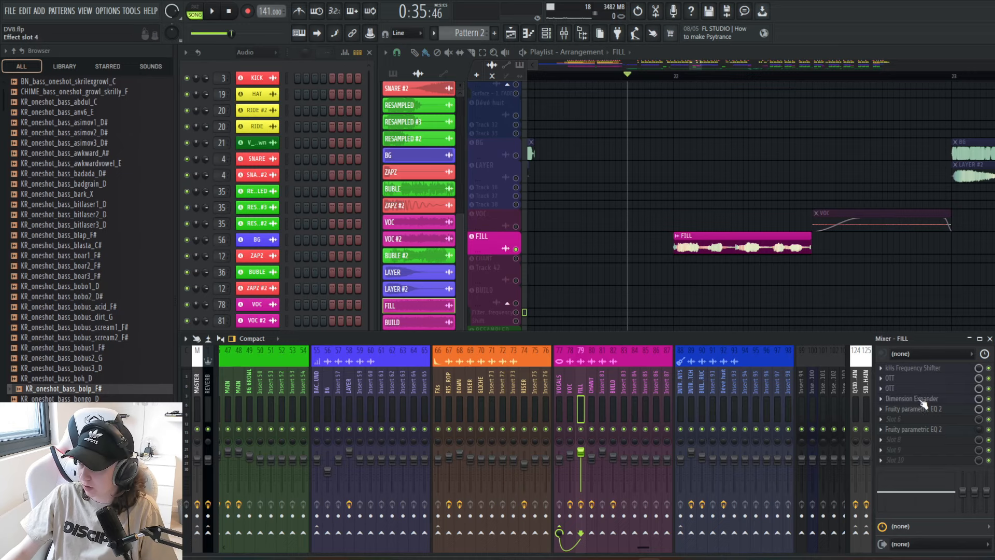
{"action": "left_click", "coordinate": [917, 399]}
{"action": "left_click", "coordinate": [917, 398]}
{"action": "left_click", "coordinate": [916, 409]}
{"action": "left_click", "coordinate": [916, 409]}
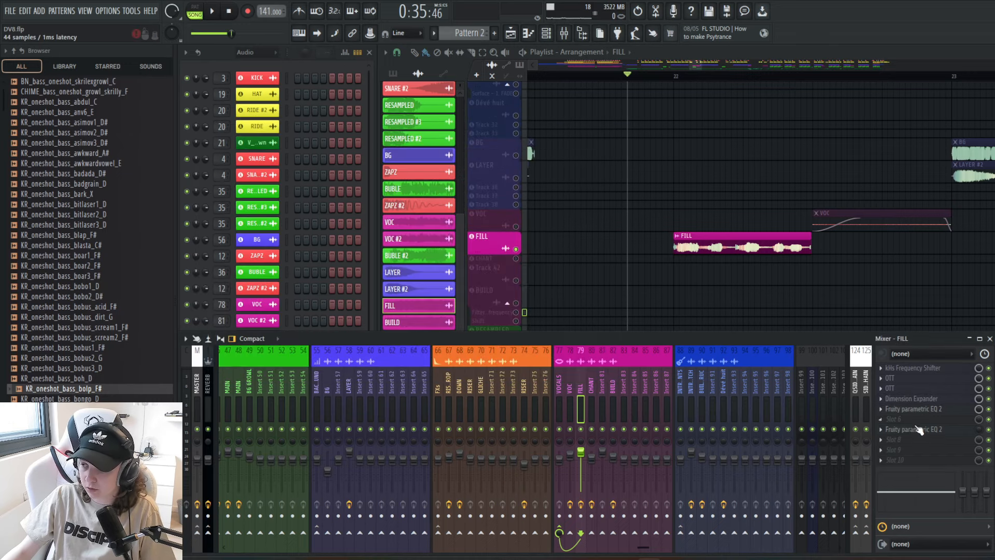
{"action": "left_click", "coordinate": [917, 429]}
{"action": "left_click", "coordinate": [917, 429]}
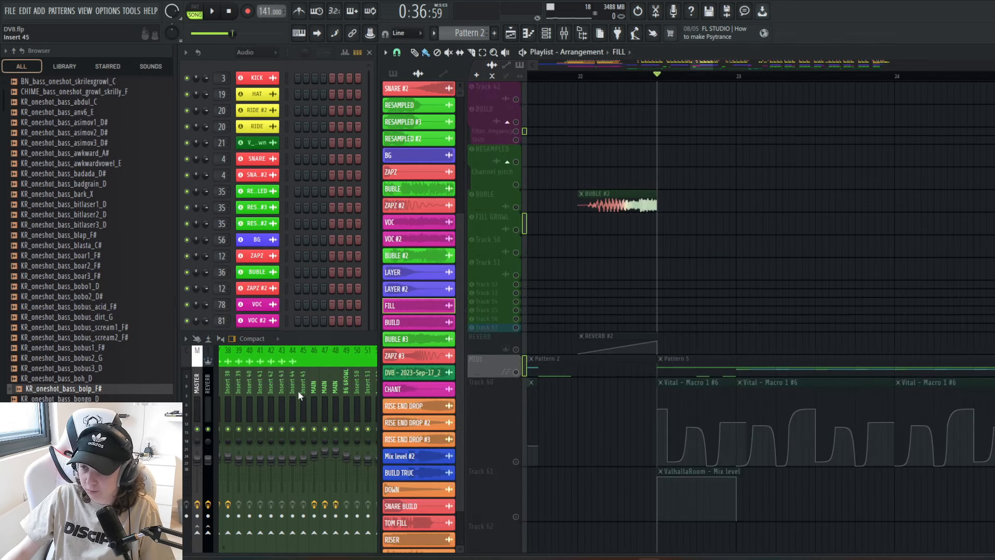
- View the MAIN channel's Pattern 5 notes in the piano roll and the ValhallaRoom - Mix level automation clip on Track 61
{"action": "key", "text": "space"}
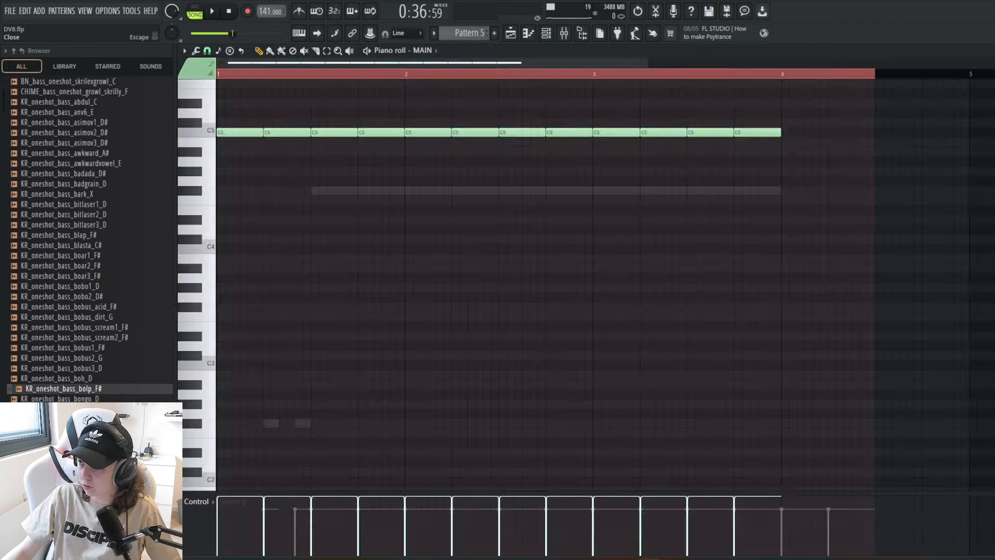
{"action": "key", "text": "Escape"}
{"action": "scroll", "coordinate": [726, 358], "scroll_direction": "down", "scroll_amount": 3}
{"action": "scroll", "coordinate": [731, 366], "scroll_direction": "up", "scroll_amount": 5}
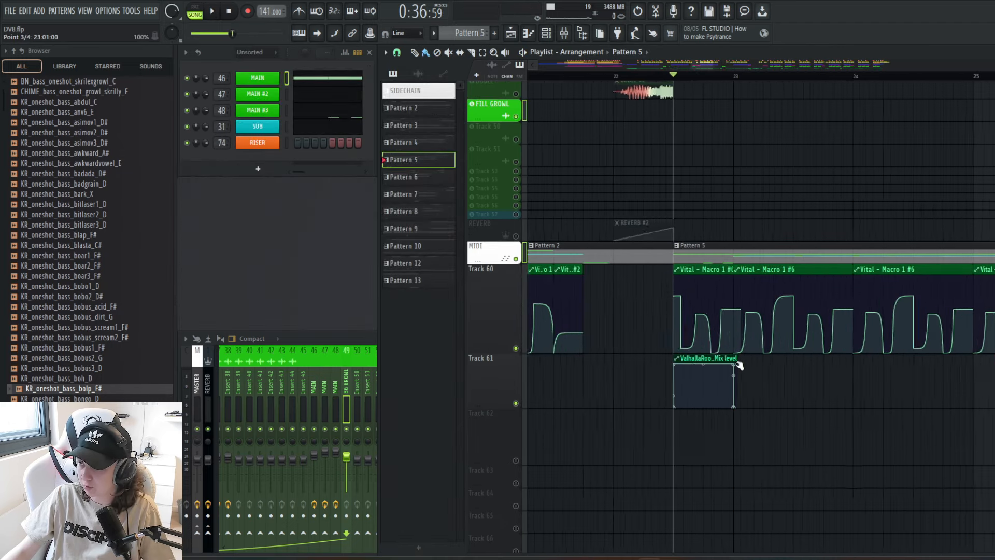
- Play the start of Pattern 5 with the MAIN #3 channel's mixer track soloed
{"action": "key", "text": "F9"}
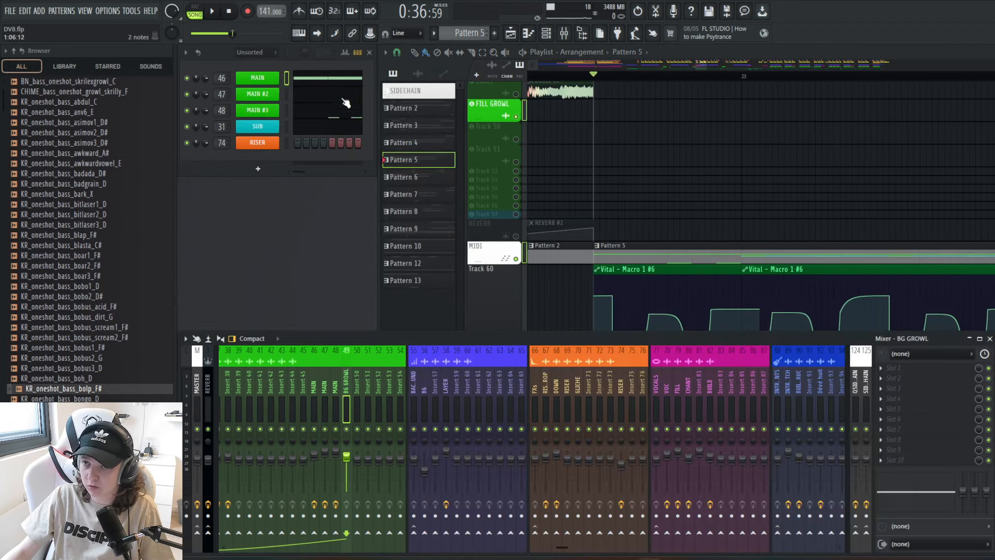
{"action": "key", "text": "space"}
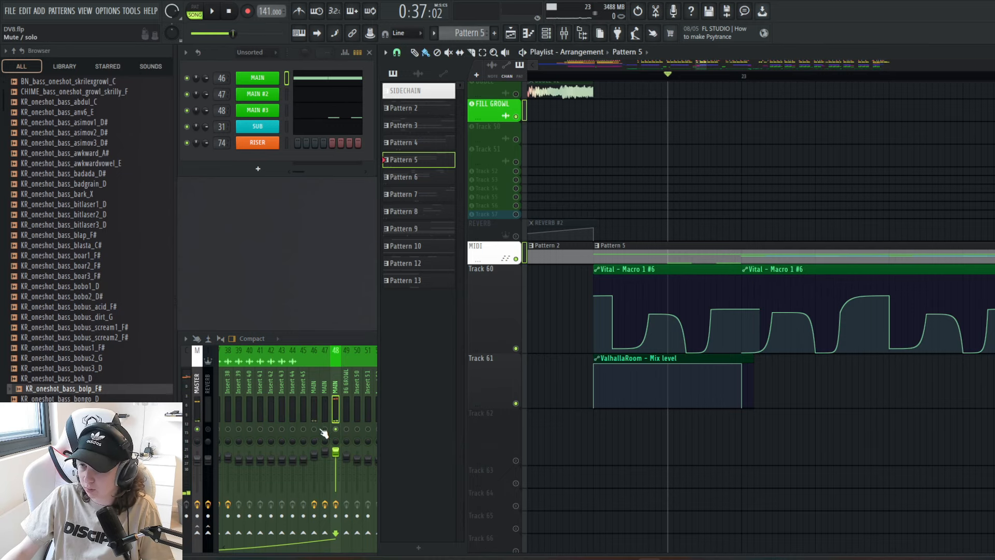
{"action": "key", "text": "F9"}
- Solo the VOC playlist track and audition the VOC clip before bar 23
{"action": "right_click", "coordinate": [496, 197]}
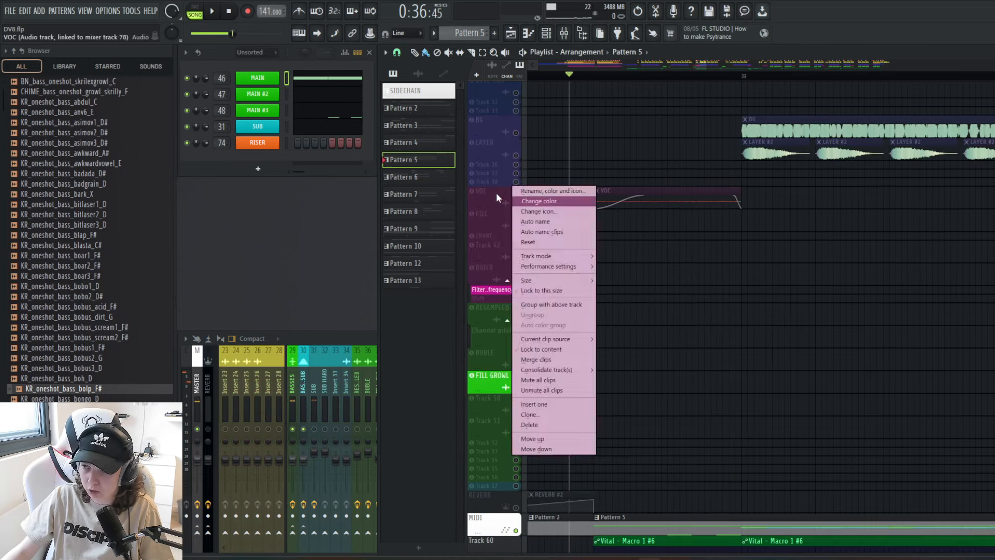
{"action": "left_click", "coordinate": [493, 197]}
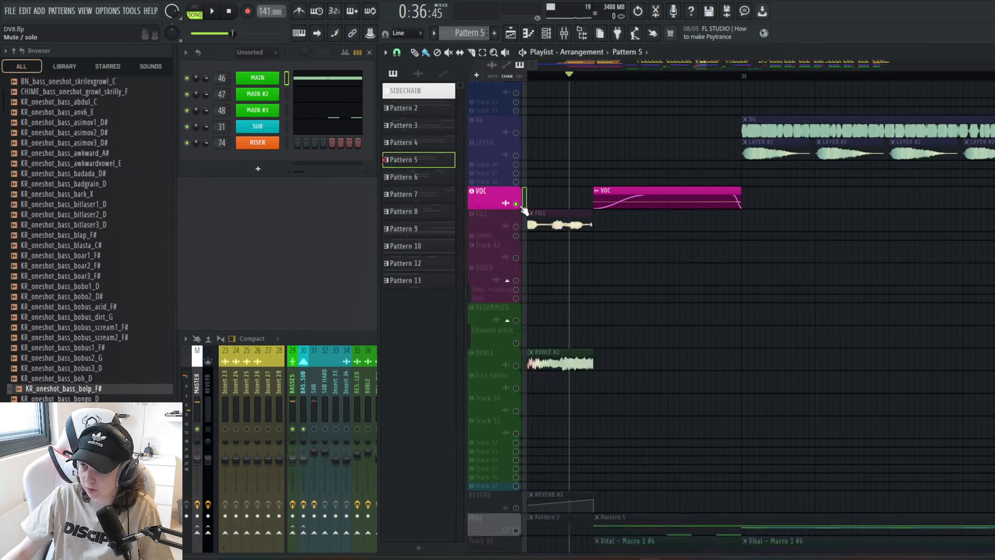
{"action": "key", "text": "F9"}
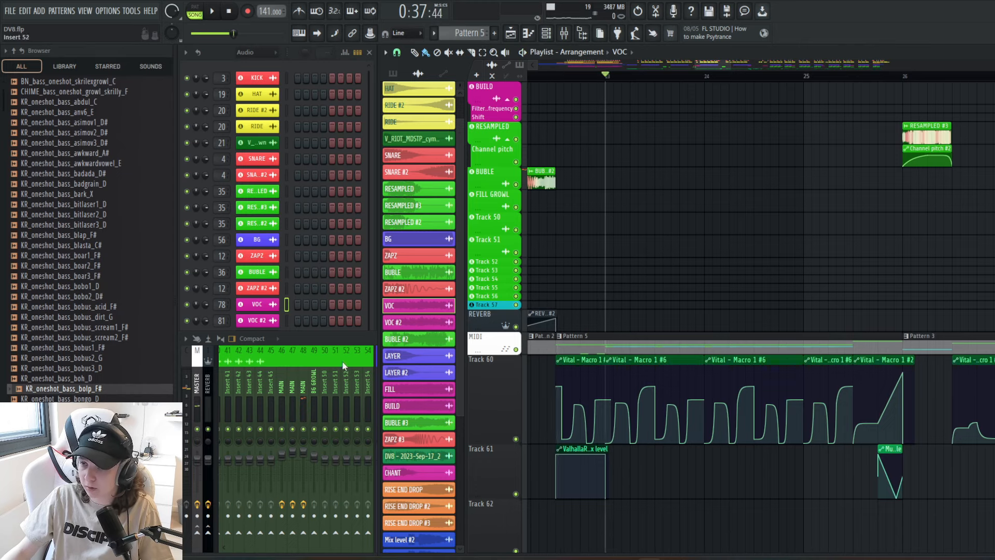
- Open the Pattern 5 clip's notes, close them, and view the first MAIN mixer track's effects chain
{"action": "key", "text": "F9"}
{"action": "key", "text": "F9"}
{"action": "double_click", "coordinate": [595, 346]}
{"action": "left_click", "coordinate": [986, 50]}
{"action": "scroll", "coordinate": [701, 281], "scroll_direction": "down", "scroll_amount": 2}
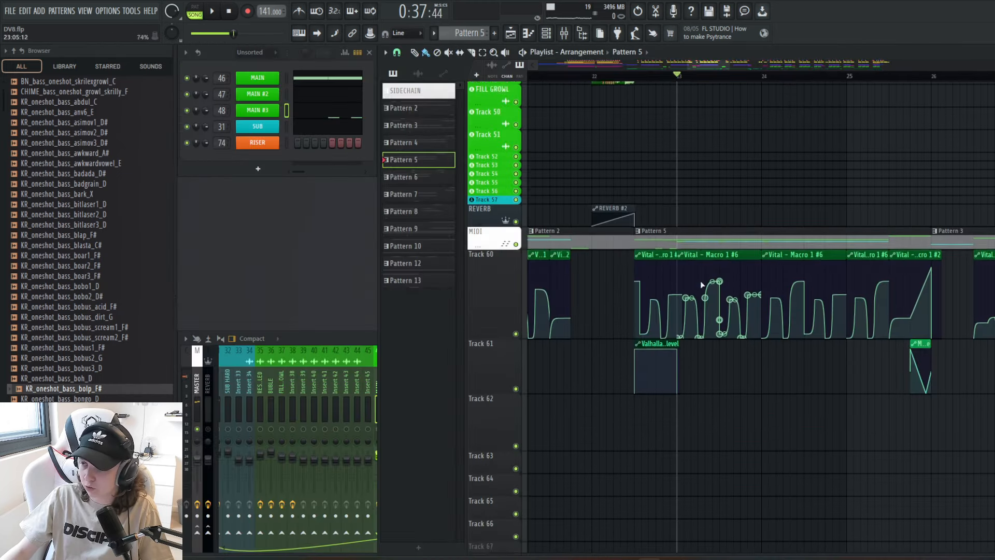
{"action": "key", "text": "F9"}
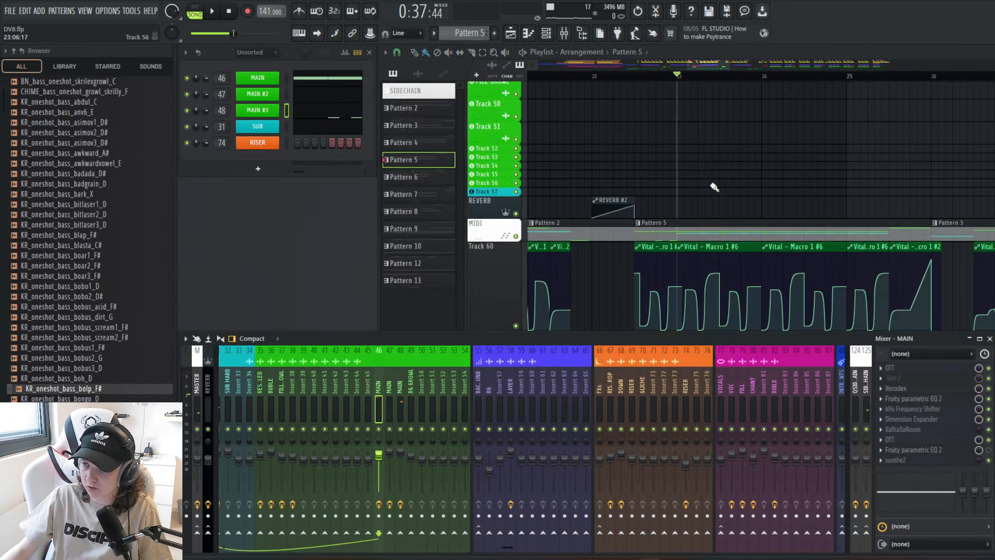
- Play the bass from the second Vital - Macro 1 #6 automation clip of Pattern 5 at bar 23
{"action": "double_click", "coordinate": [715, 186]}
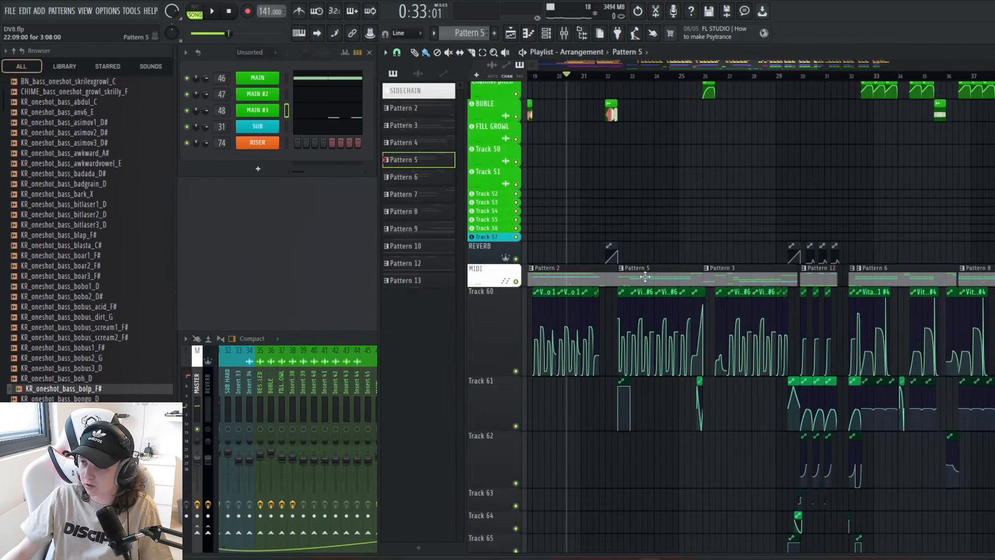
{"action": "scroll", "coordinate": [644, 277], "scroll_direction": "up", "scroll_amount": 3}
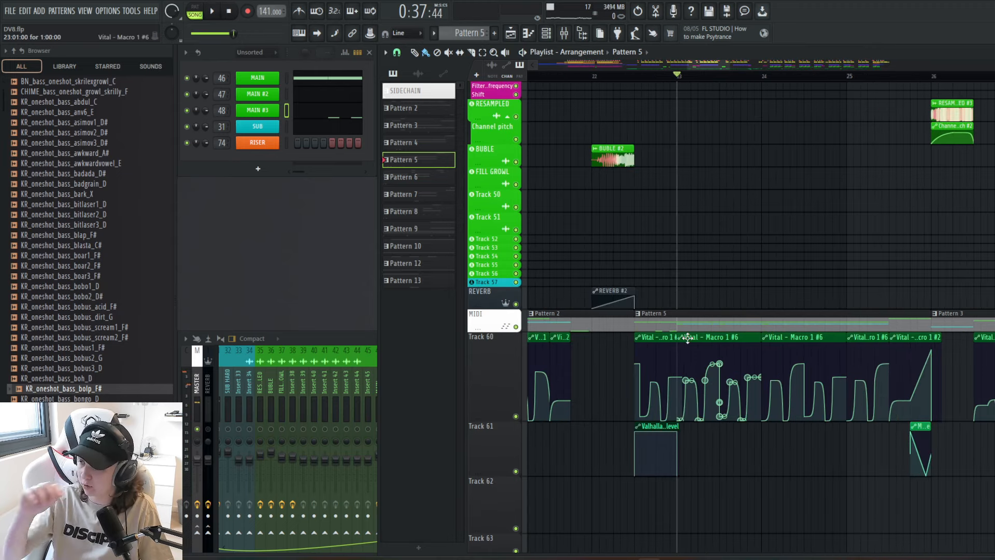
{"action": "key", "text": "space"}
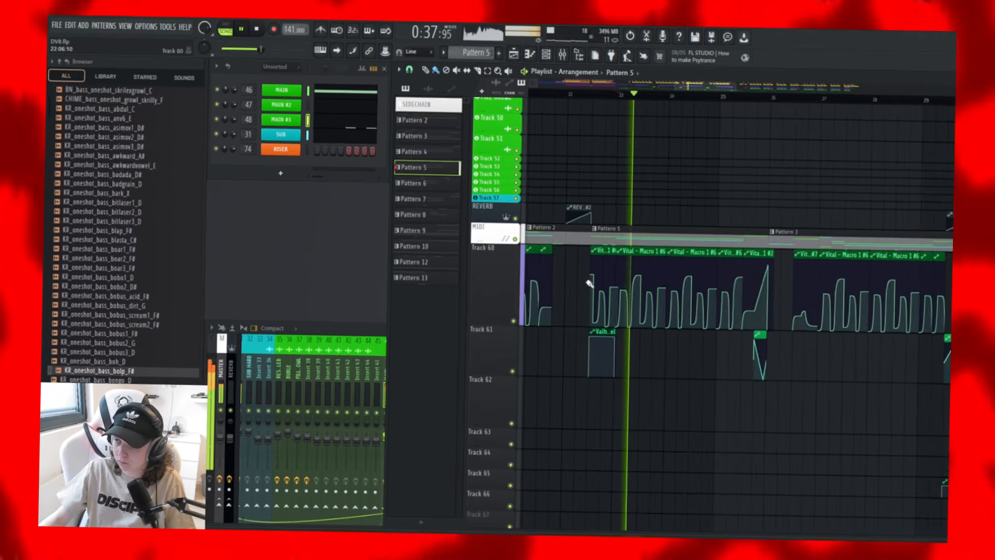
{"action": "scroll", "coordinate": [715, 306], "scroll_direction": "up", "scroll_amount": 3}
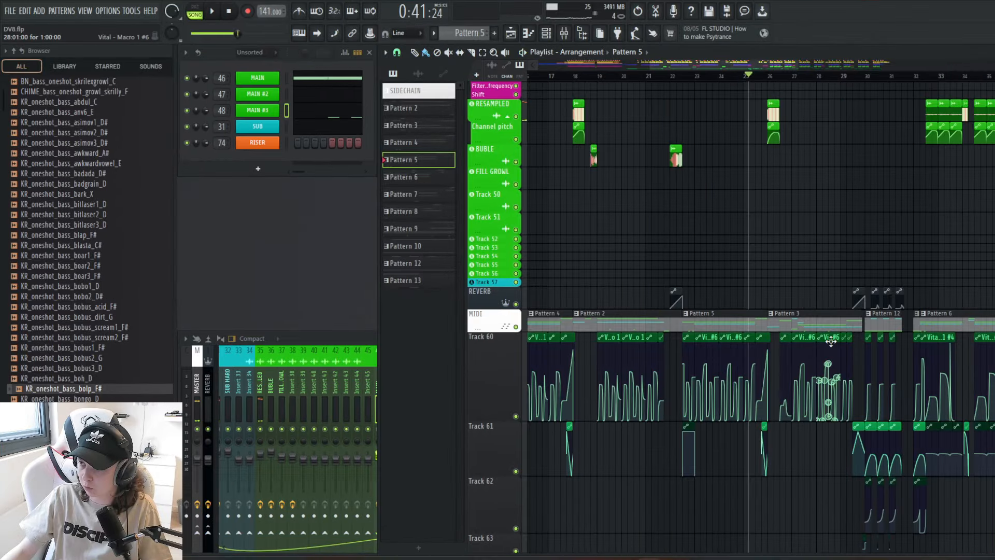
- Examine the MAIN and SUB notes of Pattern 3 in the piano roll, and play the Pattern 3 clip in the playlist
{"action": "scroll", "coordinate": [623, 327], "scroll_direction": "up", "scroll_amount": 3}
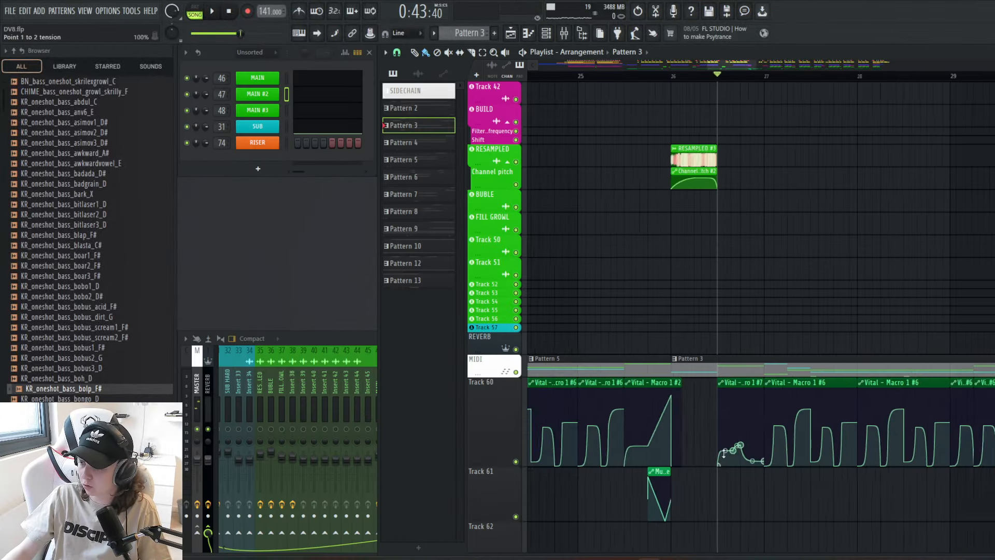
{"action": "scroll", "coordinate": [879, 348], "scroll_direction": "up", "scroll_amount": 2}
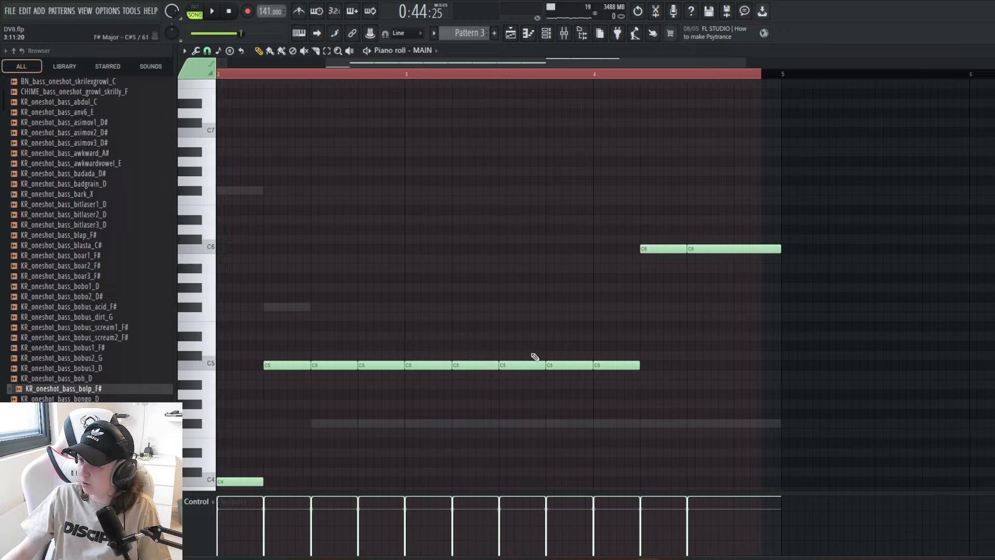
{"action": "scroll", "coordinate": [532, 356], "scroll_direction": "down", "scroll_amount": 3}
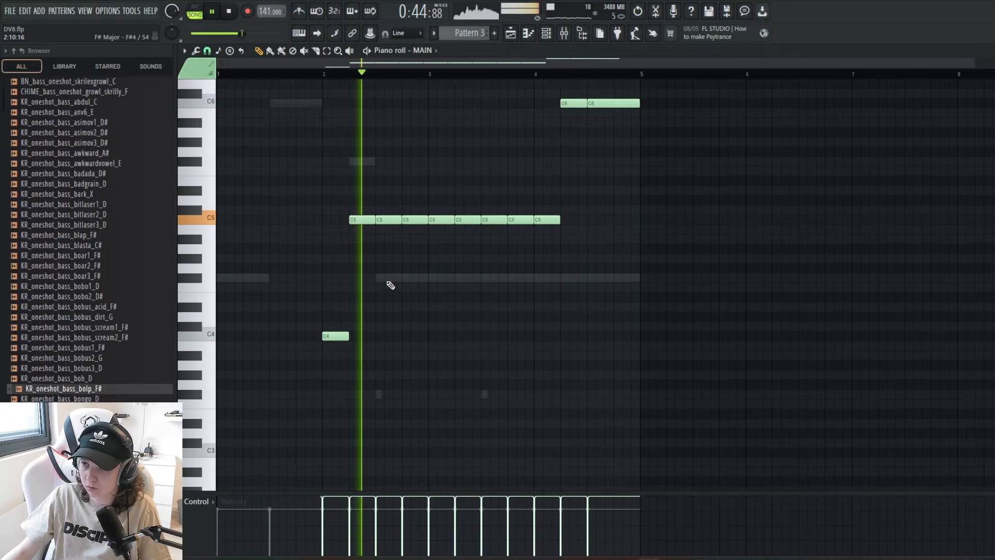
{"action": "scroll", "coordinate": [389, 284], "scroll_direction": "up", "scroll_amount": 2}
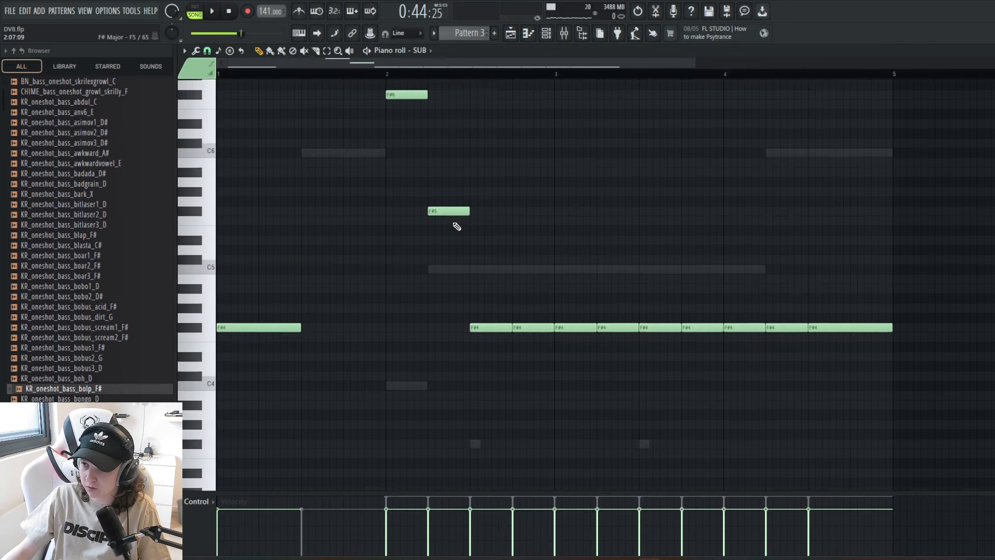
{"action": "scroll", "coordinate": [445, 197], "scroll_direction": "up", "scroll_amount": 1}
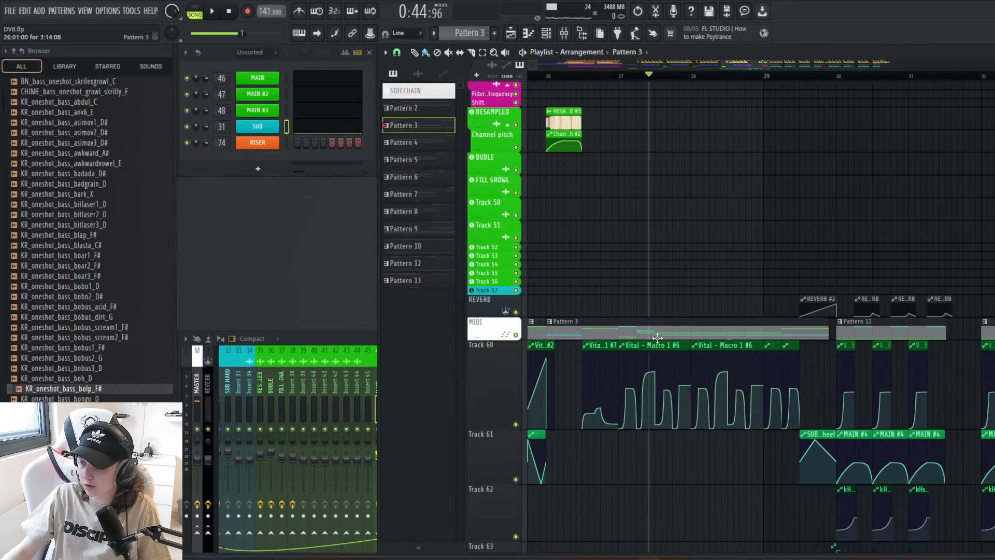
{"action": "key", "text": "space"}
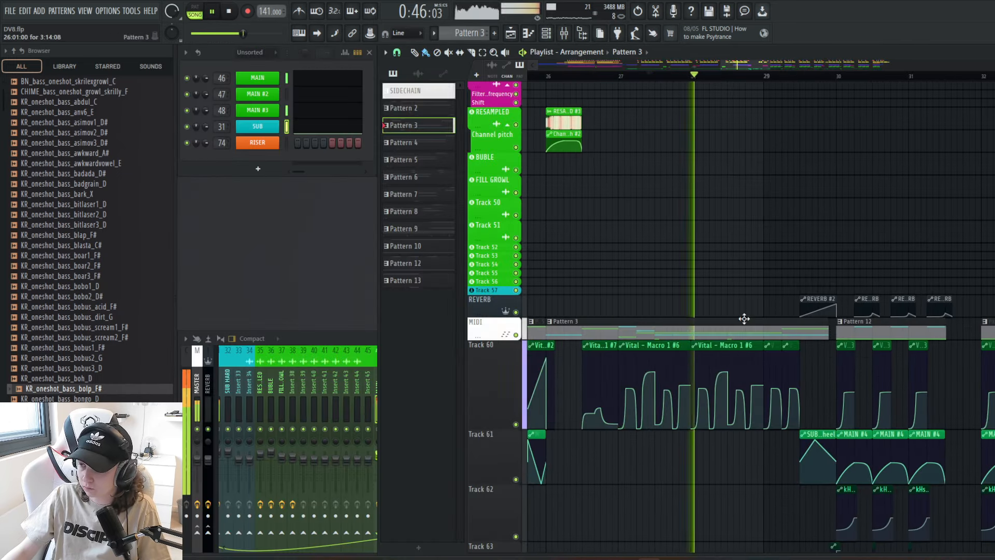
- Play the closing part of the Pattern 3 clip from around bar 29 in the playlist
{"action": "key", "text": "space"}
{"action": "scroll", "coordinate": [736, 327], "scroll_direction": "down", "scroll_amount": 8}
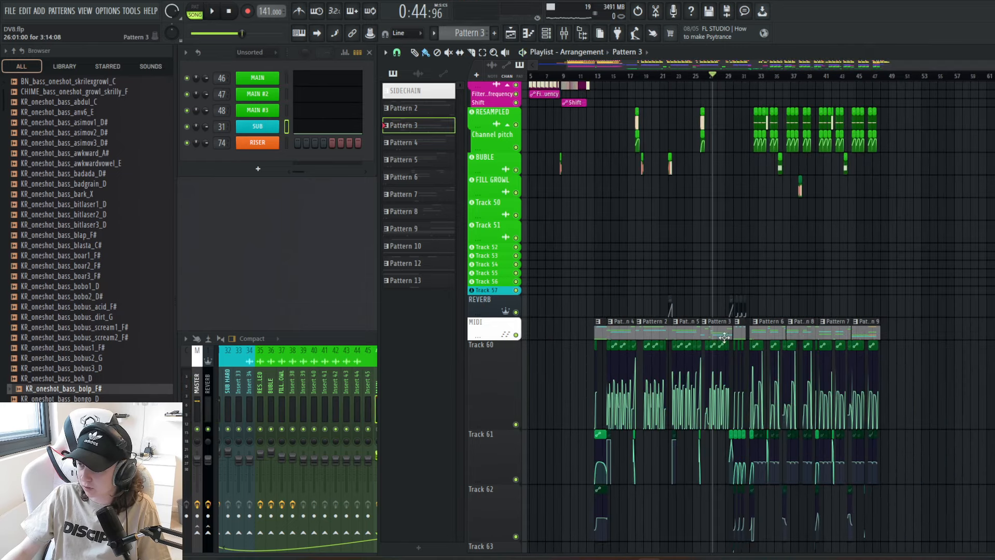
{"action": "scroll", "coordinate": [723, 338], "scroll_direction": "up", "scroll_amount": 8}
{"action": "key", "text": "space"}
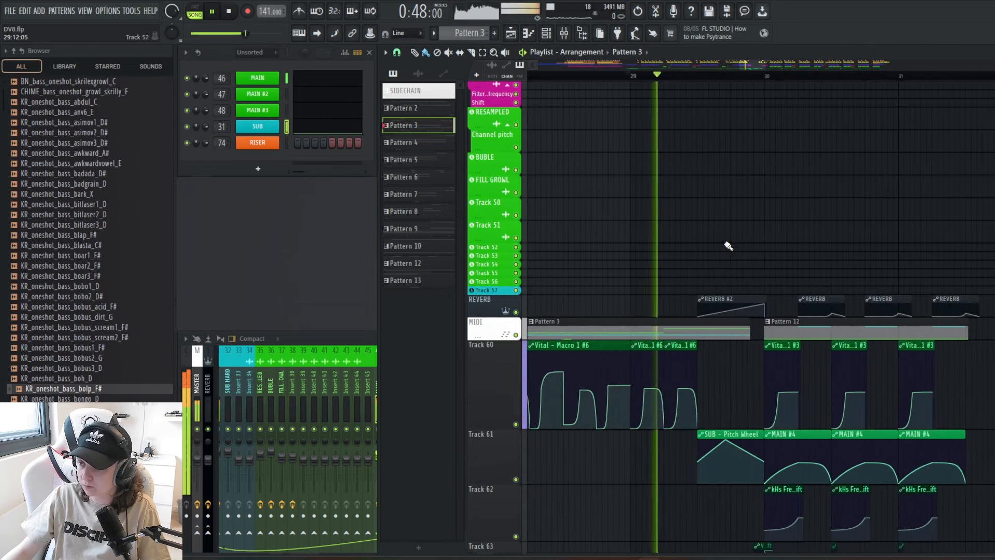
{"action": "key", "text": "space"}
- Examine the high C6 notes at the end of Pattern 3's MAIN part in the piano roll
{"action": "key", "text": "F7"}
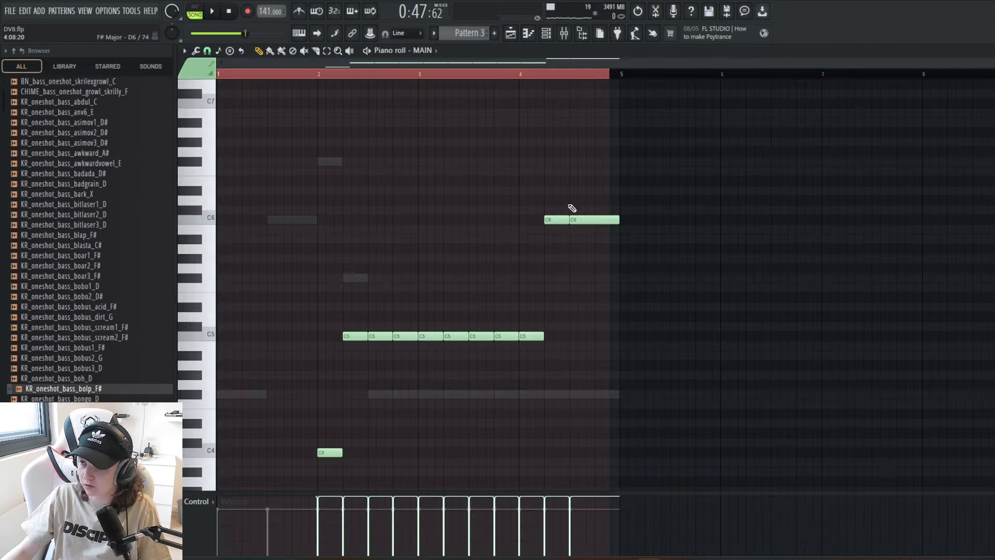
{"action": "key", "text": "space"}
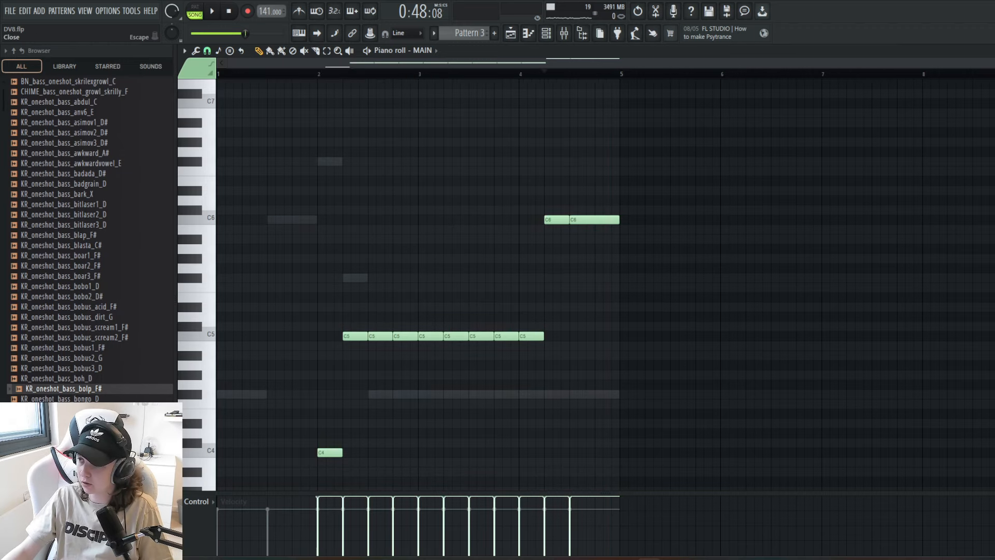
{"action": "key", "text": "F7"}
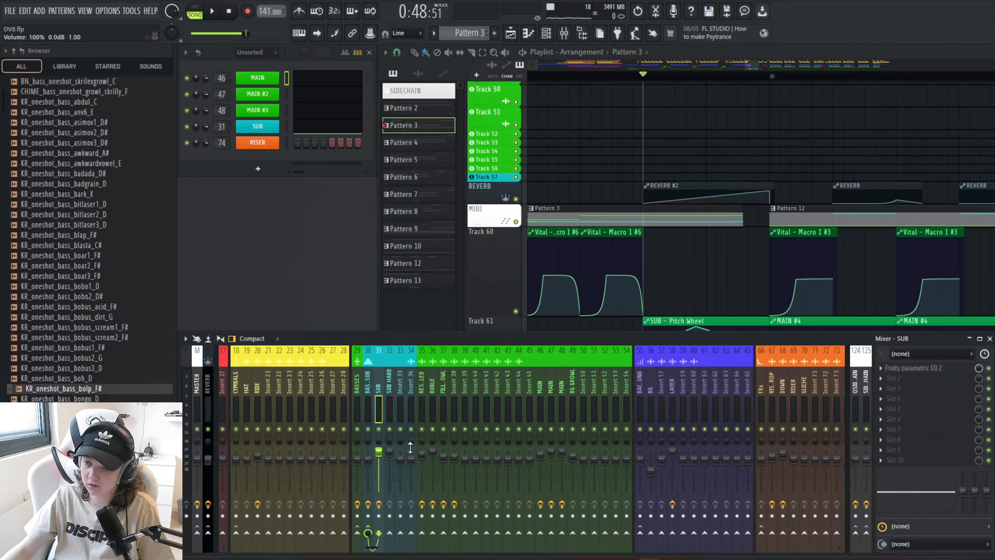
- Audition the end of Pattern 3 with the SUB - Pitch Wheel automation clip, and look over the upper playlist tracks
{"action": "right_click", "coordinate": [754, 263]}
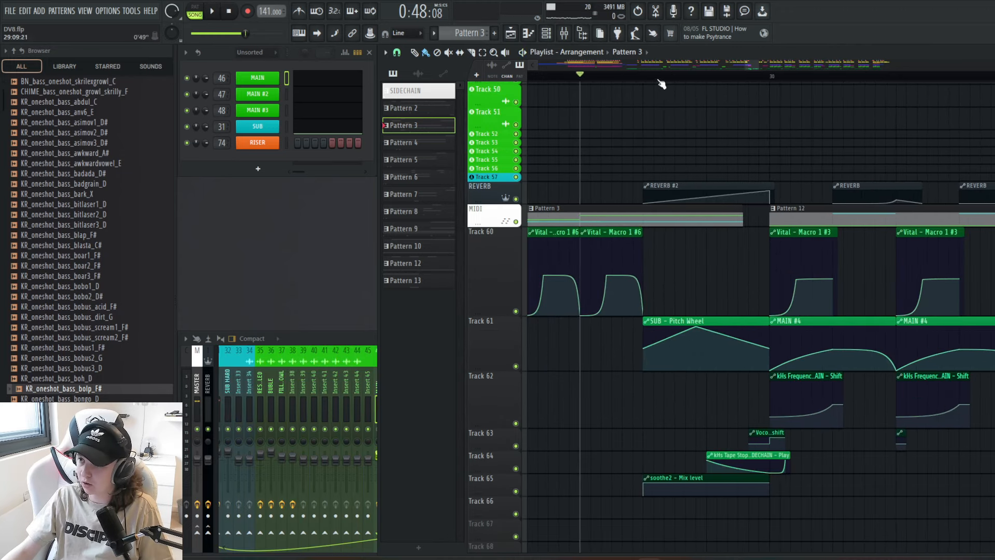
{"action": "left_click", "coordinate": [356, 333]}
{"action": "key", "text": "space"}
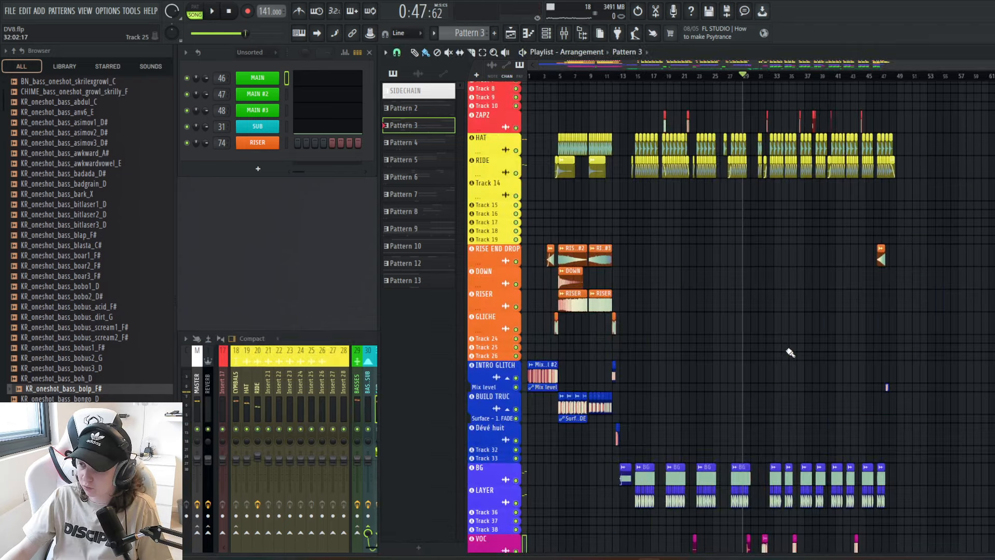
{"action": "scroll", "coordinate": [789, 354], "scroll_direction": "down", "scroll_amount": 6}
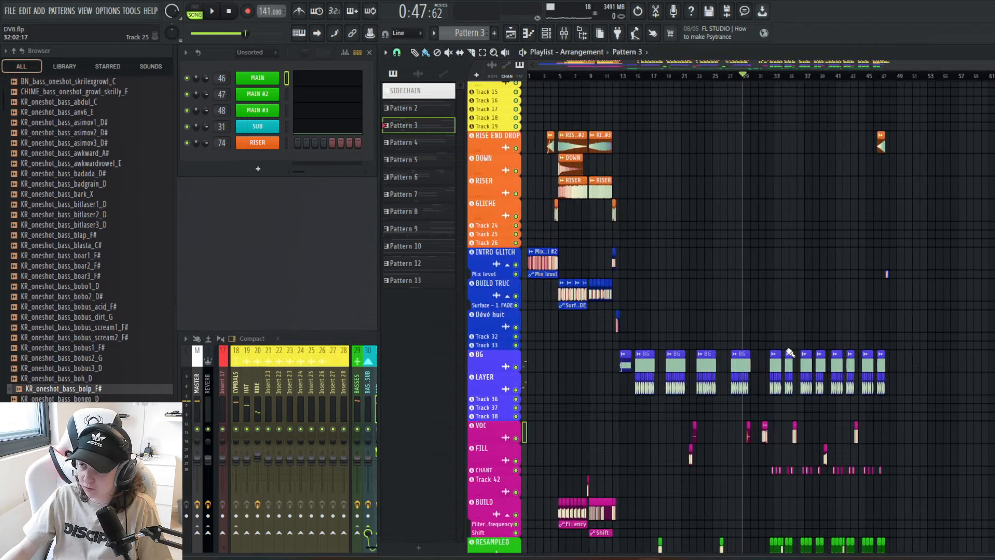
{"action": "scroll", "coordinate": [788, 353], "scroll_direction": "down", "scroll_amount": 2}
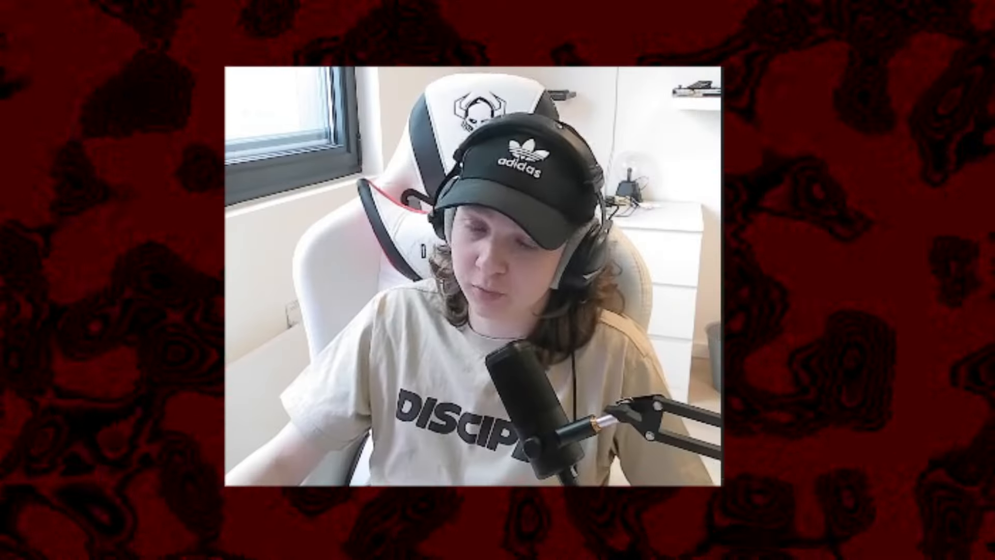
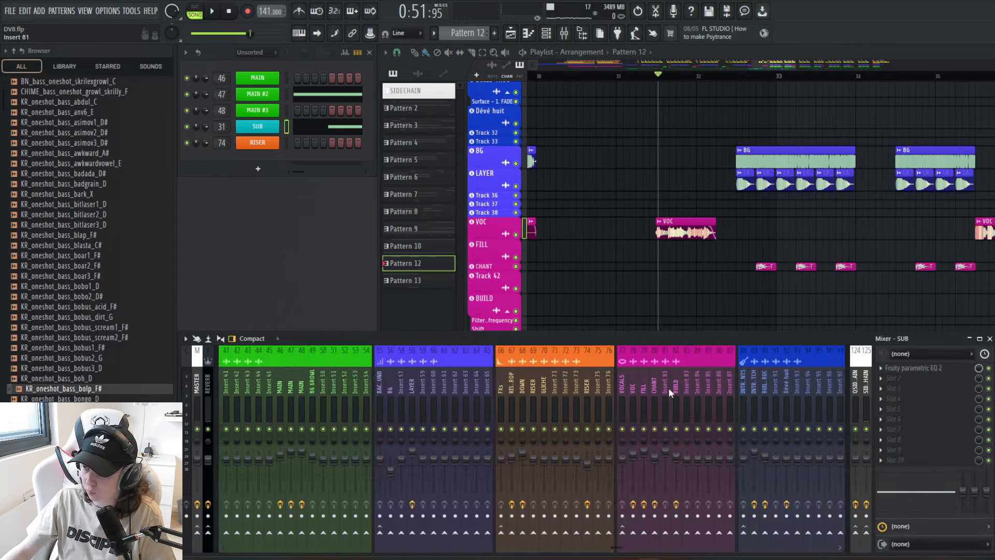
- Inspect the VOC mixer track's effects chain, including its Dimension Expander, Fruity parametric EQ 2 and DeeDoubler settings
{"action": "left_click", "coordinate": [441, 405]}
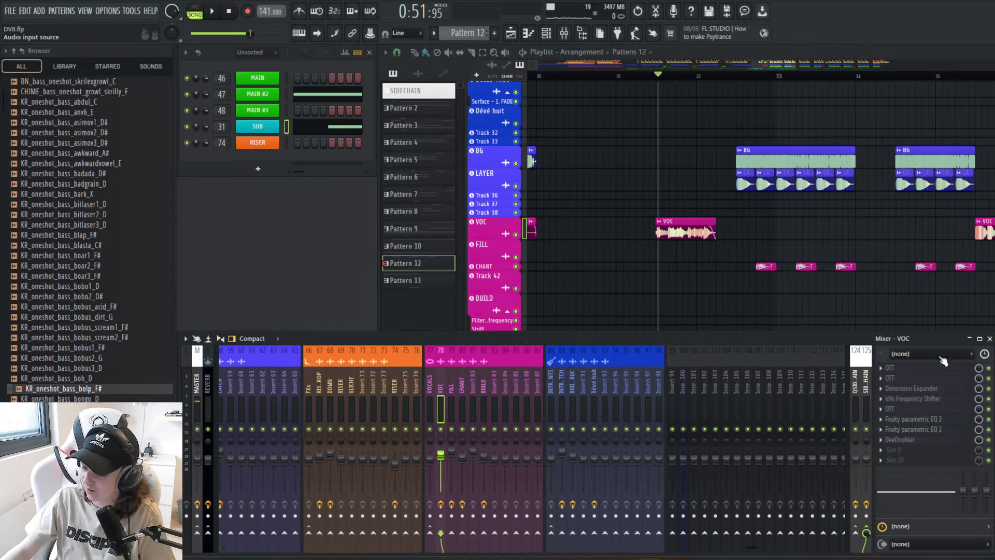
{"action": "left_click", "coordinate": [924, 390]}
{"action": "left_click", "coordinate": [925, 389]}
{"action": "left_click", "coordinate": [926, 419]}
{"action": "left_click", "coordinate": [931, 429]}
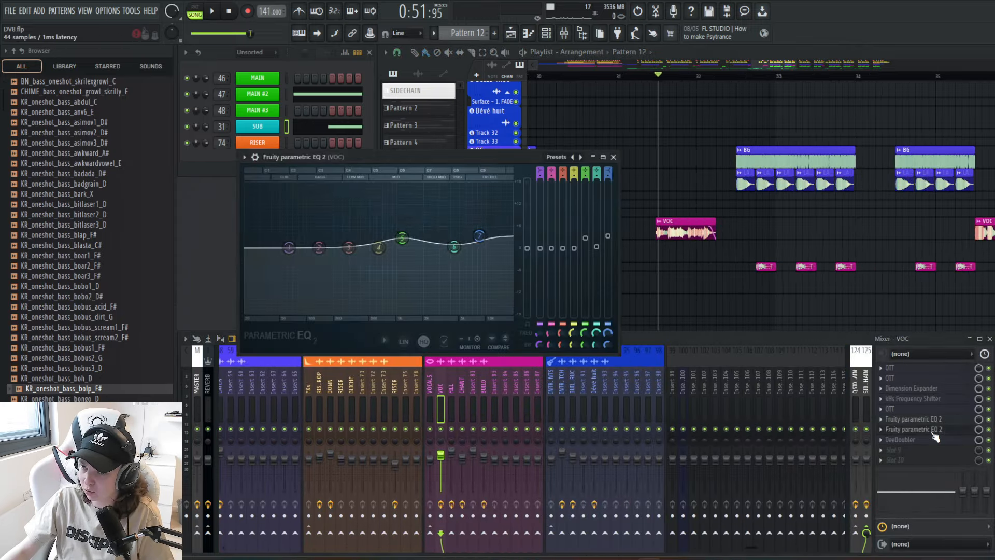
{"action": "left_click", "coordinate": [929, 437]}
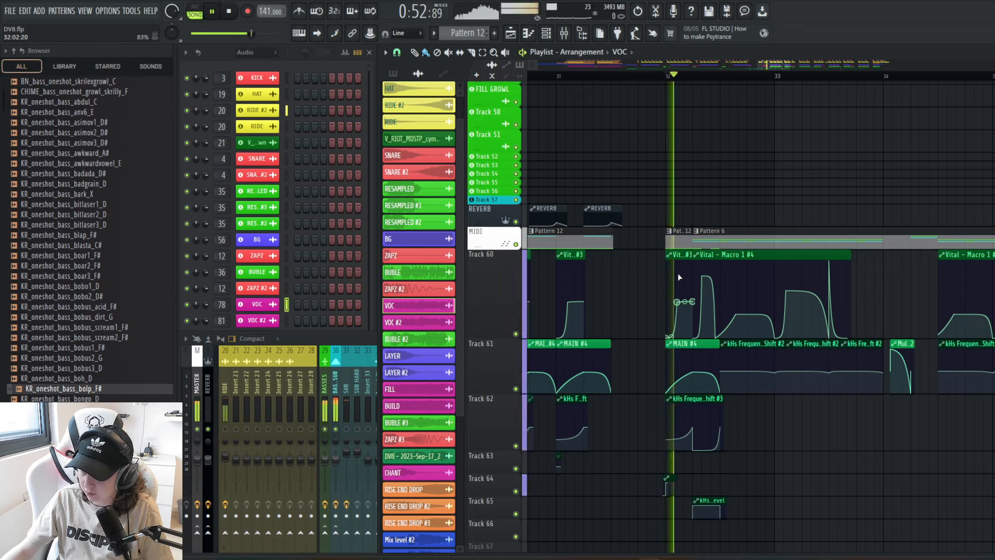
- Play the short Pattern 12 clip at bar 32 and view its automation clips
{"action": "key", "text": "F9"}
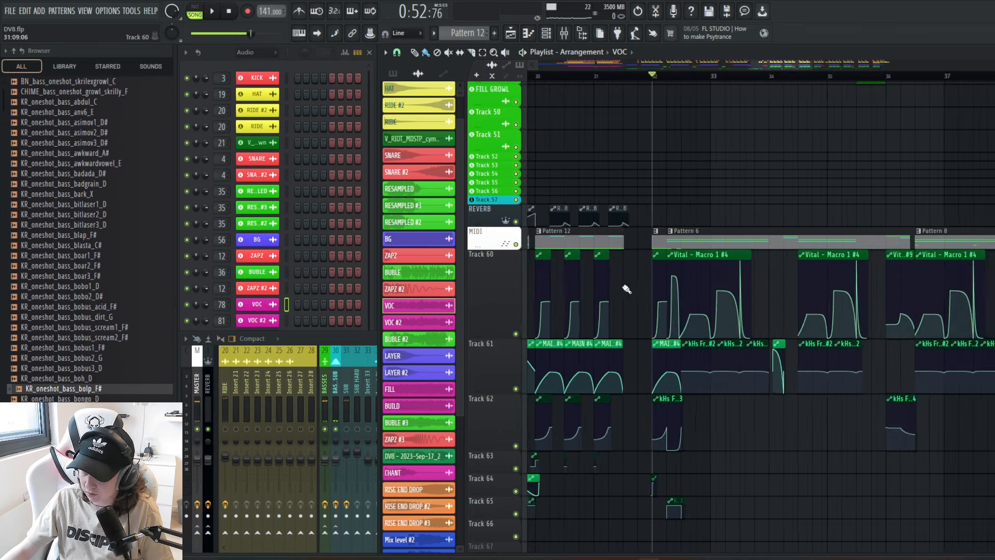
{"action": "key", "text": "space"}
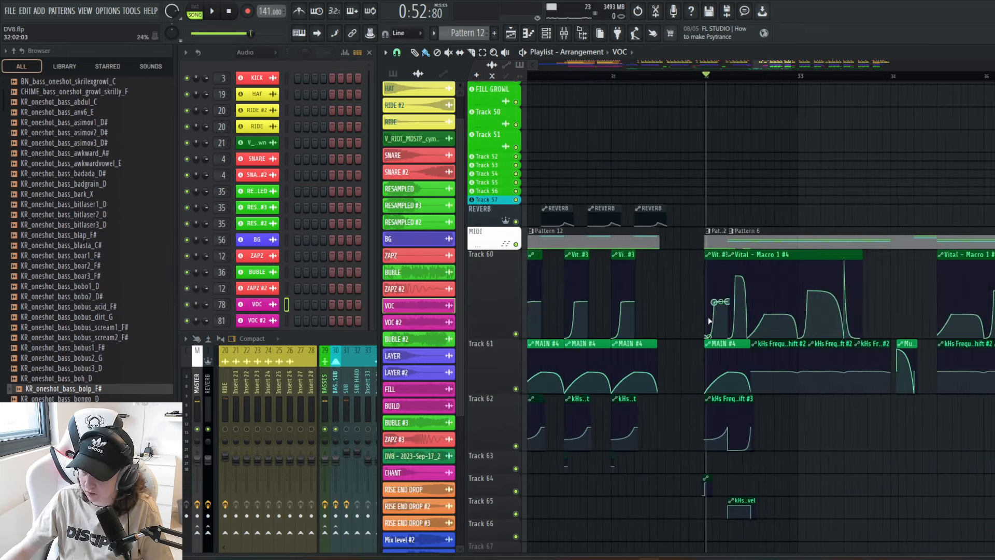
{"action": "scroll", "coordinate": [663, 78], "scroll_direction": "up", "scroll_amount": 3}
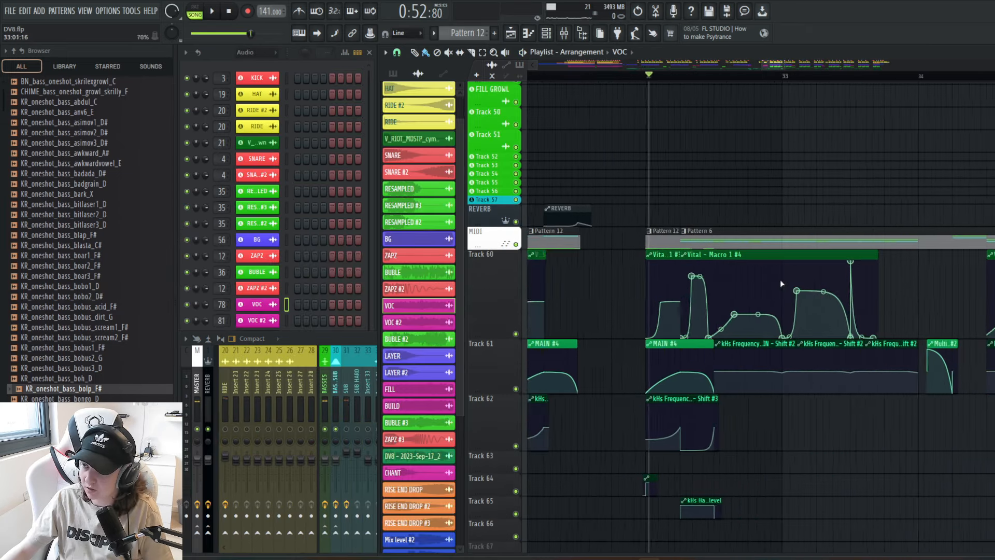
- Play the bass from the start of the Pattern 6 clip with the mixer levels in view
{"action": "left_click", "coordinate": [664, 77]}
{"action": "key", "text": "F9"}
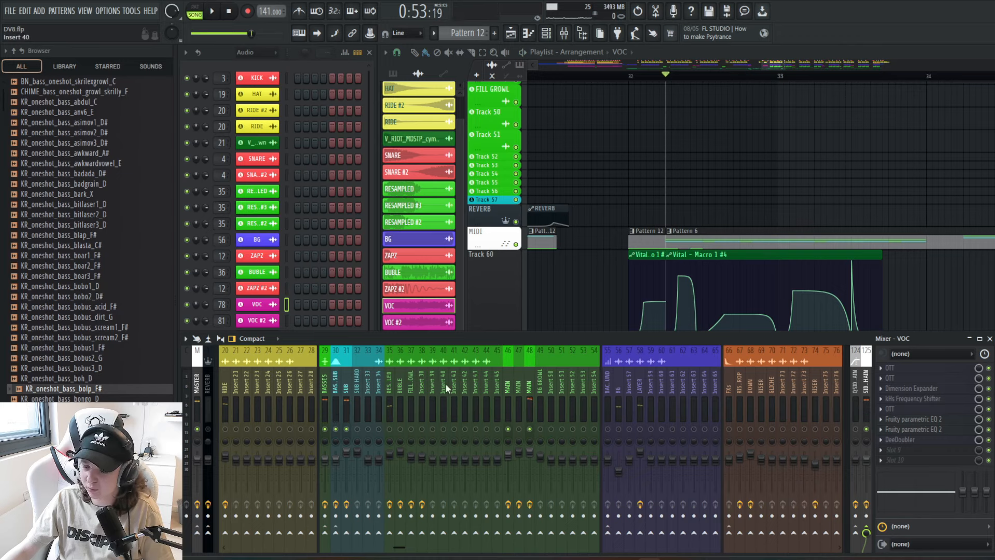
{"action": "key", "text": "space"}
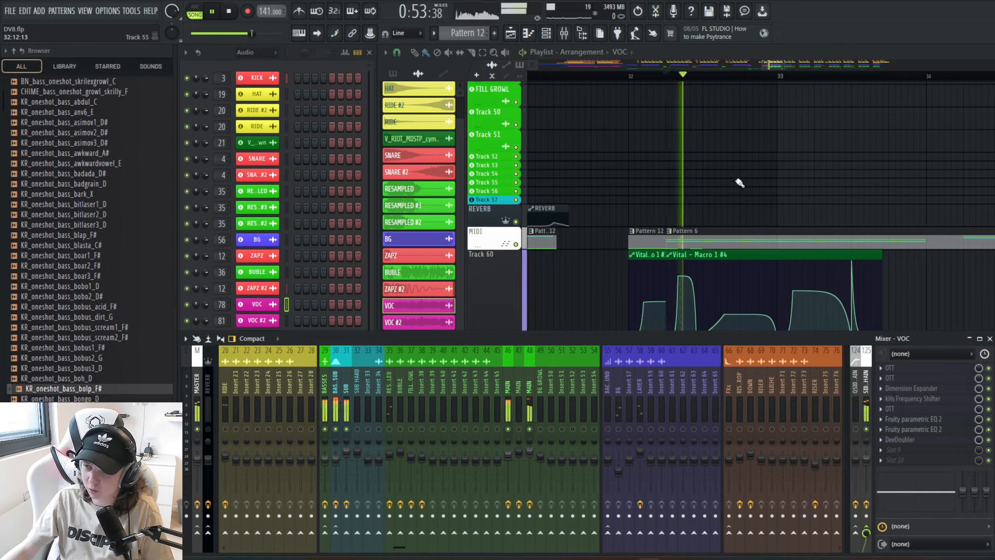
{"action": "key", "text": "space"}
{"action": "scroll", "coordinate": [736, 182], "scroll_direction": "down", "scroll_amount": 1}
{"action": "scroll", "coordinate": [711, 265], "scroll_direction": "up", "scroll_amount": 2}
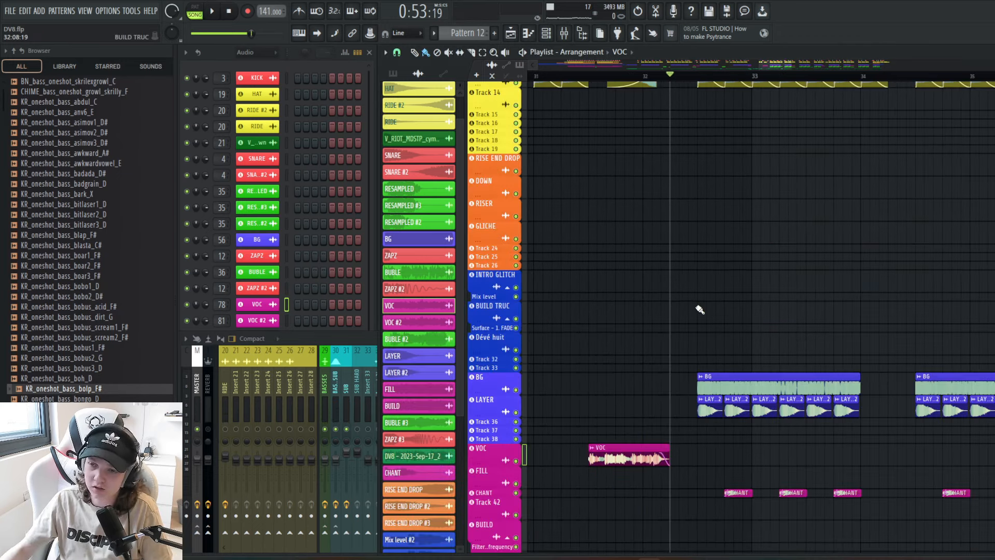
- View the first MAIN mixer track's effects chain alongside the bass automation clips at bar 32
{"action": "scroll", "coordinate": [673, 322], "scroll_direction": "down", "scroll_amount": 10}
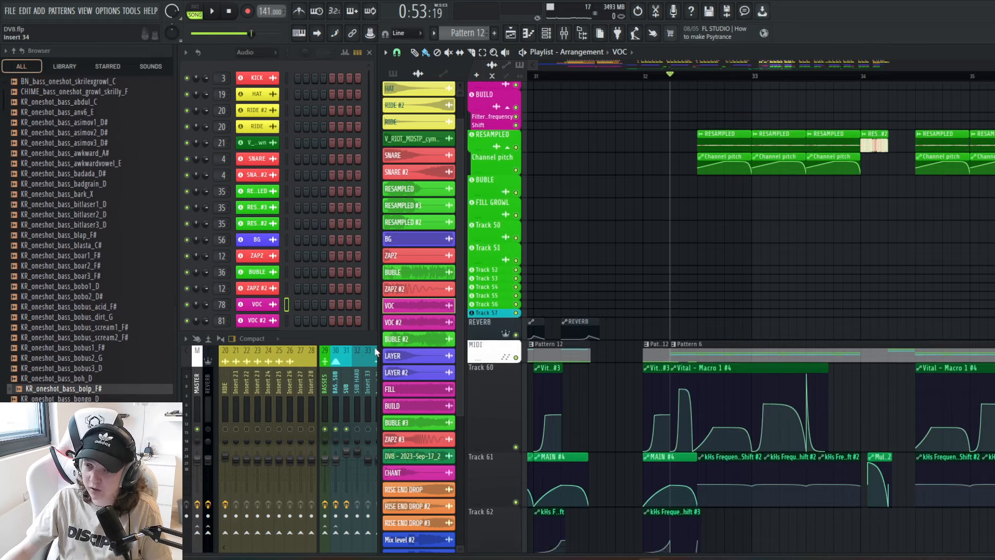
{"action": "left_click", "coordinate": [376, 350]}
{"action": "scroll", "coordinate": [687, 293], "scroll_direction": "down", "scroll_amount": 6}
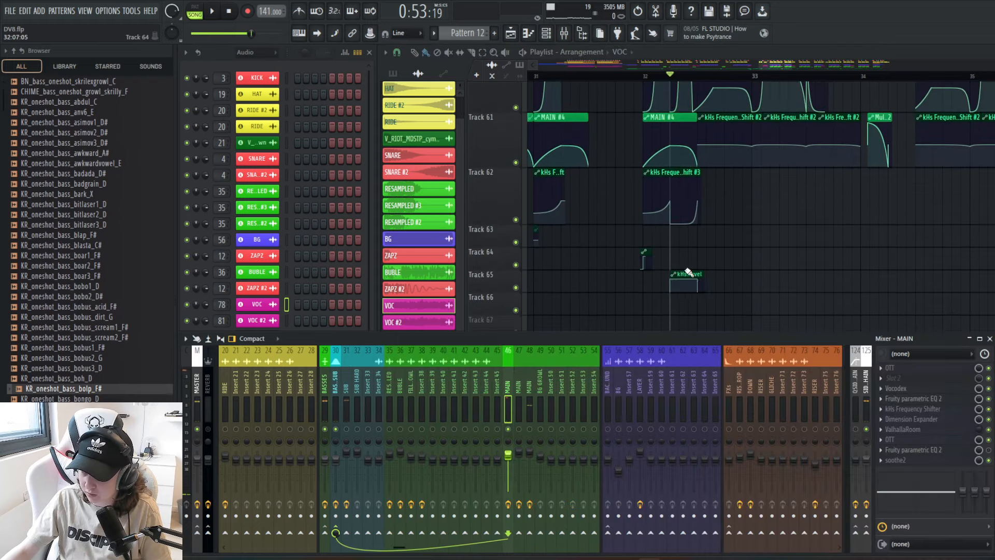
- Examine the kHs Haas - Mix level automation clip on Track 65 and the BASSES mixer track's effects chain
{"action": "scroll", "coordinate": [688, 278], "scroll_direction": "up", "scroll_amount": 2}
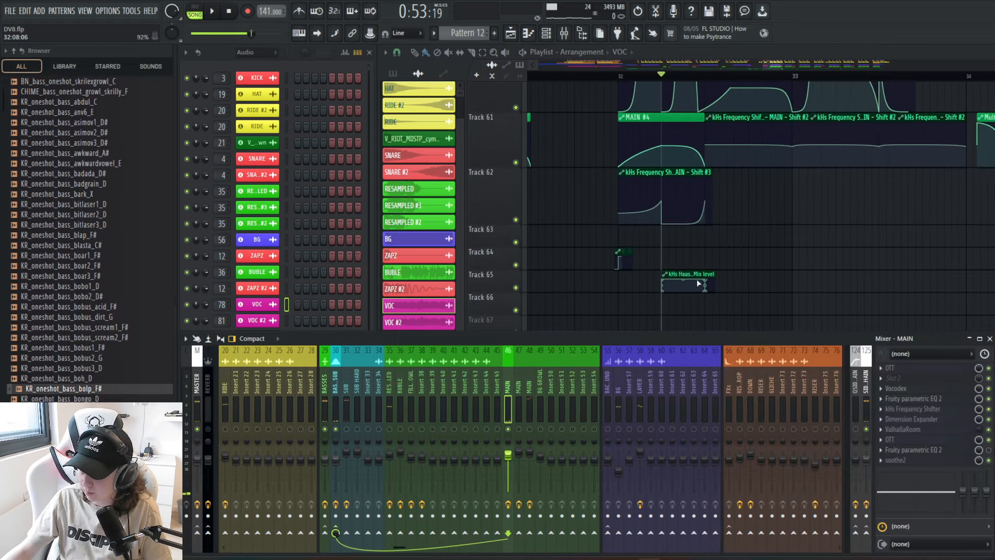
{"action": "left_click", "coordinate": [696, 282]}
{"action": "left_click", "coordinate": [349, 340]}
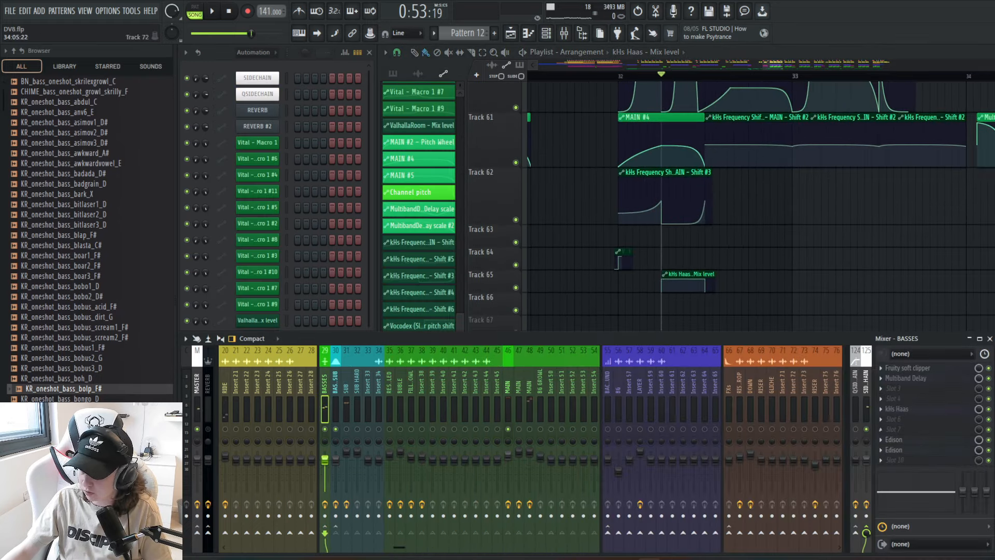
{"action": "scroll", "coordinate": [673, 308], "scroll_direction": "up", "scroll_amount": 3}
{"action": "scroll", "coordinate": [663, 259], "scroll_direction": "down", "scroll_amount": 4}
{"action": "scroll", "coordinate": [661, 242], "scroll_direction": "up", "scroll_amount": 2}
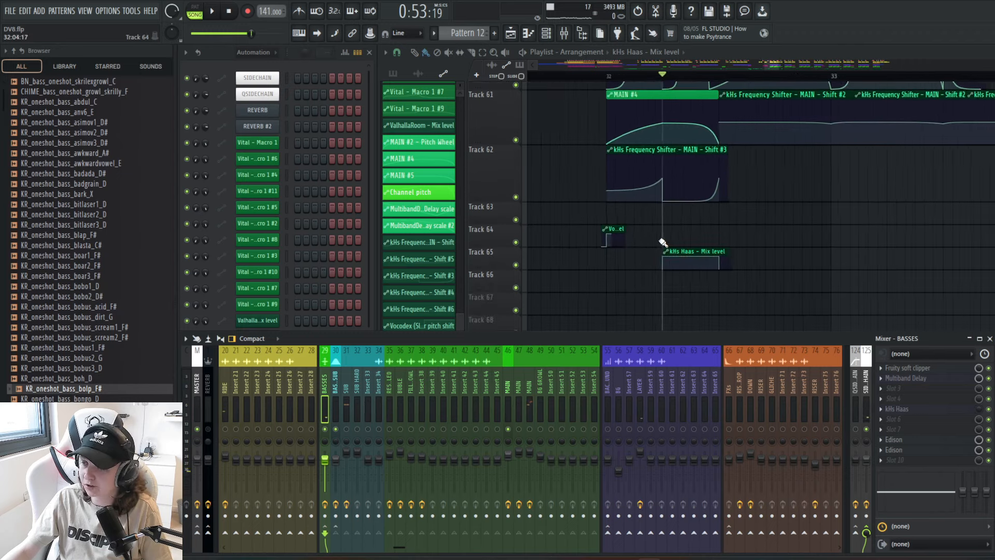
- Play the bass after bar 32 and examine the kHs Frequency Shifter - MAIN - Shift #2 automation clips on Track 61
{"action": "scroll", "coordinate": [732, 267], "scroll_direction": "up", "scroll_amount": 2}
{"action": "scroll", "coordinate": [731, 272], "scroll_direction": "down", "scroll_amount": 1}
{"action": "key", "text": "space"}
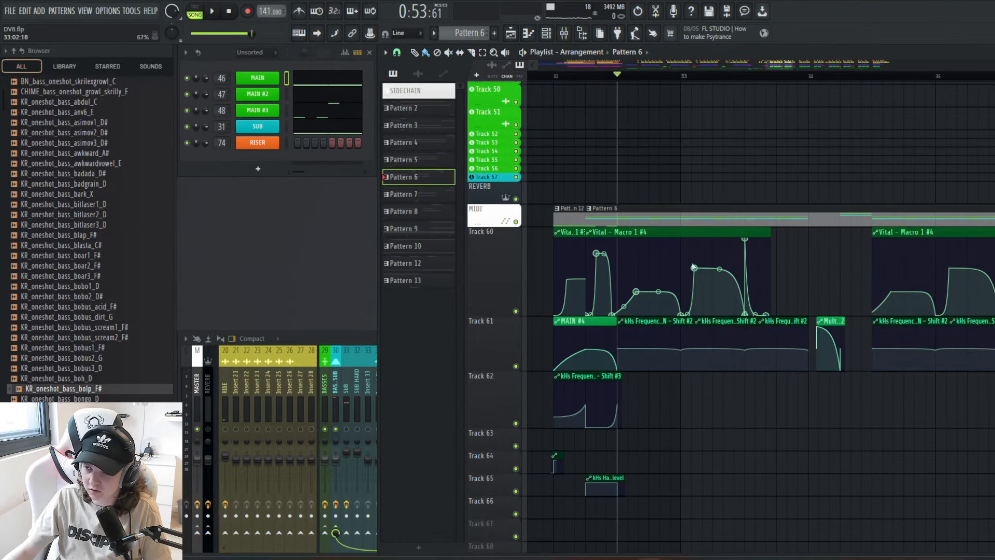
{"action": "scroll", "coordinate": [739, 295], "scroll_direction": "down", "scroll_amount": 2}
{"action": "scroll", "coordinate": [692, 299], "scroll_direction": "up", "scroll_amount": 3}
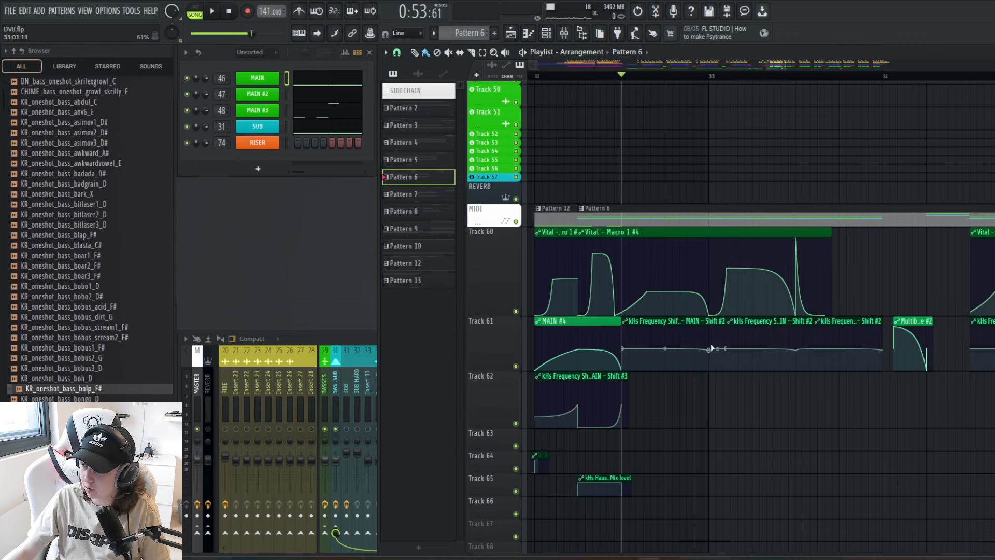
{"action": "scroll", "coordinate": [638, 332], "scroll_direction": "up", "scroll_amount": 3}
{"action": "scroll", "coordinate": [647, 331], "scroll_direction": "down", "scroll_amount": 1}
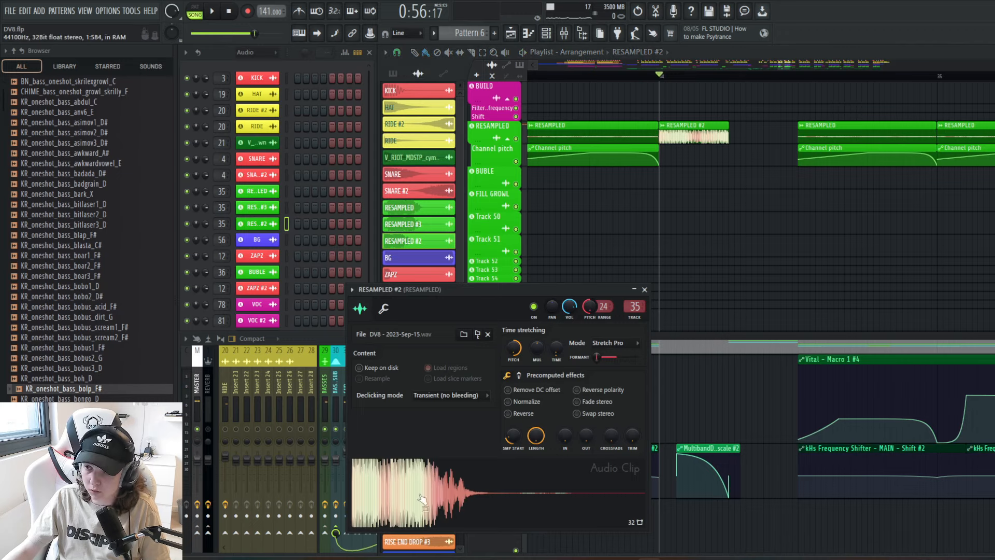
- Close the RESAMPLED #2 clip's settings and examine the Multiband Delay scale #2 automation clip beneath it on Track 61
{"action": "left_click", "coordinate": [645, 290]}
{"action": "scroll", "coordinate": [738, 254], "scroll_direction": "down", "scroll_amount": 6}
{"action": "scroll", "coordinate": [753, 290], "scroll_direction": "up", "scroll_amount": 3}
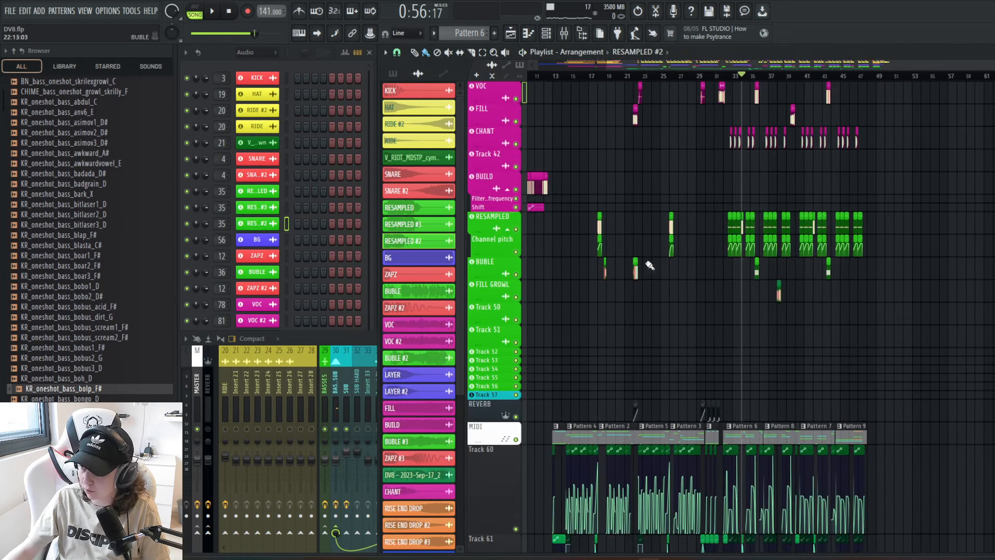
{"action": "scroll", "coordinate": [743, 256], "scroll_direction": "up", "scroll_amount": 2}
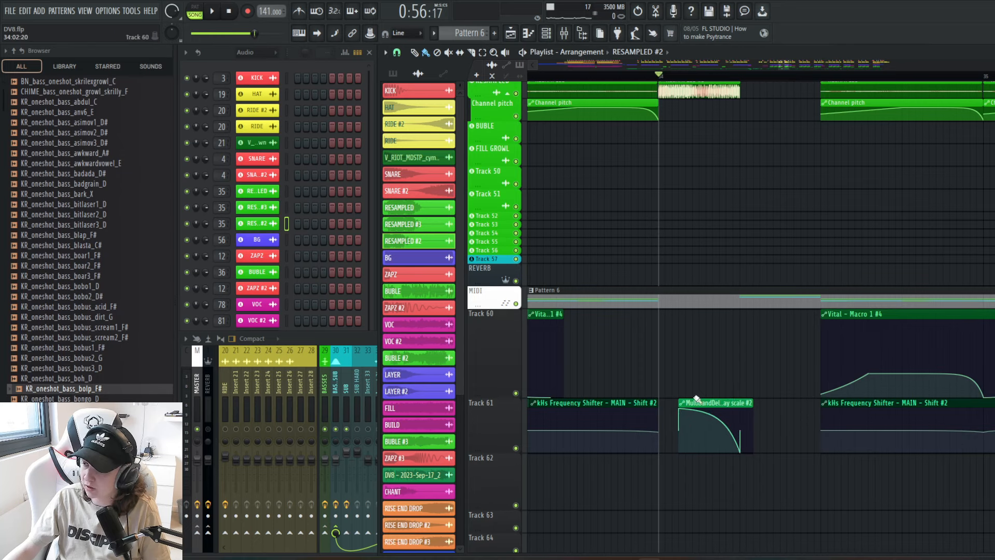
{"action": "scroll", "coordinate": [652, 389], "scroll_direction": "down", "scroll_amount": 2}
{"action": "scroll", "coordinate": [773, 423], "scroll_direction": "up", "scroll_amount": 5}
- Play from the end of the RESAMPLED #2 clip, and examine Pattern 6's MAIN notes in the piano roll
{"action": "left_click", "coordinate": [680, 76]}
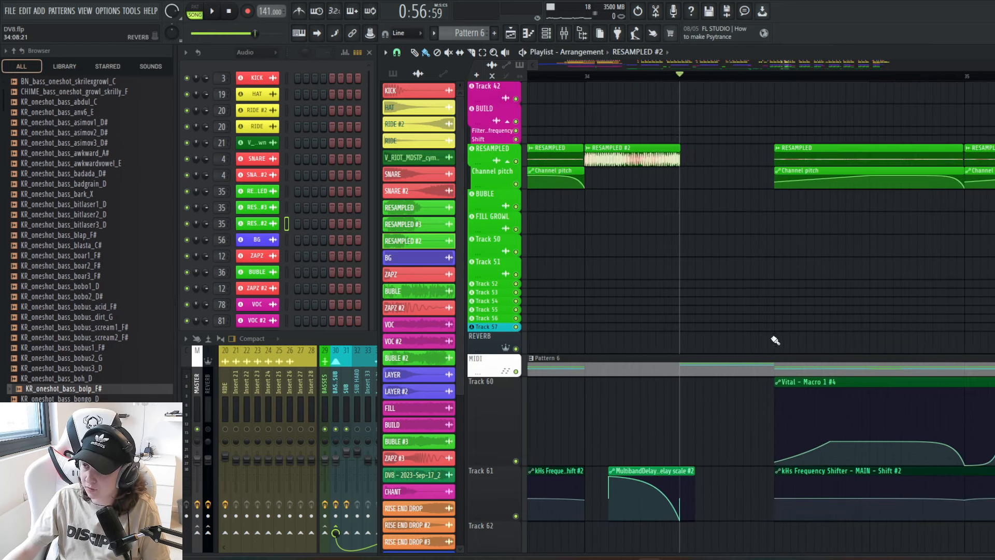
{"action": "key", "text": "space"}
{"action": "key", "text": "F7"}
{"action": "key", "text": "space"}
{"action": "scroll", "coordinate": [715, 340], "scroll_direction": "up", "scroll_amount": 3}
{"action": "scroll", "coordinate": [397, 282], "scroll_direction": "up", "scroll_amount": 2}
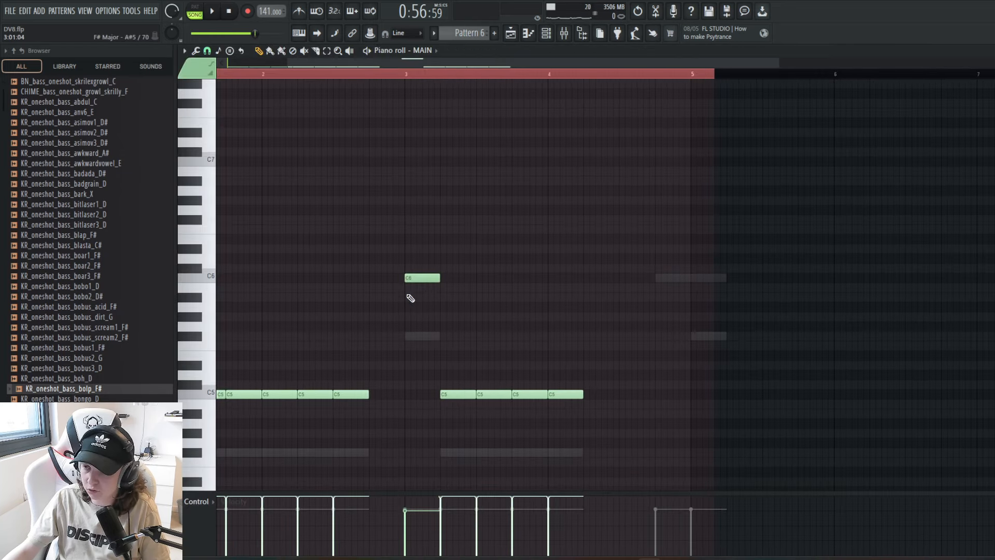
{"action": "scroll", "coordinate": [447, 294], "scroll_direction": "up", "scroll_amount": 1}
{"action": "key", "text": "Escape"}
- Audition the BUBLE #3 clip between bars 35 and 36, and view the BUBLE mixer track's effects chain
{"action": "scroll", "coordinate": [770, 300], "scroll_direction": "up", "scroll_amount": 3}
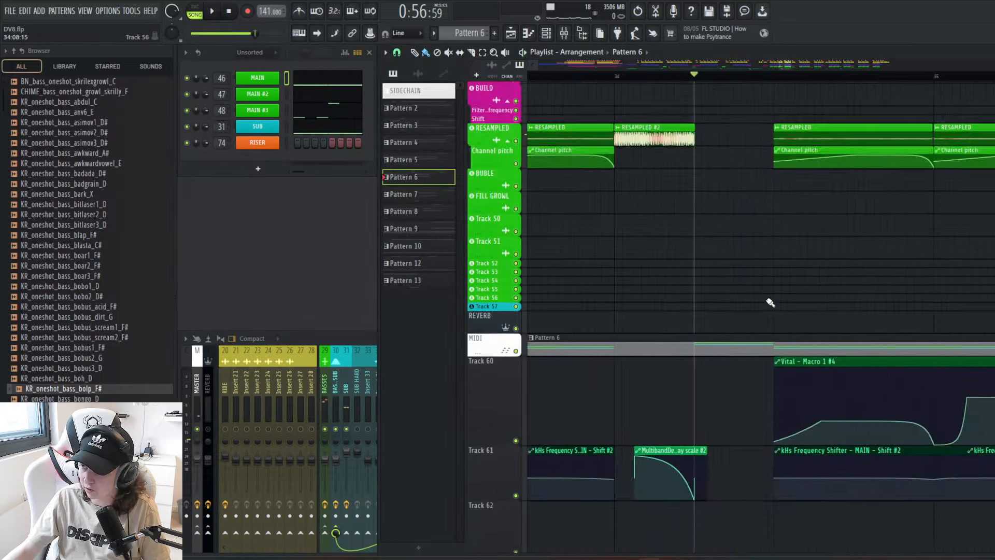
{"action": "scroll", "coordinate": [746, 316], "scroll_direction": "down", "scroll_amount": 2}
{"action": "key", "text": "space"}
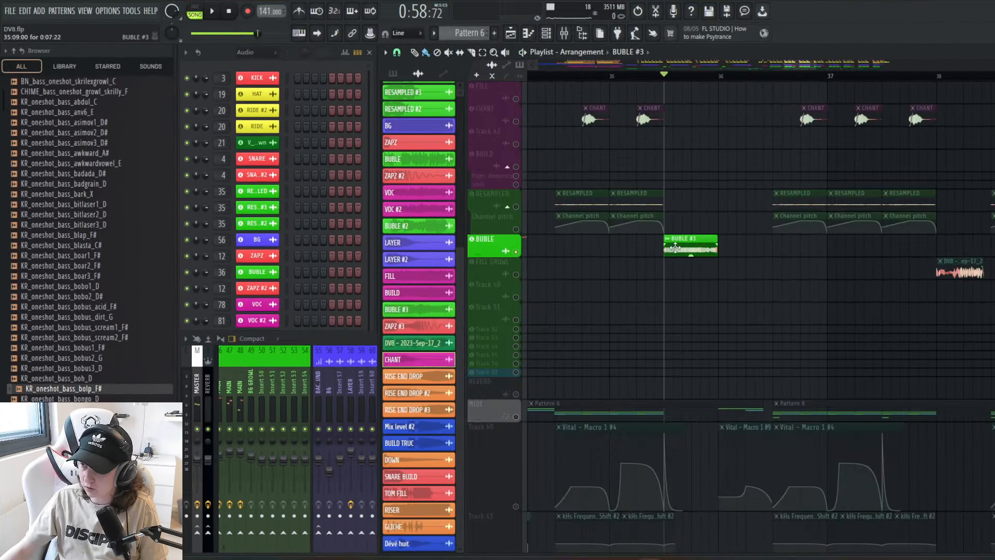
{"action": "left_click", "coordinate": [246, 150]}
{"action": "key", "text": "Escape"}
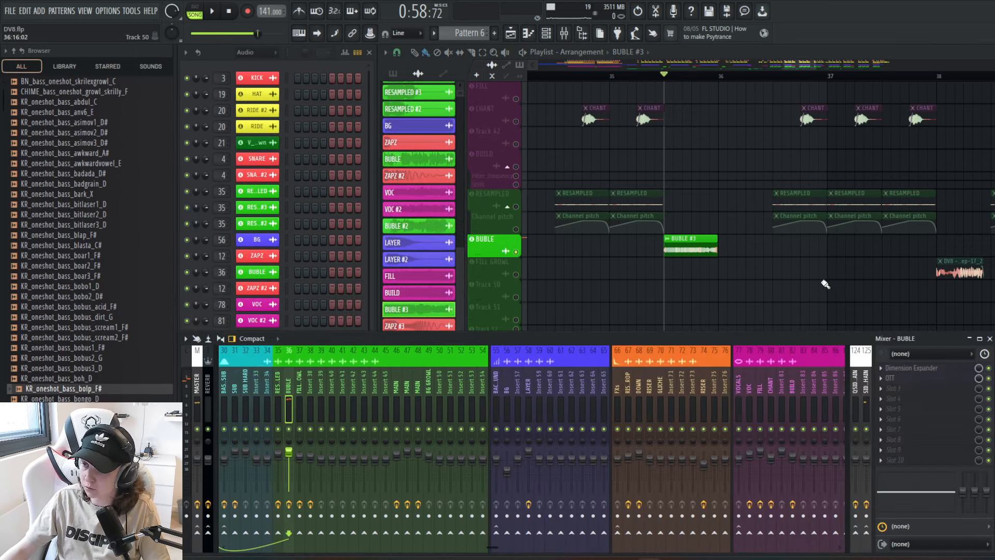
{"action": "right_click", "coordinate": [822, 282]}
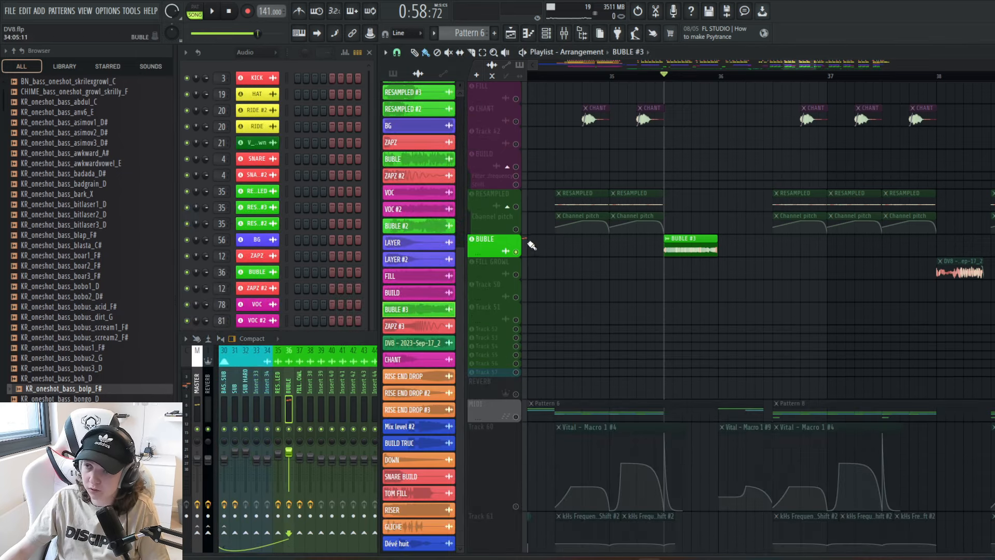
- Audition the VOC clip between bars 35 and 36 on its own, and restore the other playlist tracks
{"action": "right_click", "coordinate": [516, 252]}
{"action": "scroll", "coordinate": [719, 294], "scroll_direction": "up", "scroll_amount": 3}
{"action": "scroll", "coordinate": [720, 294], "scroll_direction": "down", "scroll_amount": 3}
{"action": "scroll", "coordinate": [715, 290], "scroll_direction": "up", "scroll_amount": 2}
{"action": "right_click", "coordinate": [517, 237]}
{"action": "key", "text": "space"}
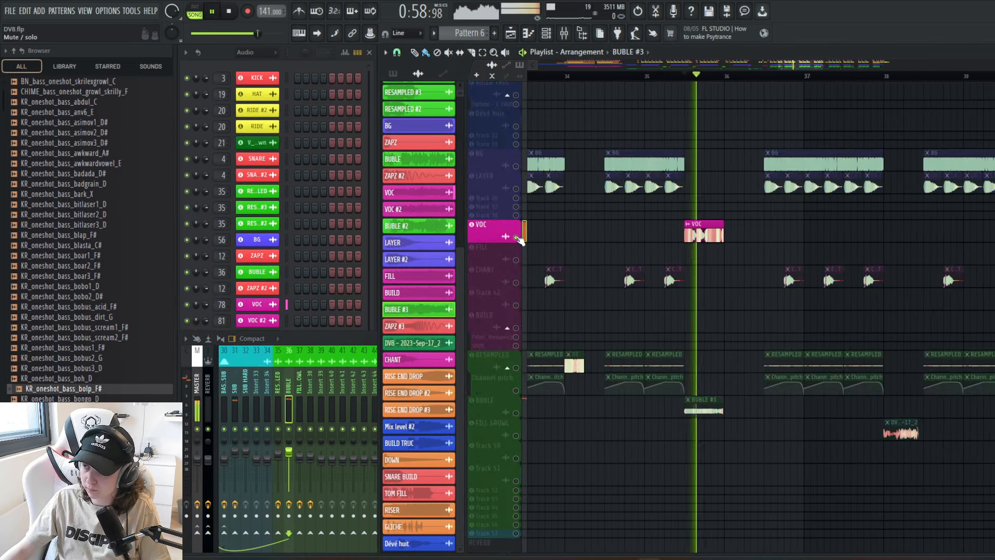
{"action": "key", "text": "space"}
{"action": "right_click", "coordinate": [517, 238]}
- Play the drop from bar 36, and audition the FILL GROWL track's DV8 clip on its own at bar 38
{"action": "scroll", "coordinate": [798, 272], "scroll_direction": "down", "scroll_amount": 5}
{"action": "scroll", "coordinate": [766, 249], "scroll_direction": "up", "scroll_amount": 2}
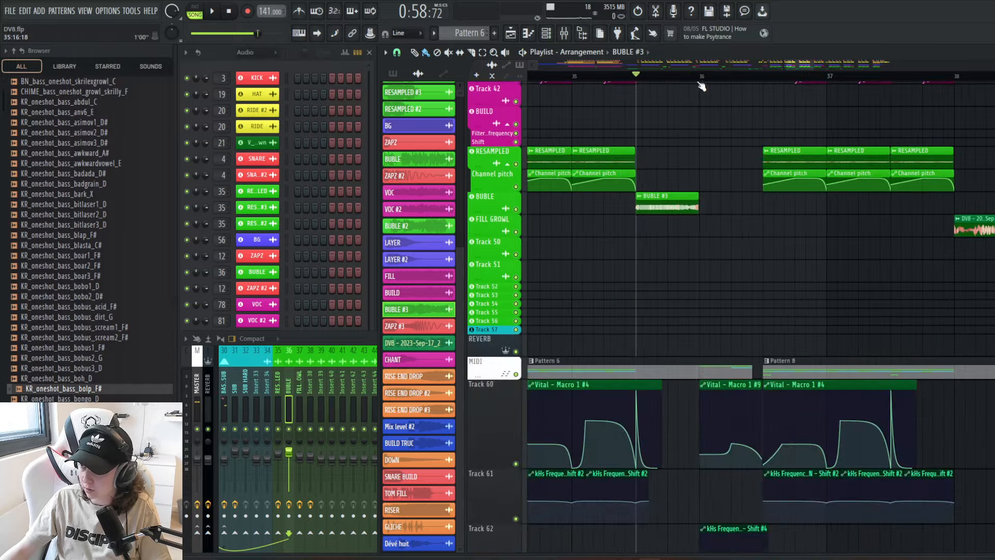
{"action": "left_click", "coordinate": [701, 77]}
{"action": "scroll", "coordinate": [757, 231], "scroll_direction": "down", "scroll_amount": 2}
{"action": "key", "text": "space"}
{"action": "left_click", "coordinate": [724, 281]}
{"action": "key", "text": "space"}
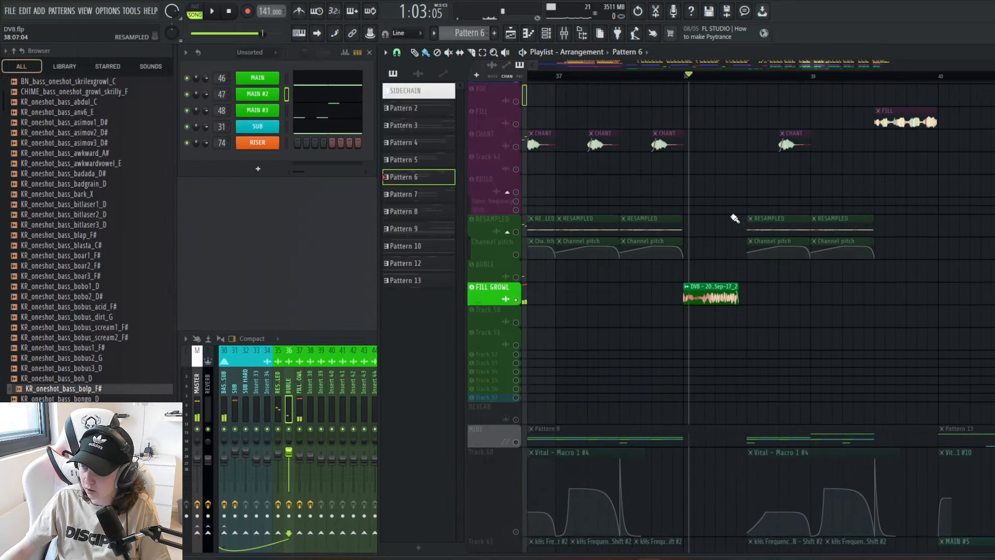
{"action": "key", "text": "space"}
{"action": "key", "text": "space"}
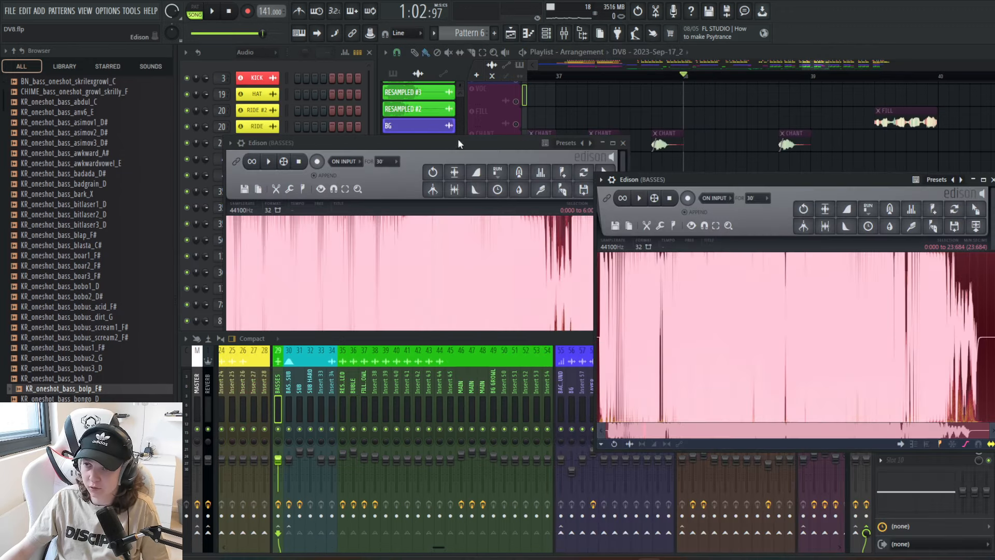
- Play the recorded bass in the two Edison windows on the BASSES track, and close both windows
{"action": "left_click", "coordinate": [640, 198]}
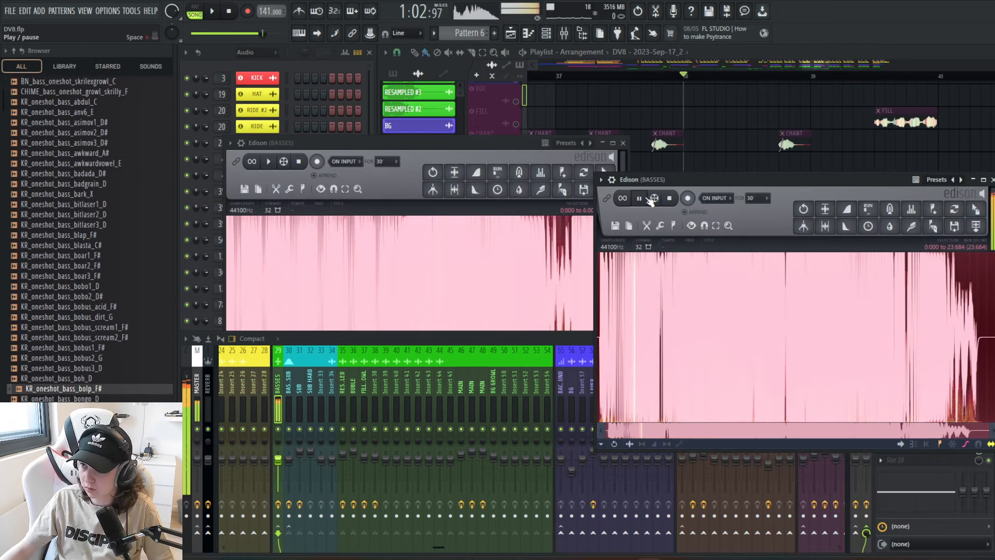
{"action": "left_click", "coordinate": [647, 198]}
{"action": "left_click", "coordinate": [280, 158]}
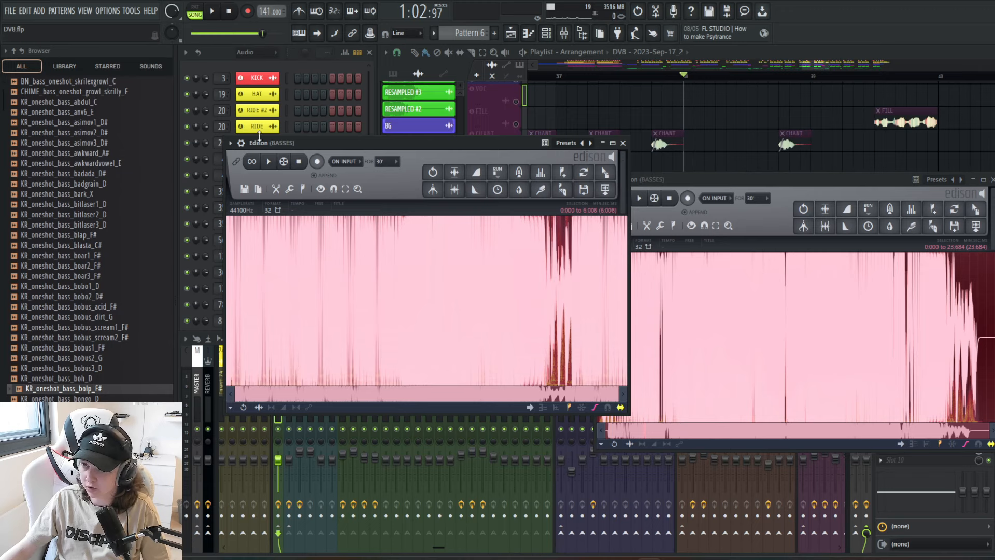
{"action": "left_click", "coordinate": [270, 164]}
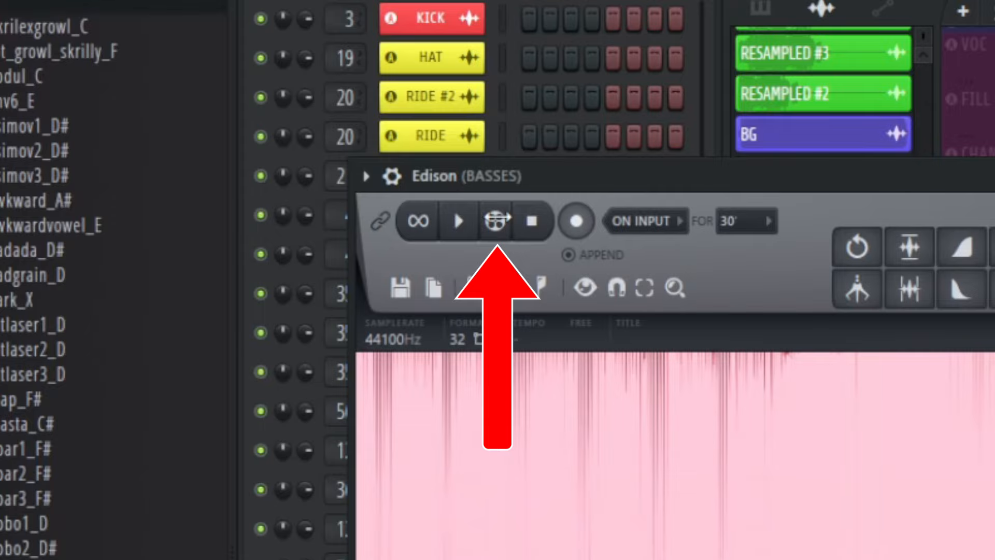
{"action": "left_click_drag", "start_coordinate": [284, 161], "coordinate": [285, 161]}
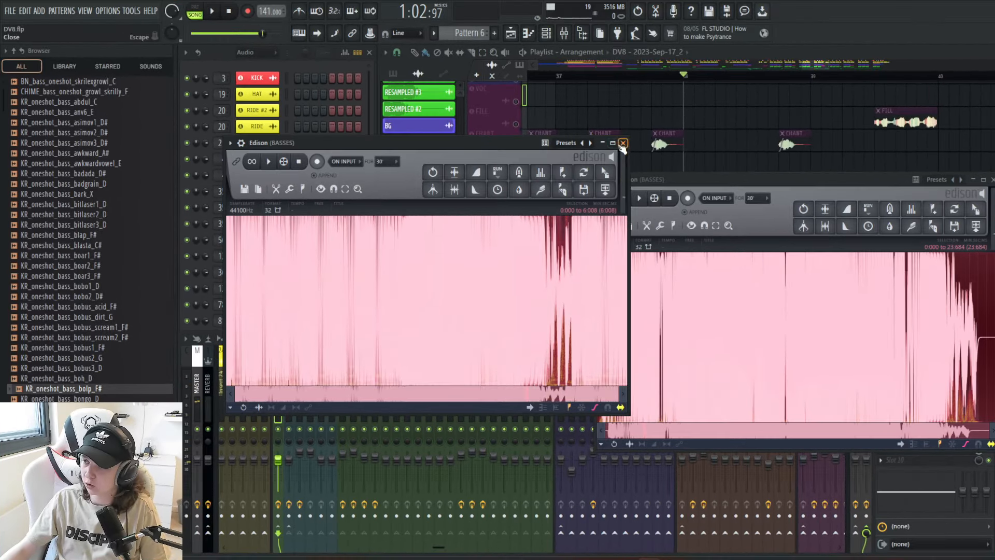
{"action": "left_click", "coordinate": [613, 154]}
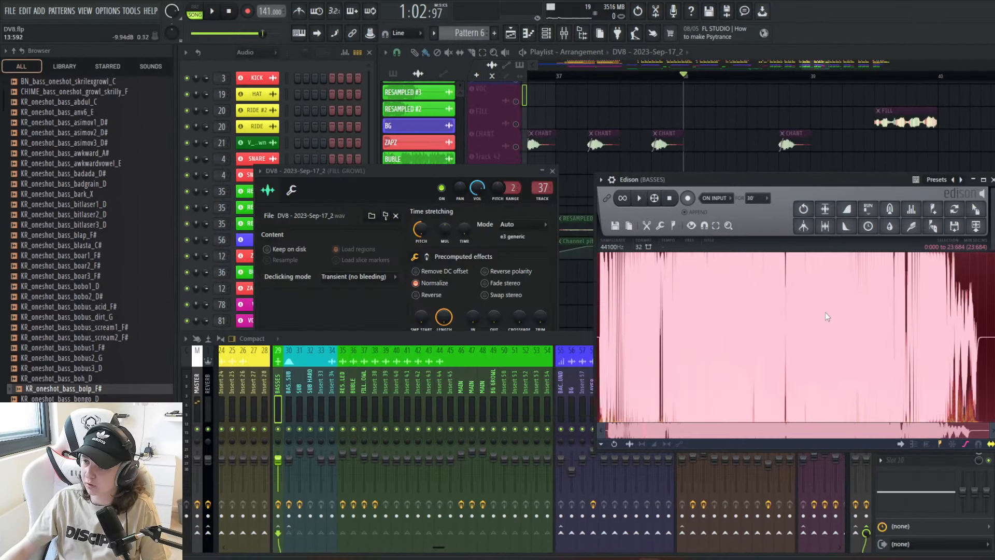
{"action": "left_click", "coordinate": [953, 187]}
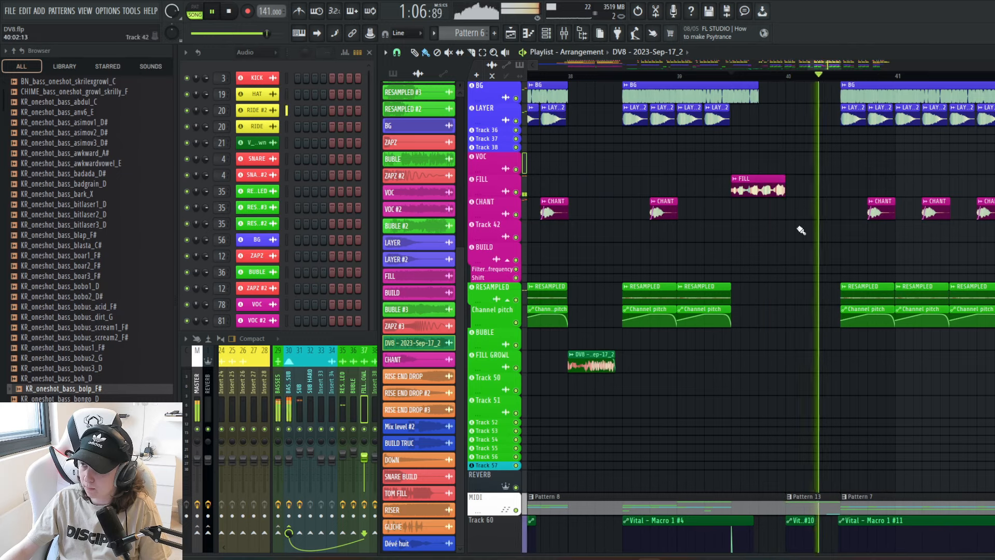
- Finish playing past bar 40 and review the FILL vocal clip between bars 39 and 40
{"action": "key", "text": "space"}
{"action": "scroll", "coordinate": [829, 268], "scroll_direction": "up", "scroll_amount": 3}
{"action": "scroll", "coordinate": [829, 268], "scroll_direction": "down", "scroll_amount": 1}
{"action": "scroll", "coordinate": [829, 268], "scroll_direction": "down", "scroll_amount": 10}
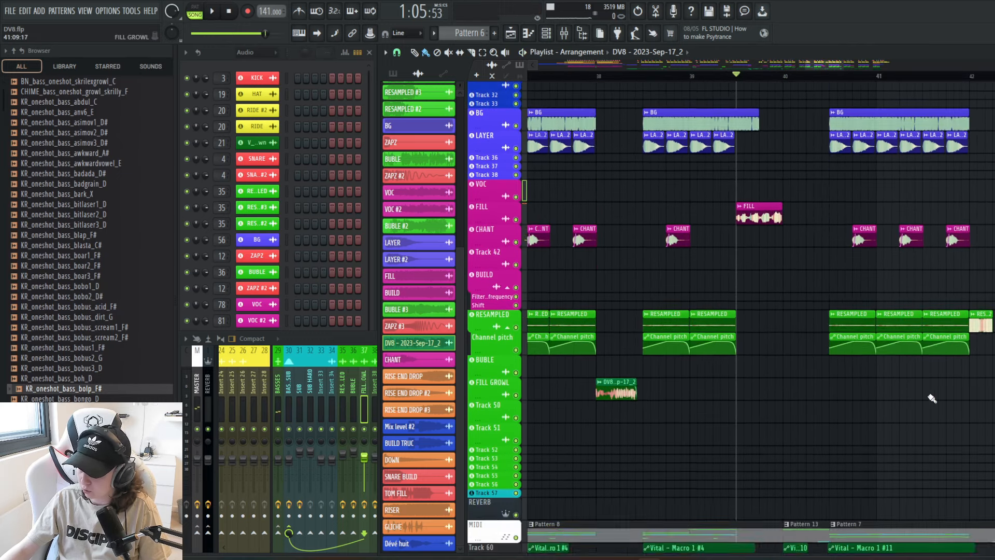
- Examine Pattern 13's automation clips on Tracks 60 to 63, and move playback to the start of Pattern 7
{"action": "scroll", "coordinate": [715, 464], "scroll_direction": "down", "scroll_amount": 1}
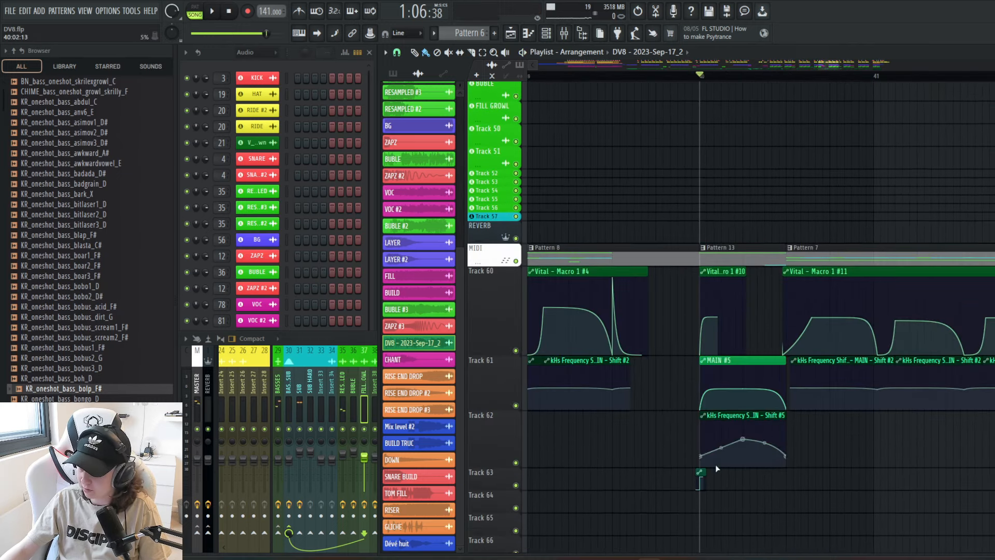
{"action": "scroll", "coordinate": [717, 463], "scroll_direction": "down", "scroll_amount": 3}
{"action": "scroll", "coordinate": [736, 259], "scroll_direction": "down", "scroll_amount": 3}
{"action": "scroll", "coordinate": [736, 233], "scroll_direction": "up", "scroll_amount": 5}
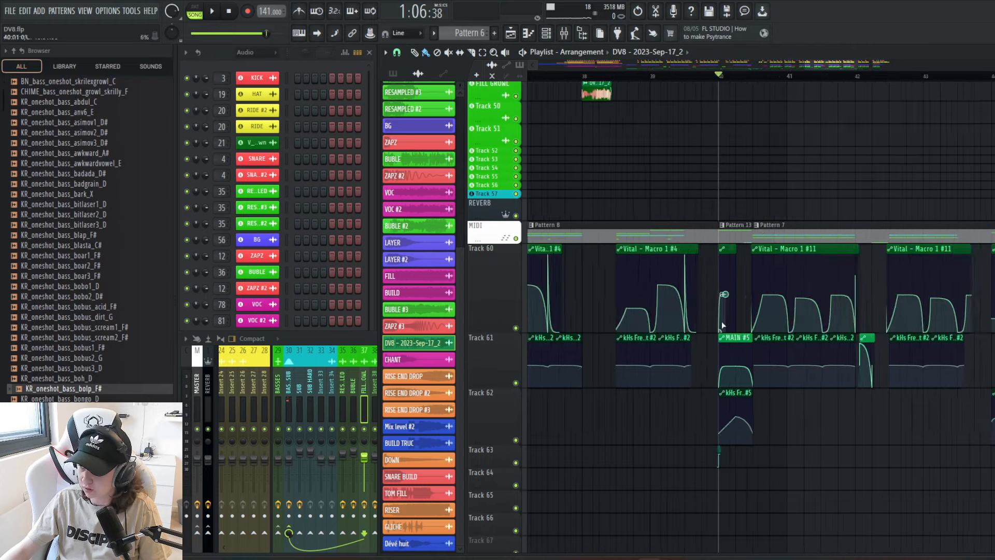
{"action": "double_click", "coordinate": [705, 127]}
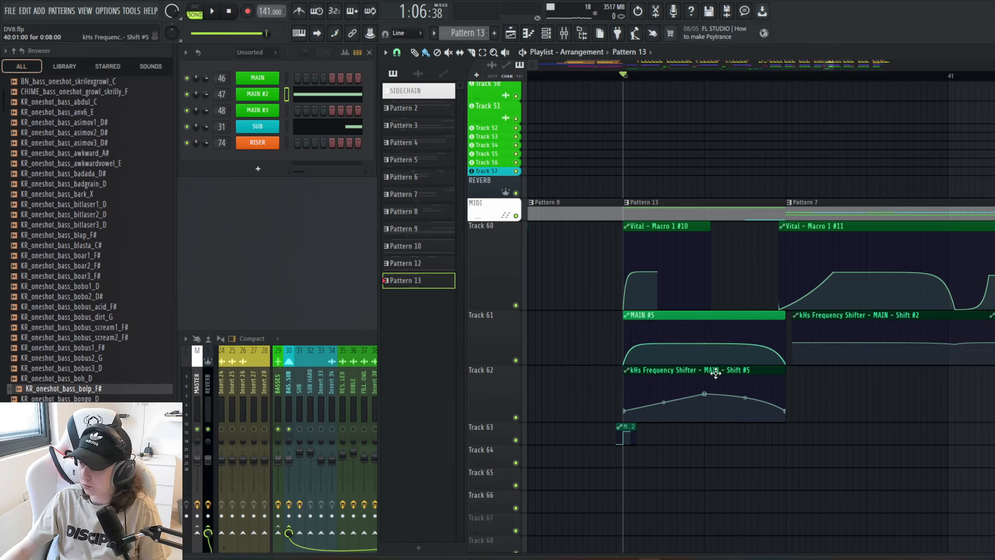
{"action": "scroll", "coordinate": [688, 371], "scroll_direction": "down", "scroll_amount": 3}
{"action": "left_click", "coordinate": [654, 78]}
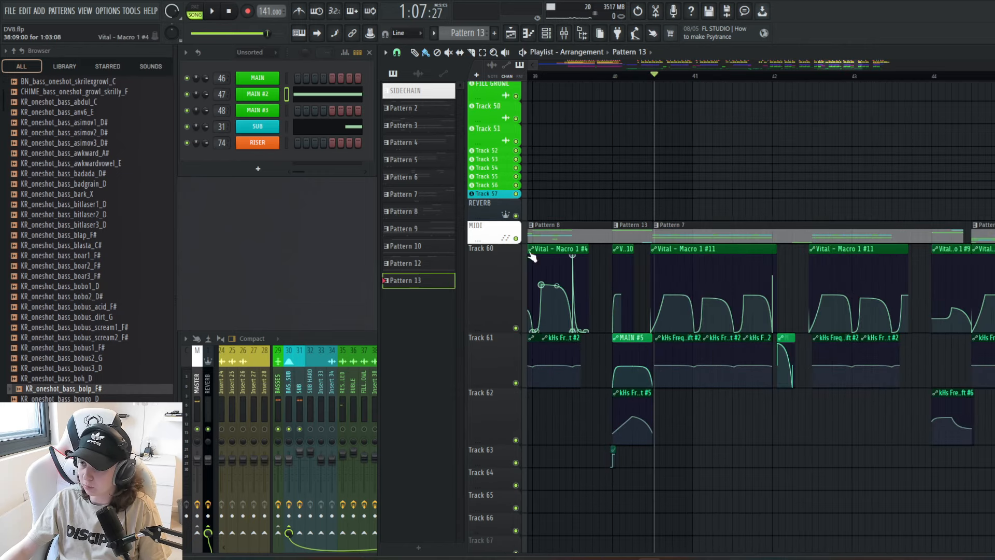
{"action": "scroll", "coordinate": [668, 308], "scroll_direction": "right", "scroll_amount": 2}
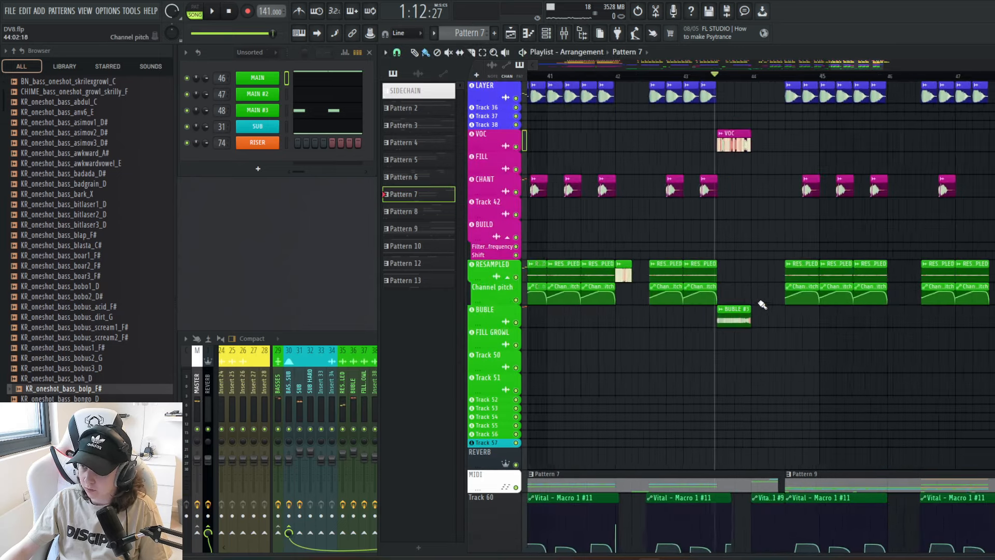
- Examine Pattern 7's MAIN and MAIN #2 notes in the piano roll, plus the automation clips beneath its end near bar 44
{"action": "scroll", "coordinate": [762, 305], "scroll_direction": "up", "scroll_amount": 2}
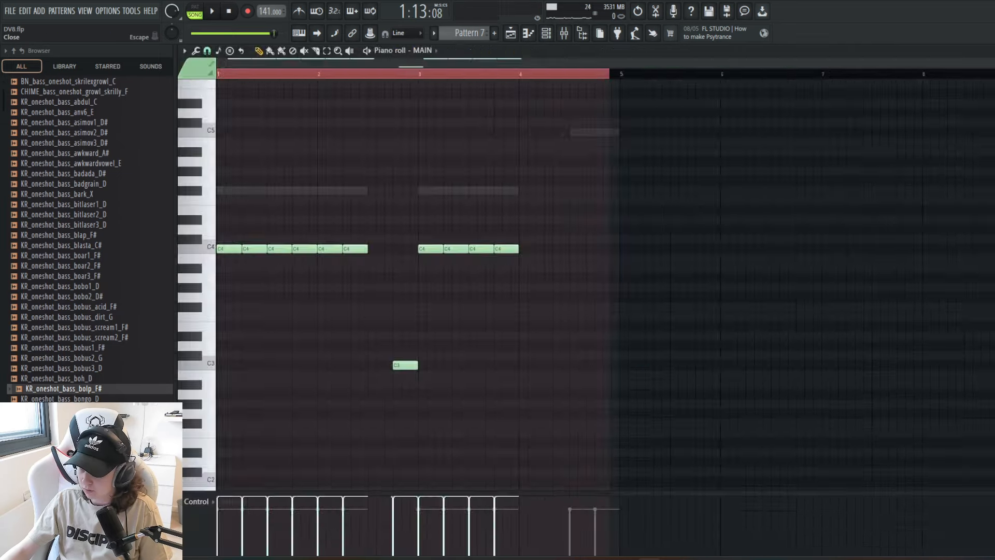
{"action": "scroll", "coordinate": [652, 296], "scroll_direction": "up", "scroll_amount": 5}
{"action": "scroll", "coordinate": [652, 296], "scroll_direction": "down", "scroll_amount": 6}
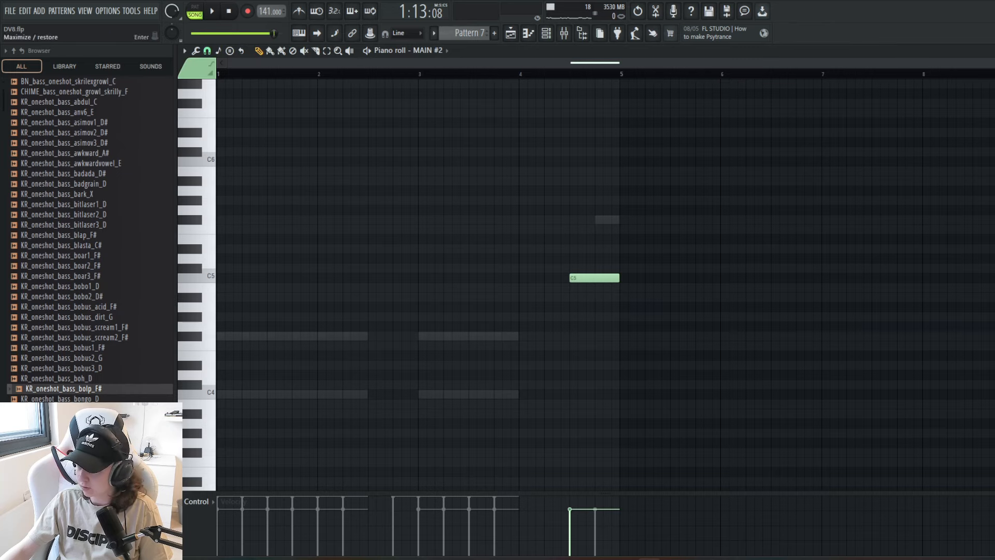
{"action": "left_click", "coordinate": [990, 50]}
{"action": "scroll", "coordinate": [752, 228], "scroll_direction": "down", "scroll_amount": 3}
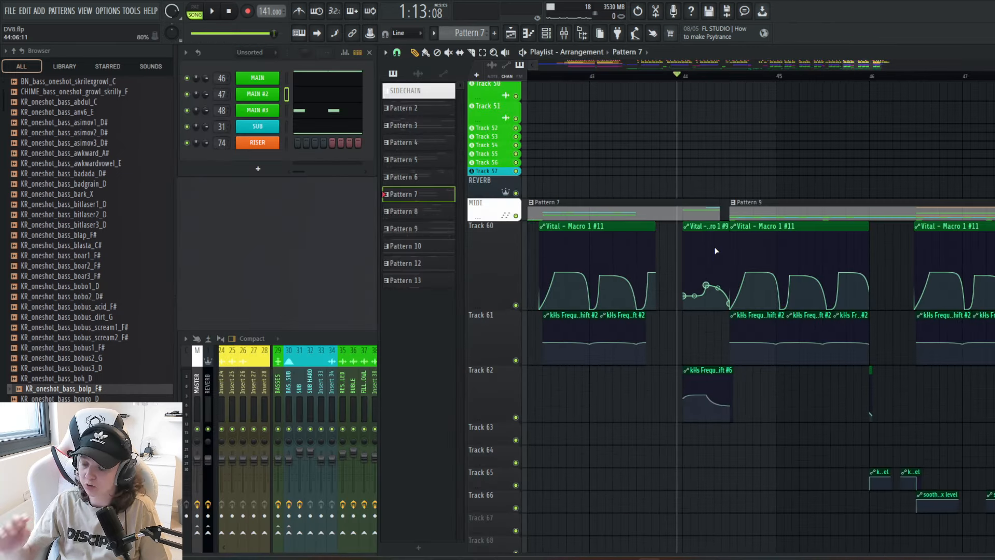
{"action": "scroll", "coordinate": [681, 310], "scroll_direction": "down", "scroll_amount": 2}
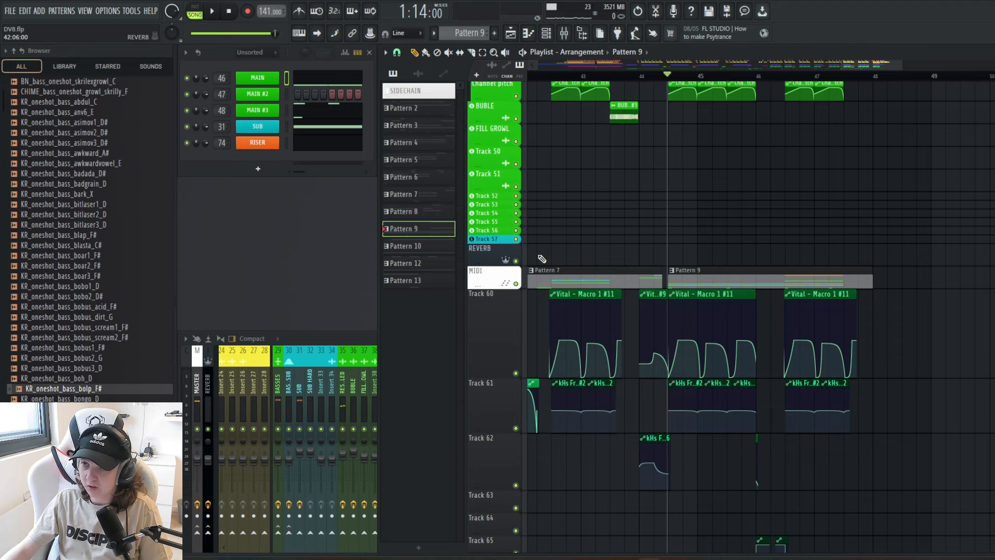
- Examine Pattern 9's MAIN notes in the piano roll, and play from its last Vital - Macro 1 #11 automation clip
{"action": "left_click", "coordinate": [332, 83]}
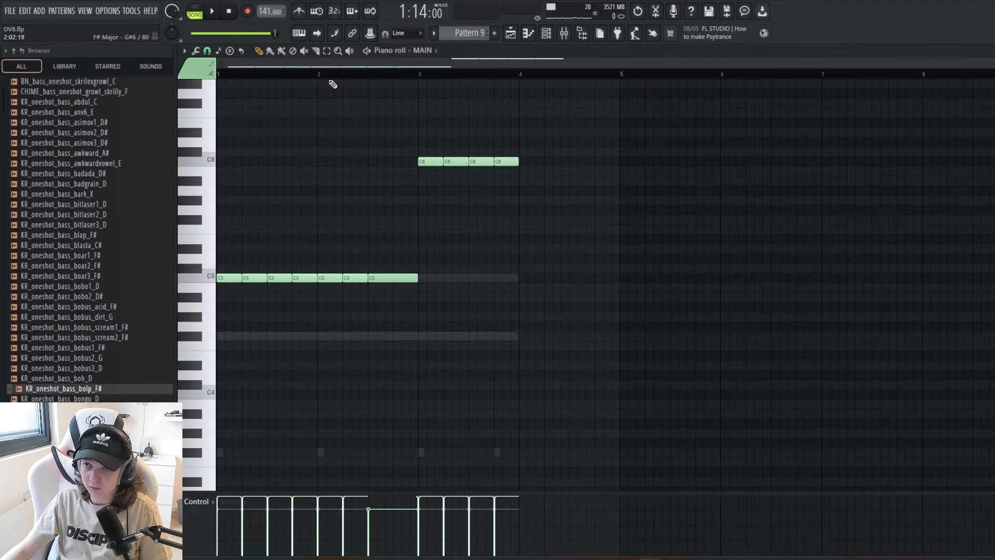
{"action": "key", "text": "Escape"}
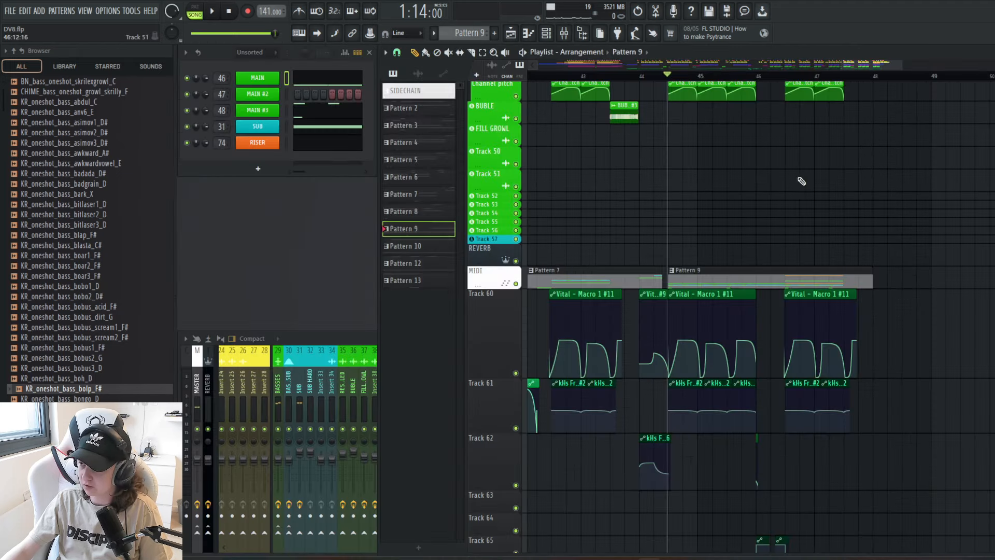
{"action": "left_click", "coordinate": [787, 78]}
{"action": "key", "text": "space"}
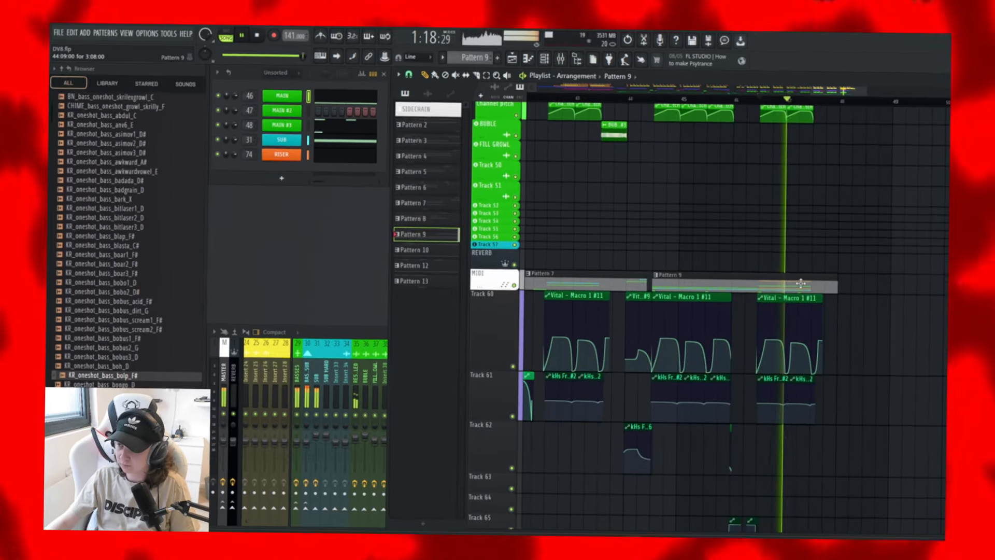
{"action": "key", "text": "space"}
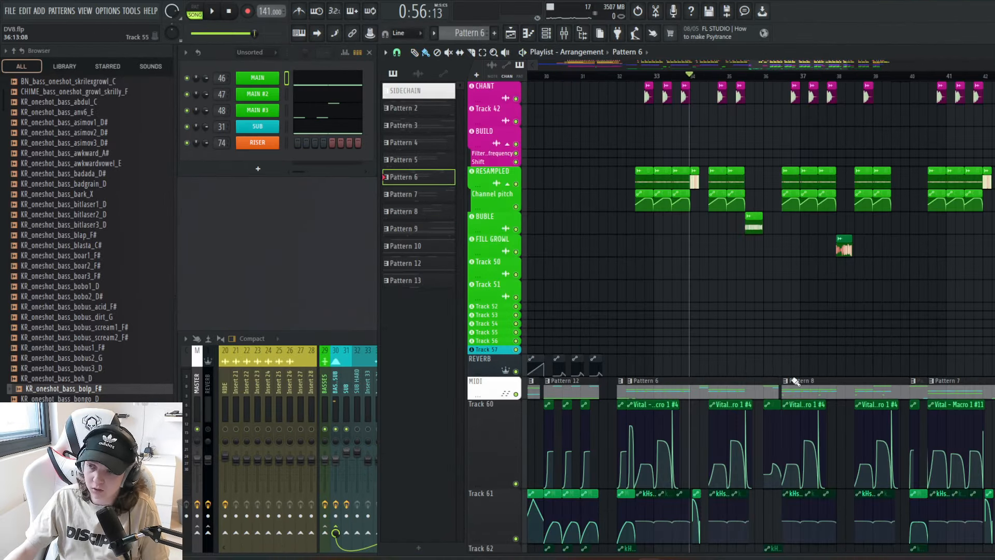
- Audition the RESAMPLED track on its own after bar 32, and view its audio clip's settings before closing them
{"action": "scroll", "coordinate": [674, 291], "scroll_direction": "up", "scroll_amount": 5}
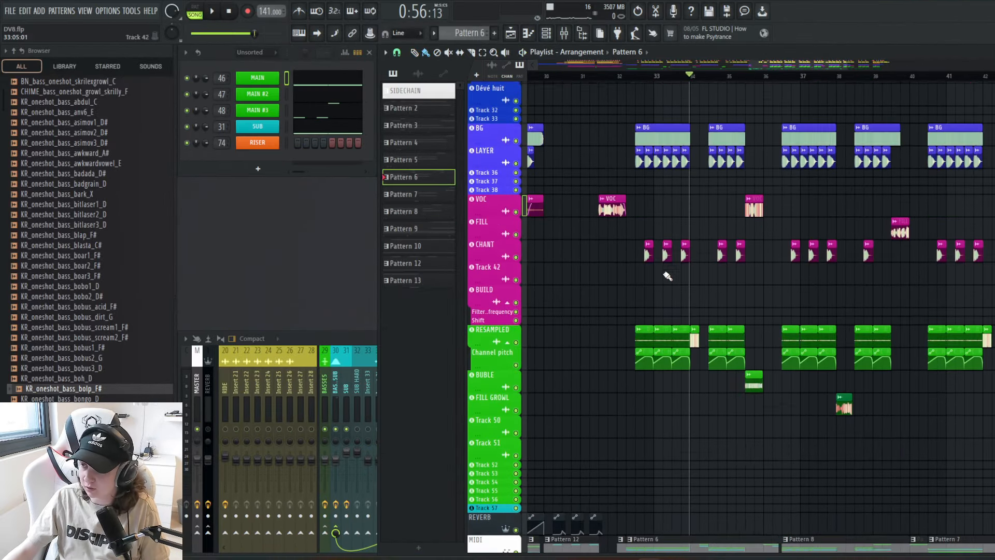
{"action": "scroll", "coordinate": [583, 265], "scroll_direction": "up", "scroll_amount": 2}
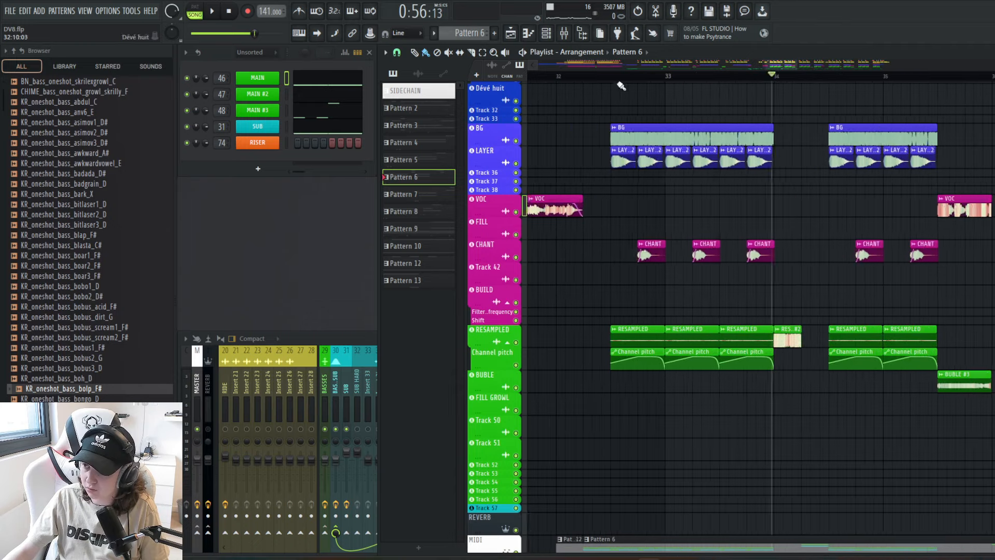
{"action": "left_click", "coordinate": [516, 365], "text": "ctrl"}
{"action": "key", "text": "space"}
{"action": "key", "text": "space"}
{"action": "double_click", "coordinate": [654, 341]}
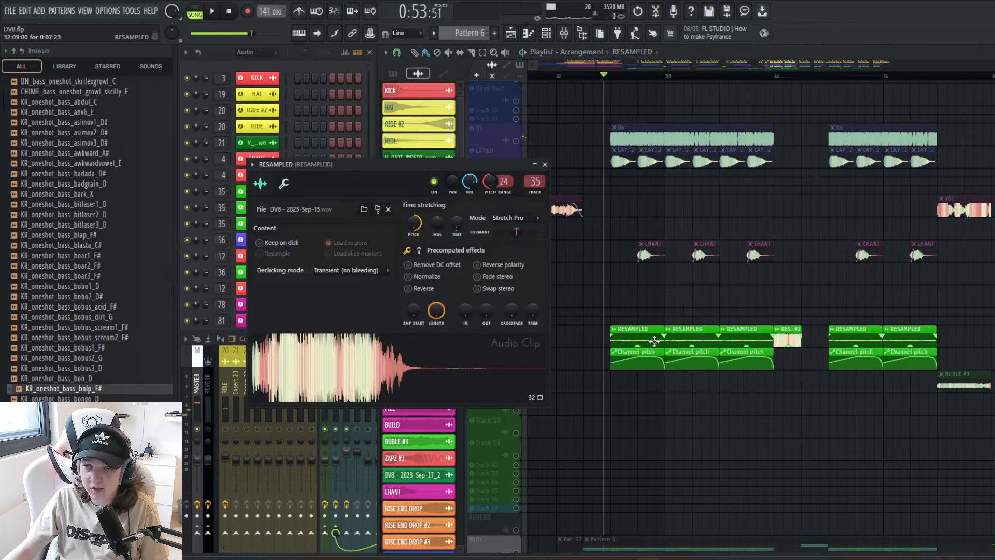
{"action": "left_click", "coordinate": [544, 164]}
{"action": "scroll", "coordinate": [752, 94], "scroll_direction": "down", "scroll_amount": 4}
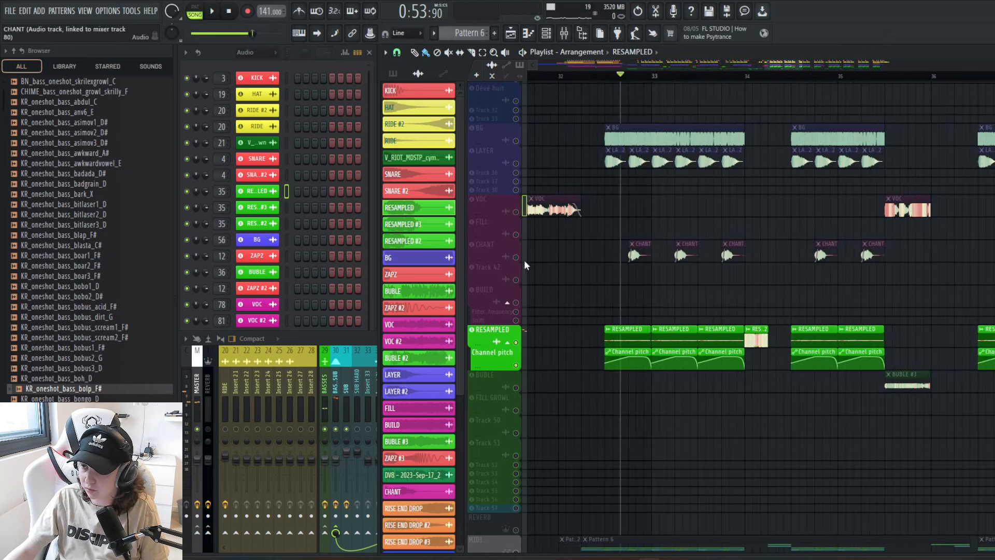
- Audition the CHANT track on its own, and view its mixer effects, including Fruity Delay 3
{"action": "right_click", "coordinate": [515, 257]}
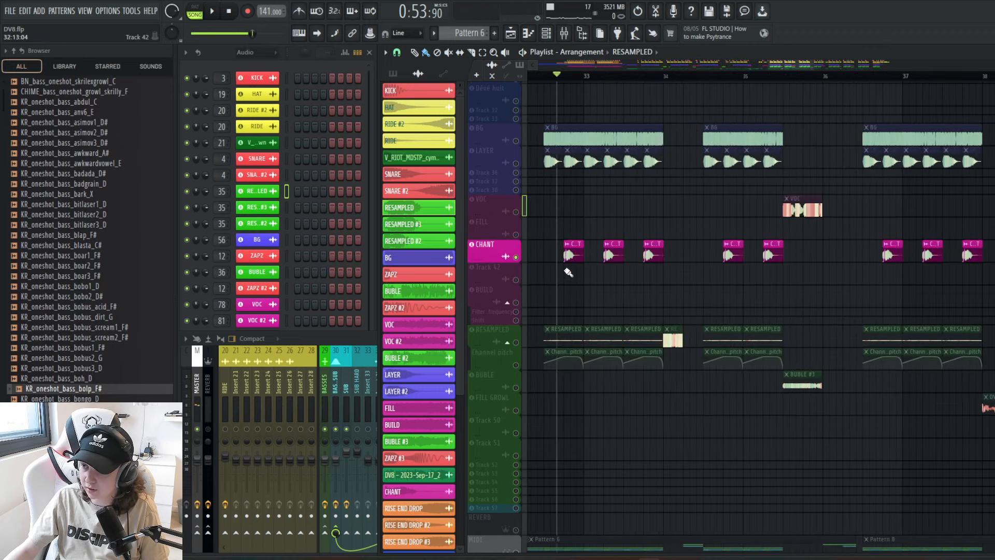
{"action": "key", "text": "space"}
{"action": "middle_click", "coordinate": [565, 261]}
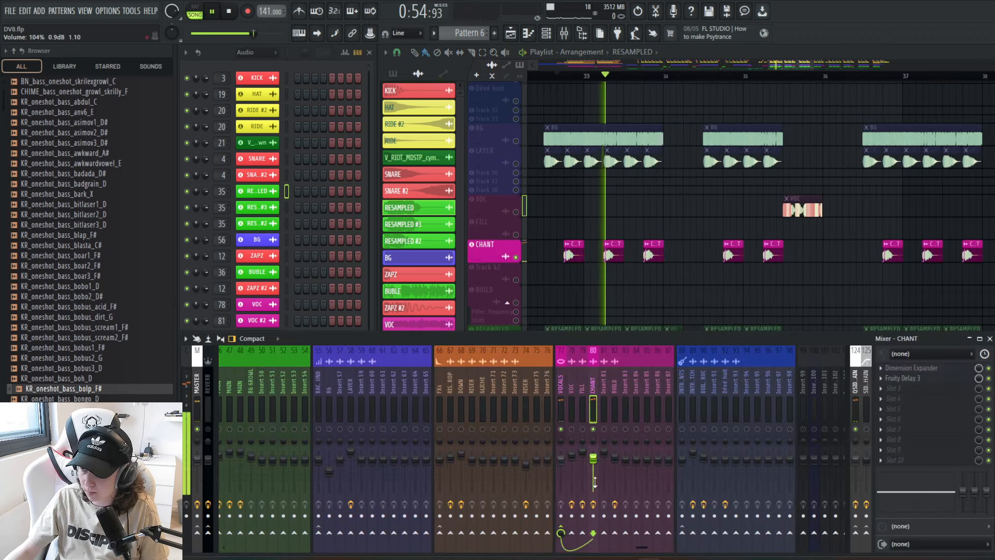
{"action": "key", "text": "space"}
{"action": "left_click", "coordinate": [938, 369]}
{"action": "left_click", "coordinate": [936, 379]}
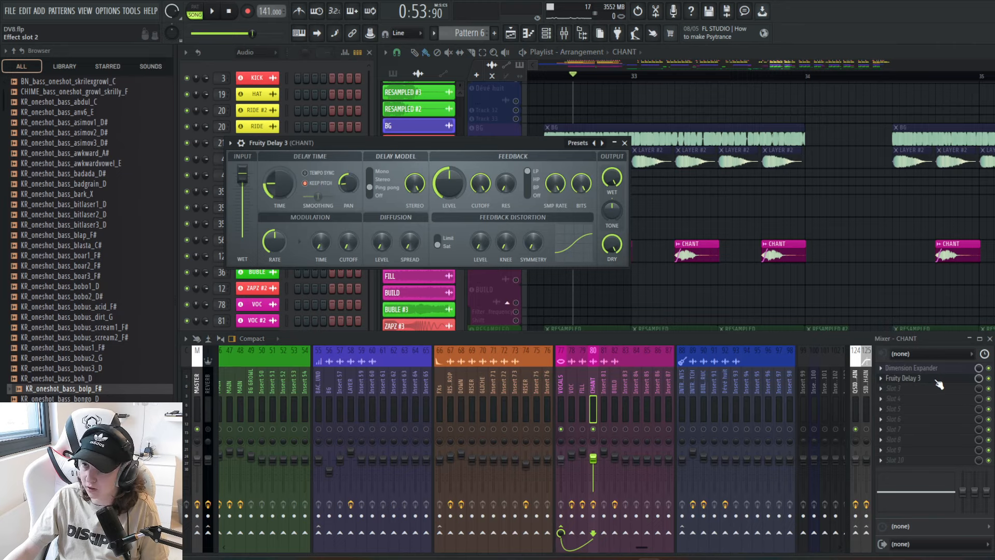
{"action": "left_click", "coordinate": [938, 379]}
{"action": "key", "text": "space"}
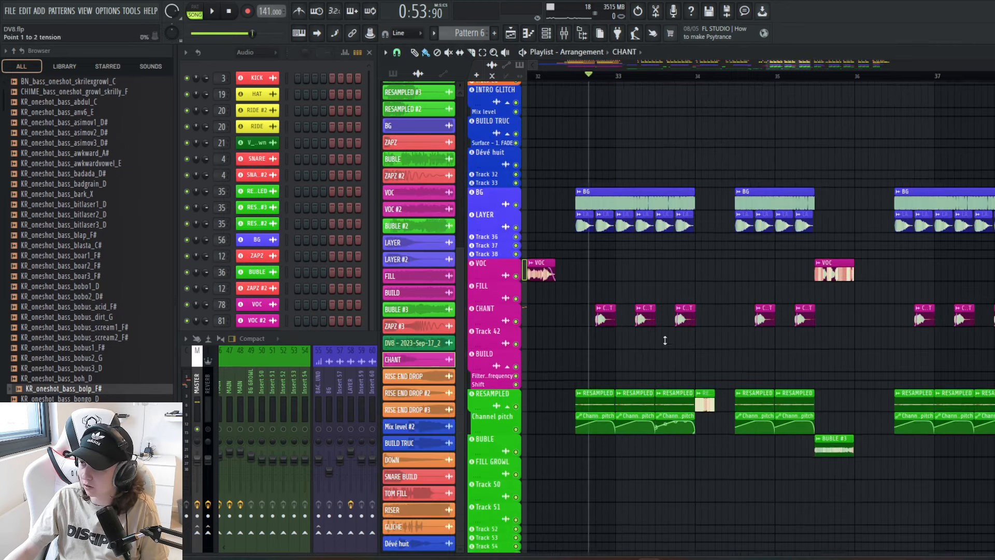
- Review the overall layout of the vocal, resampled and fill clips across the arrangement
{"action": "scroll", "coordinate": [702, 337], "scroll_direction": "up", "scroll_amount": 3}
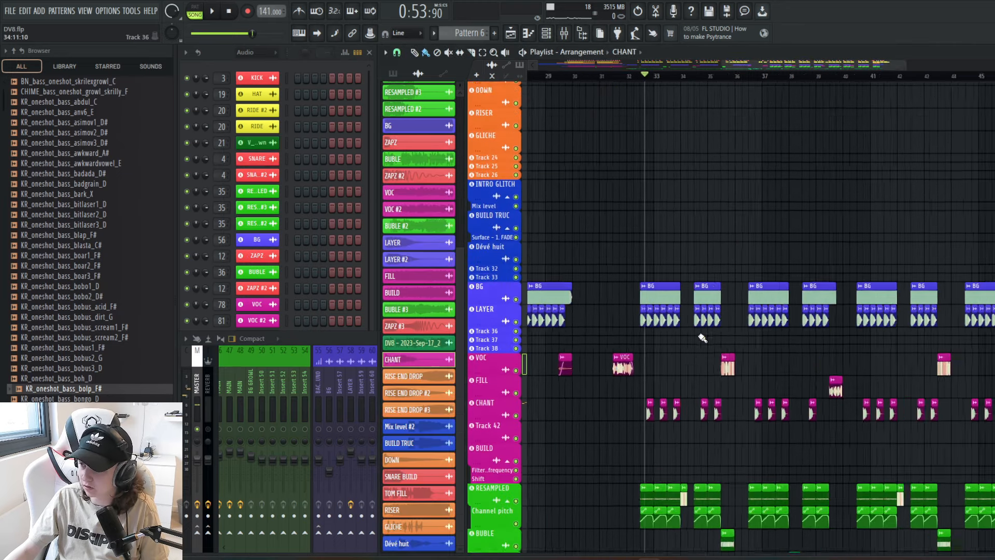
{"action": "scroll", "coordinate": [702, 338], "scroll_direction": "down", "scroll_amount": 3}
{"action": "scroll", "coordinate": [715, 335], "scroll_direction": "up", "scroll_amount": 3}
{"action": "scroll", "coordinate": [718, 335], "scroll_direction": "down", "scroll_amount": 5}
{"action": "scroll", "coordinate": [751, 309], "scroll_direction": "up", "scroll_amount": 2}
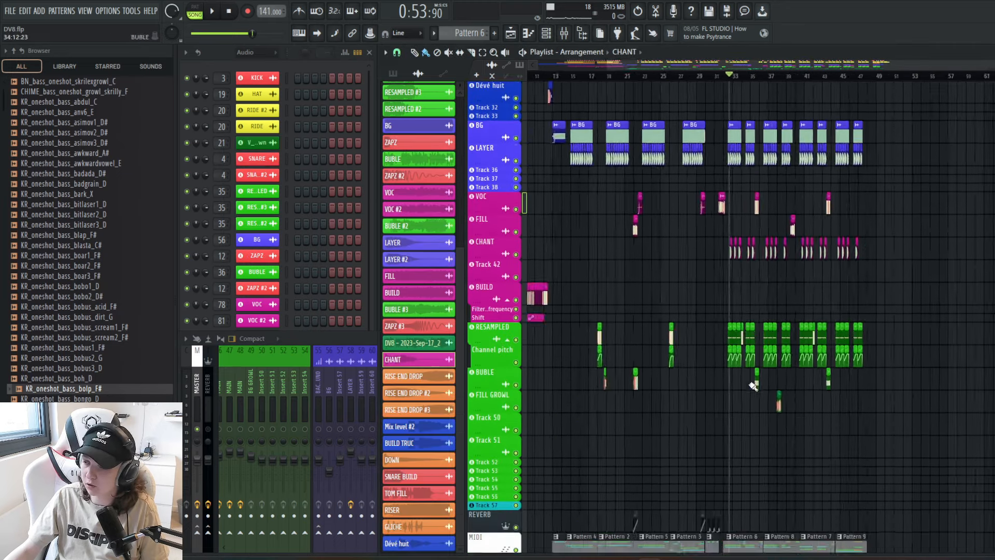
{"action": "scroll", "coordinate": [751, 389], "scroll_direction": "down", "scroll_amount": 5}
{"action": "scroll", "coordinate": [728, 314], "scroll_direction": "up", "scroll_amount": 1}
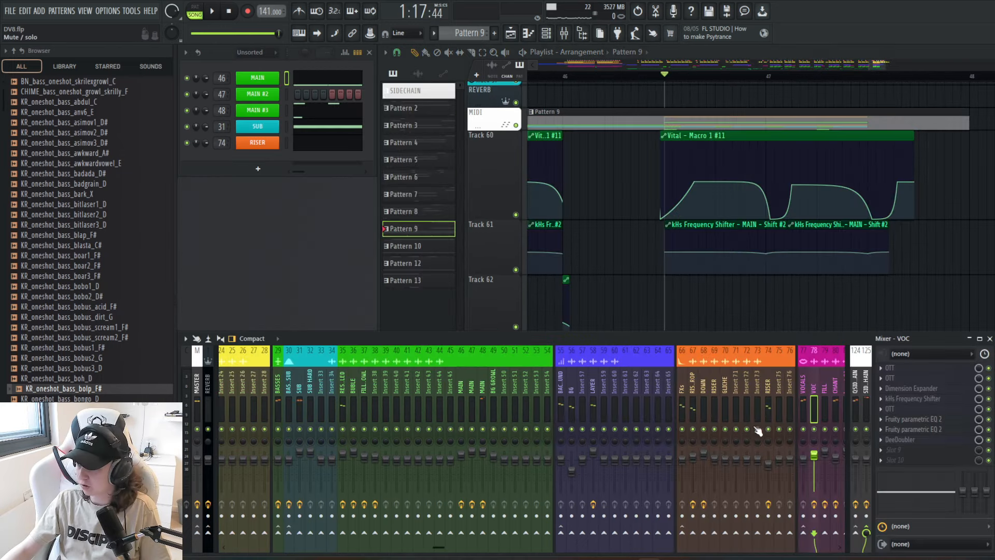
- Audition the RISER mixer track on its own, and view its effects chain and 3x Osc channel settings
{"action": "left_click", "coordinate": [768, 414]}
{"action": "key", "text": "space"}
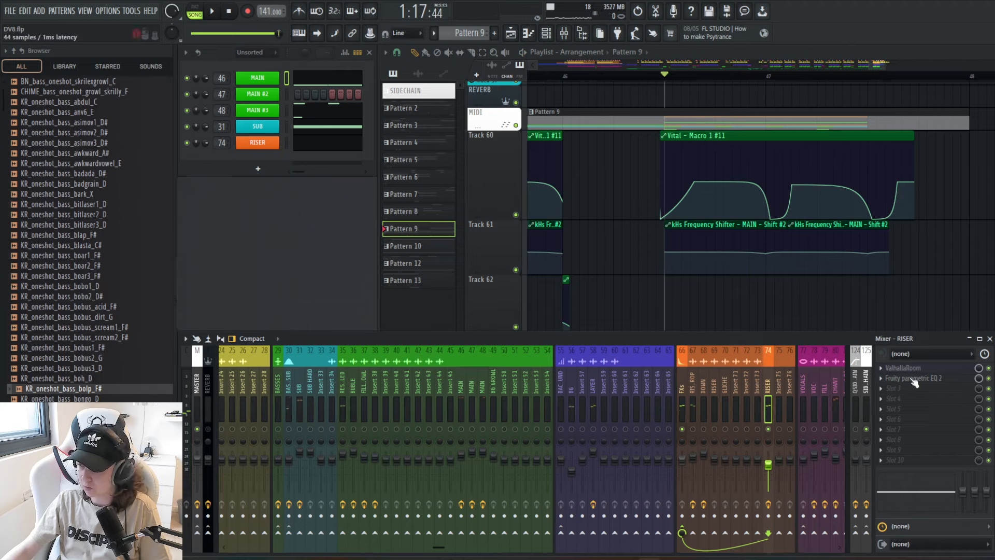
{"action": "left_click", "coordinate": [274, 142]}
{"action": "left_click", "coordinate": [196, 102]}
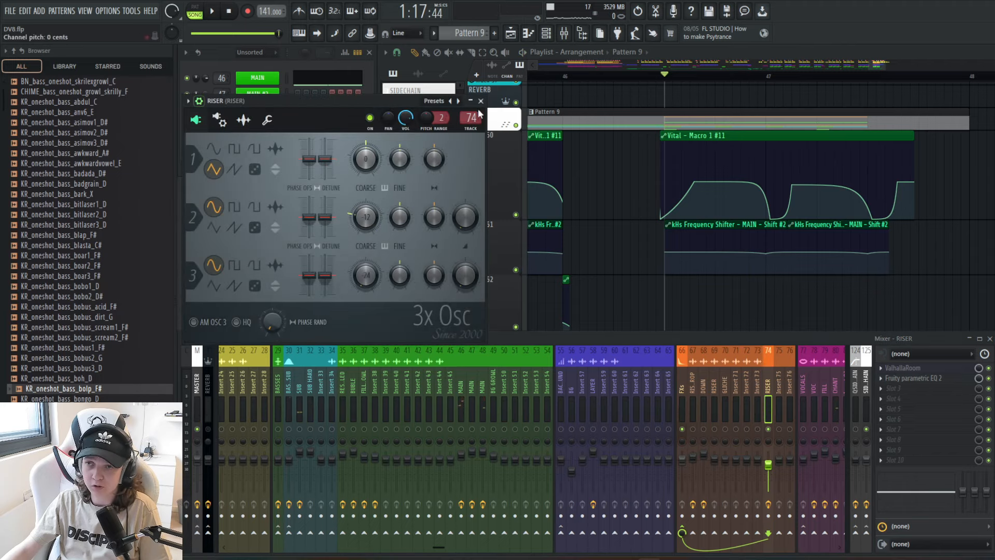
{"action": "left_click", "coordinate": [479, 100]}
{"action": "left_click", "coordinate": [258, 142]}
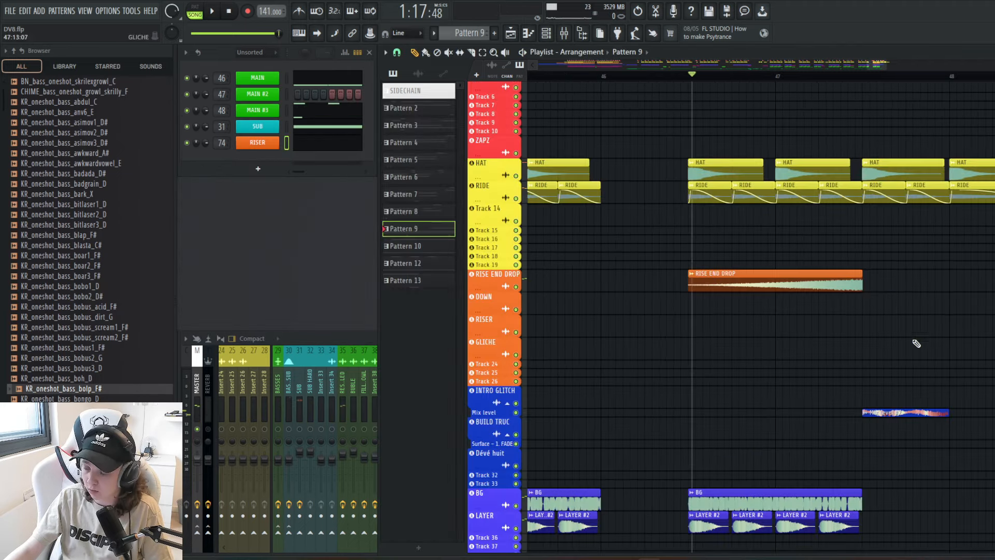
- Audition the RISE END DROP clip from after bar 46 on its own, and view its mixer track's effects
{"action": "right_click", "coordinate": [521, 291]}
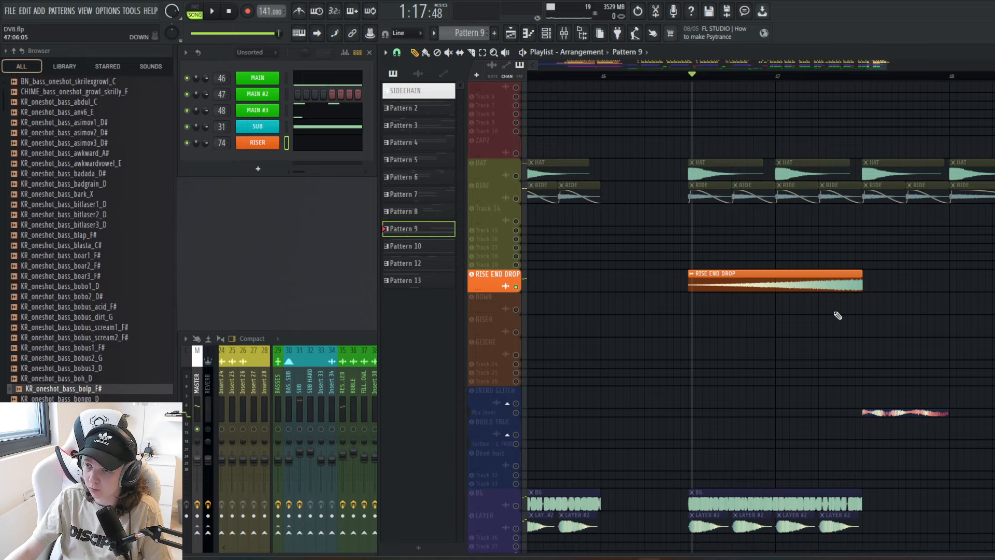
{"action": "left_click", "coordinate": [349, 335]}
{"action": "left_click", "coordinate": [693, 428]}
{"action": "key", "text": "space"}
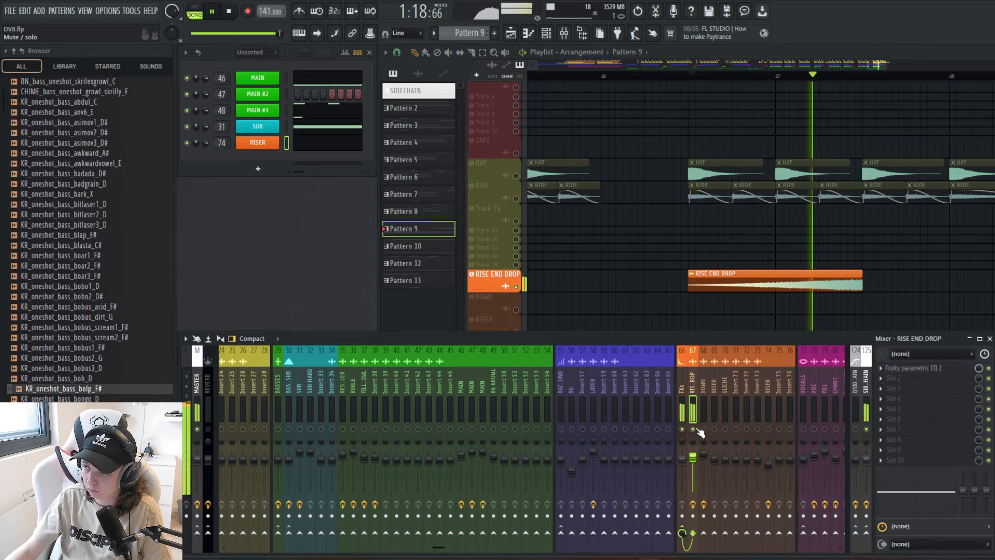